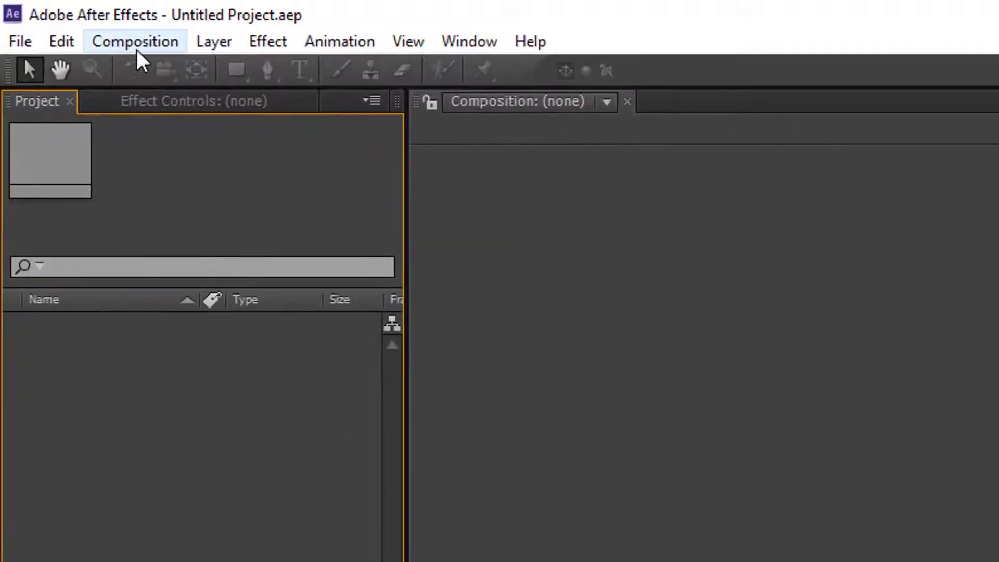
Create a 1920×1080, 30 fps composition named 'Audio Spectrum' lasting 0:01:00:00
left_click(139, 42)
left_click(193, 70)
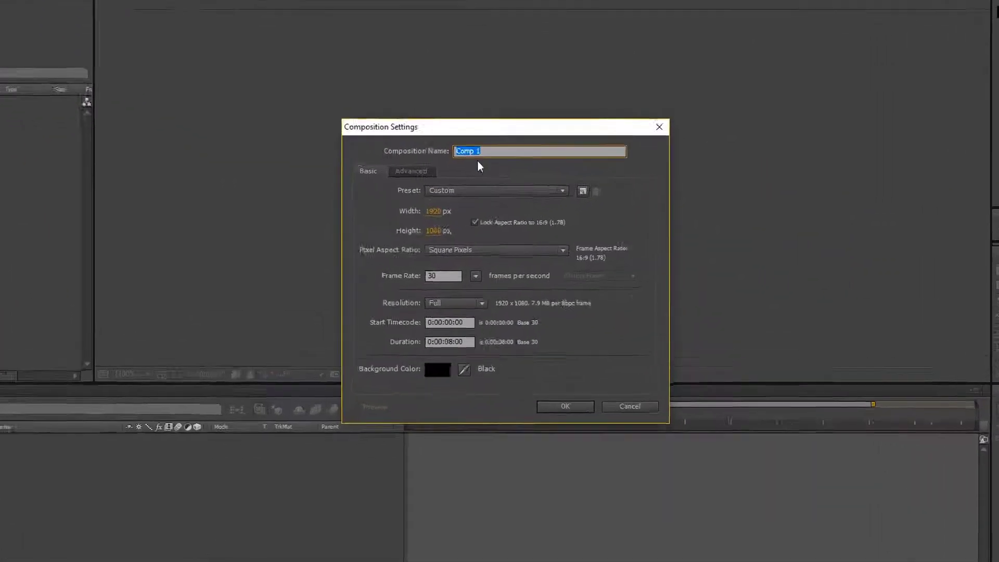
type("A")
type("udio Spac")
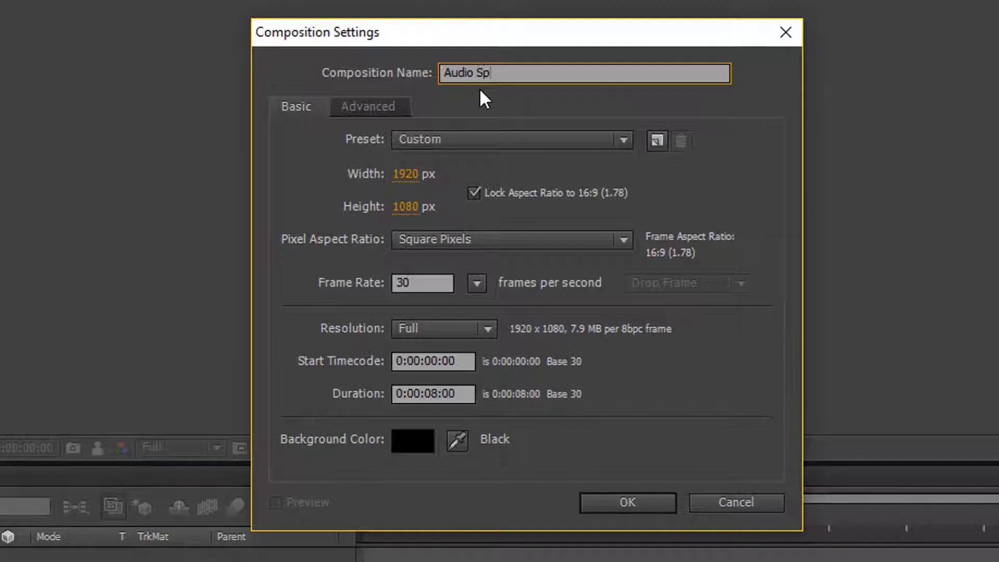
type("trum")
left_click(421, 394)
type(":01")
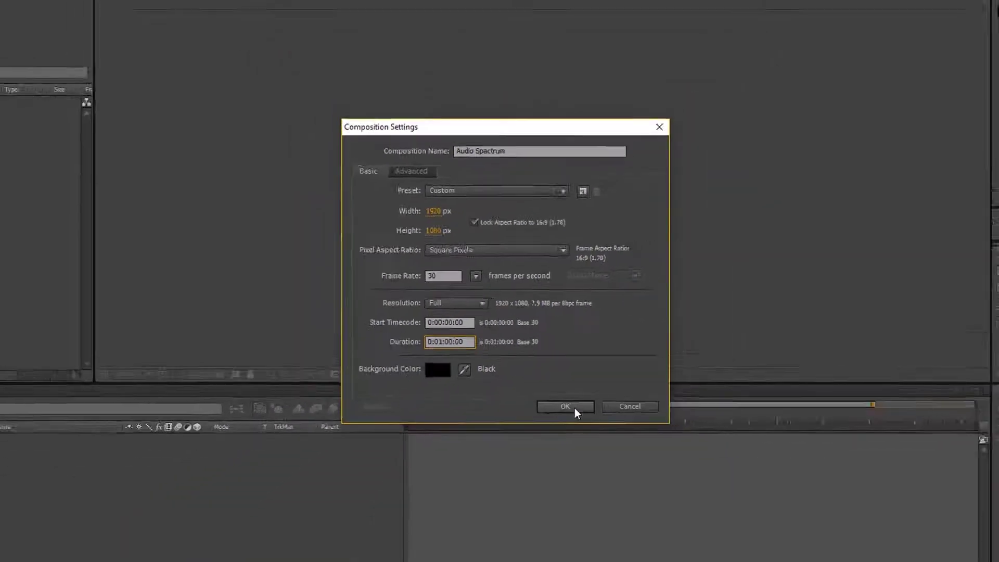
Confirm the composition, import the Aero Chord & Anuka MP3 and Background.jpg, and select the image
left_click(565, 407)
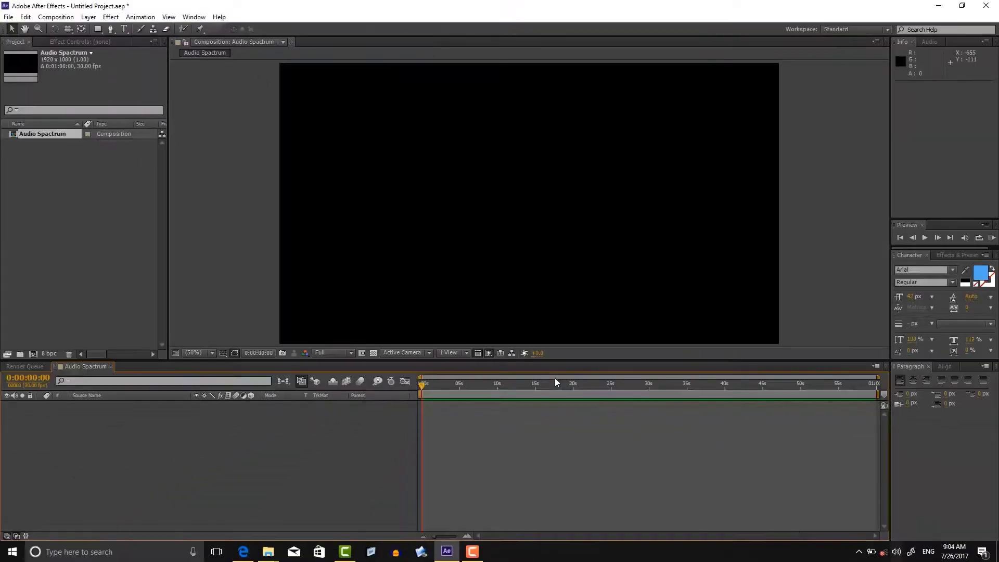
double_click(63, 184)
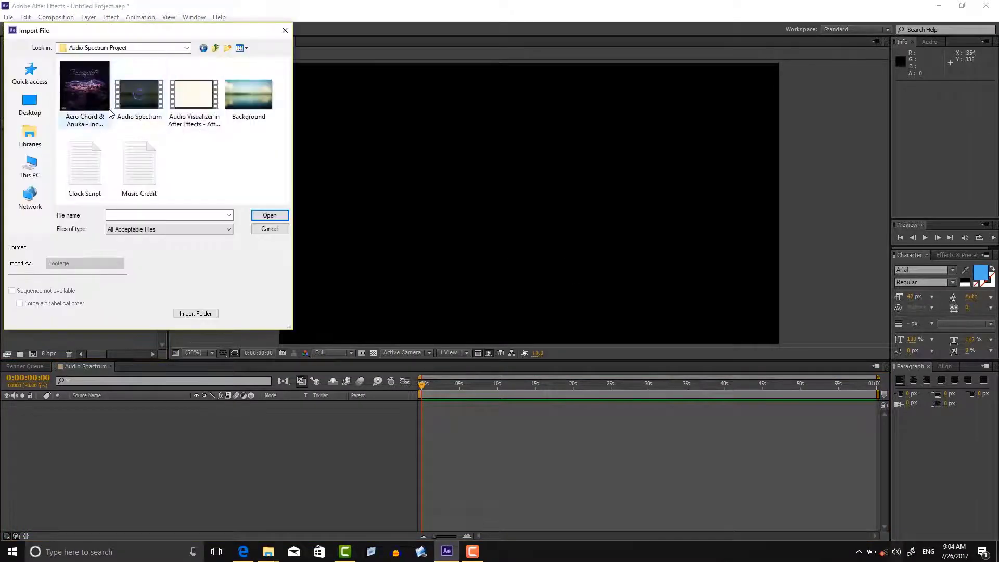
left_click(82, 98)
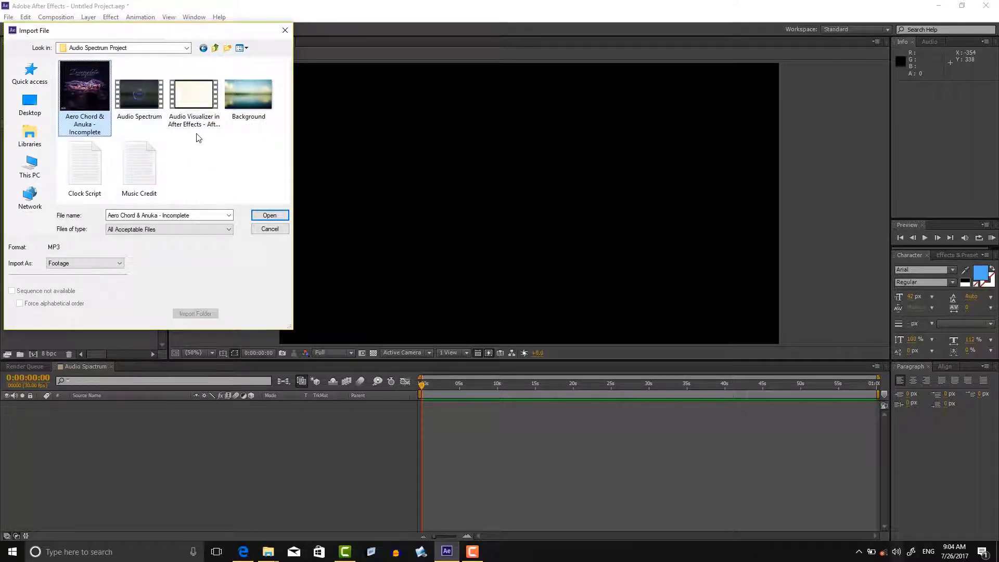
left_click(241, 109, "ctrl")
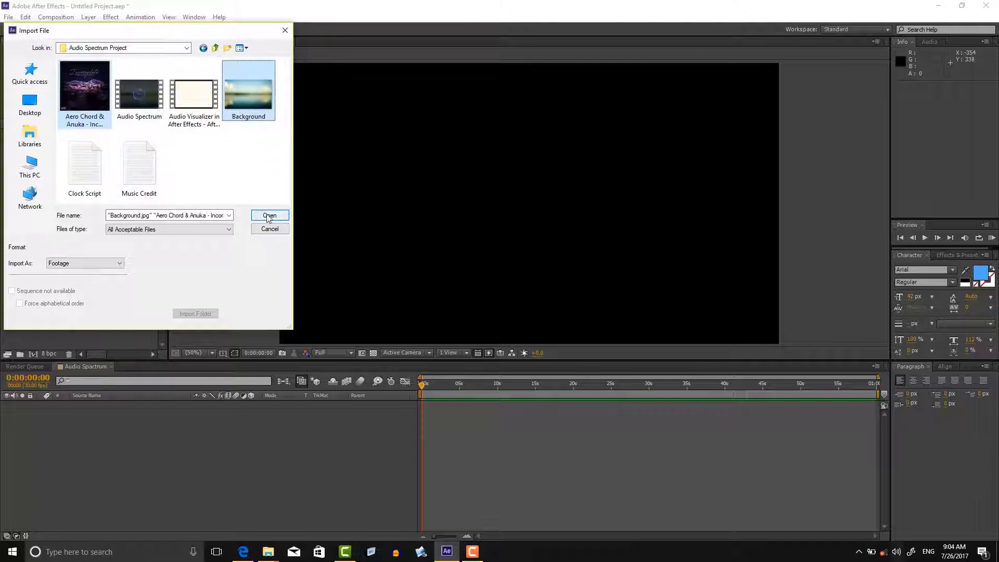
left_click(269, 216)
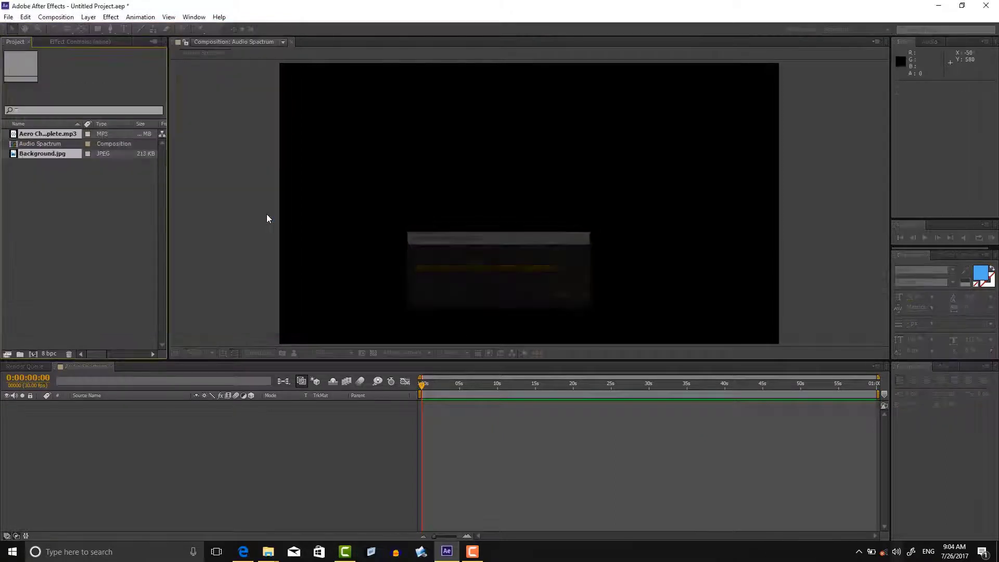
left_click(91, 204)
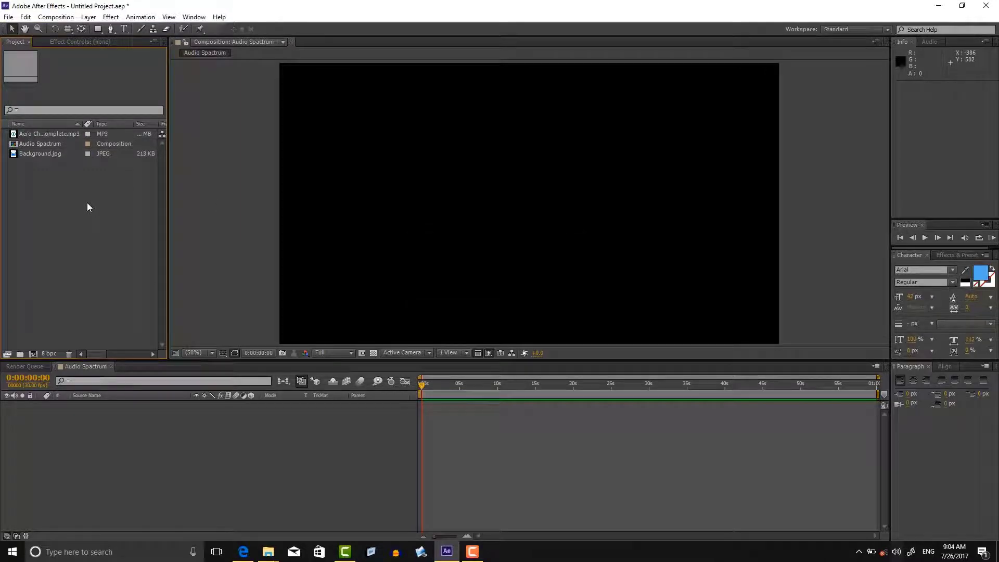
left_click(40, 152)
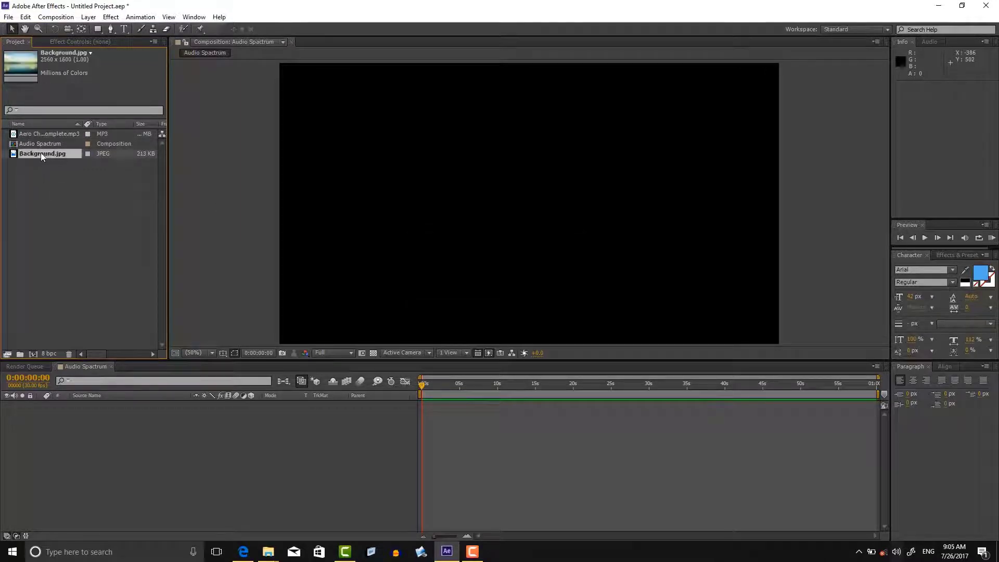
Add Background.jpg to the Audio Spectrum timeline and zoom the viewer to 25%
left_click_drag(38, 154, 92, 419)
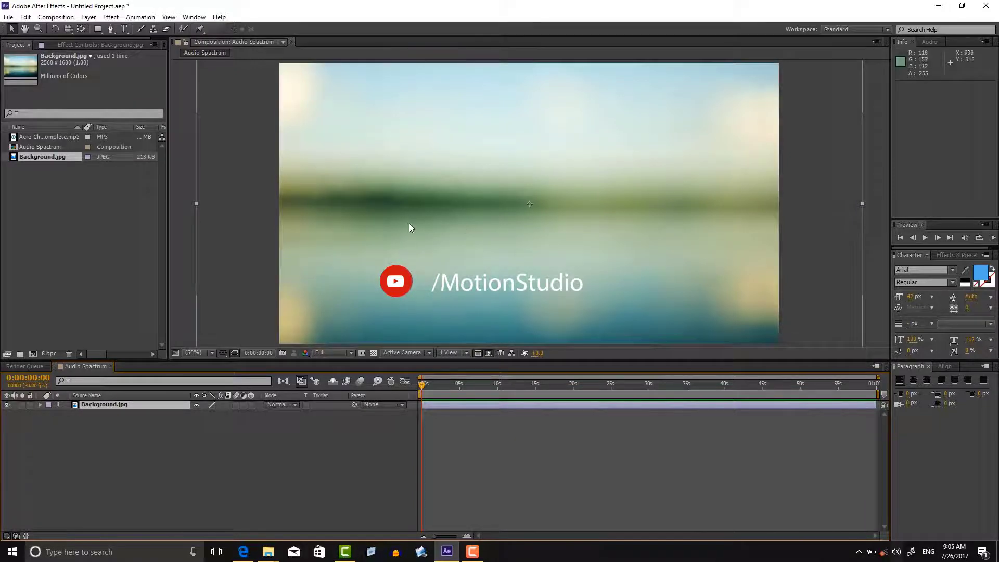
left_click(208, 353)
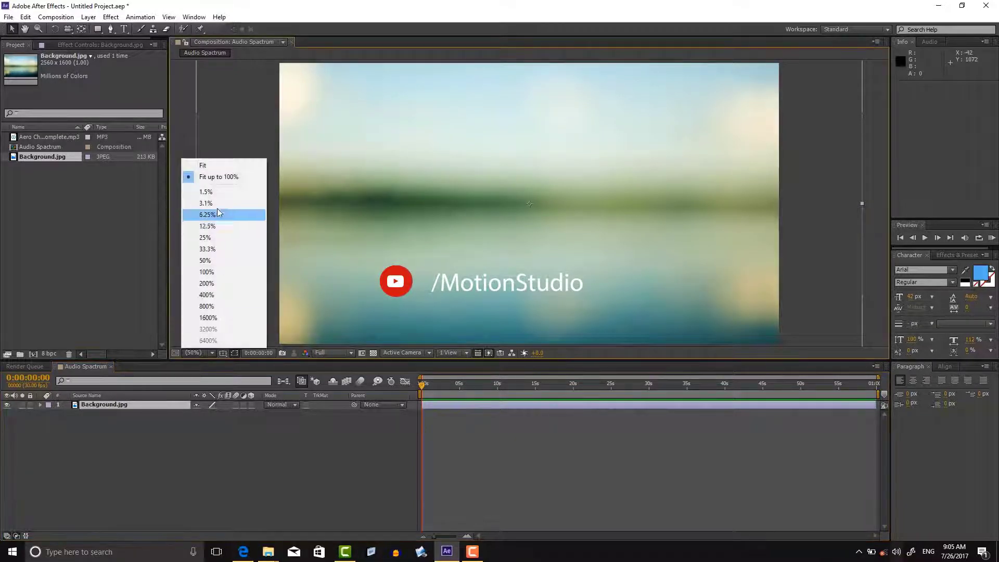
left_click(223, 239)
Scale the background layer to 84%, fit the viewer, and show its Position property
left_click(193, 413)
key("s")
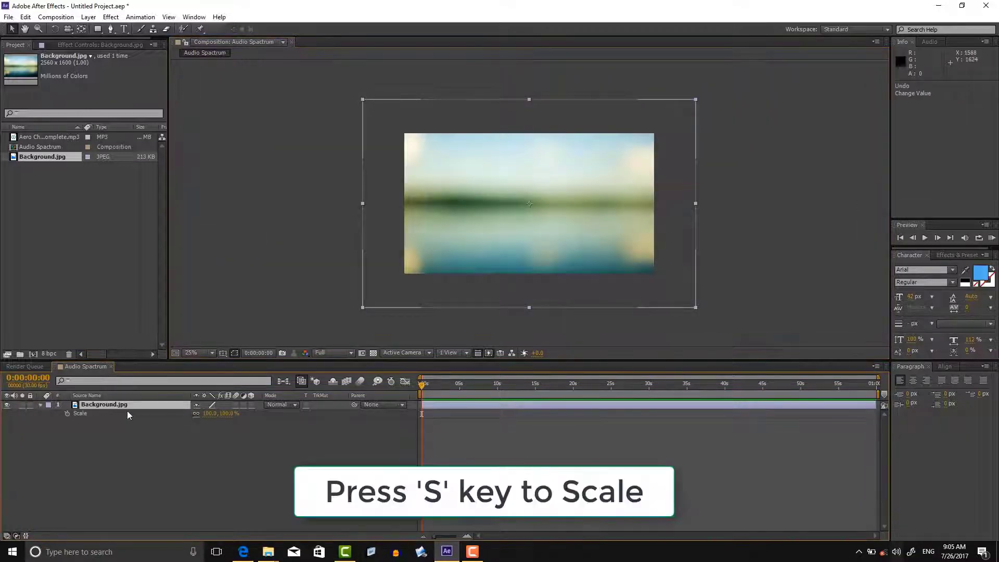
left_click_drag(212, 412, 198, 413)
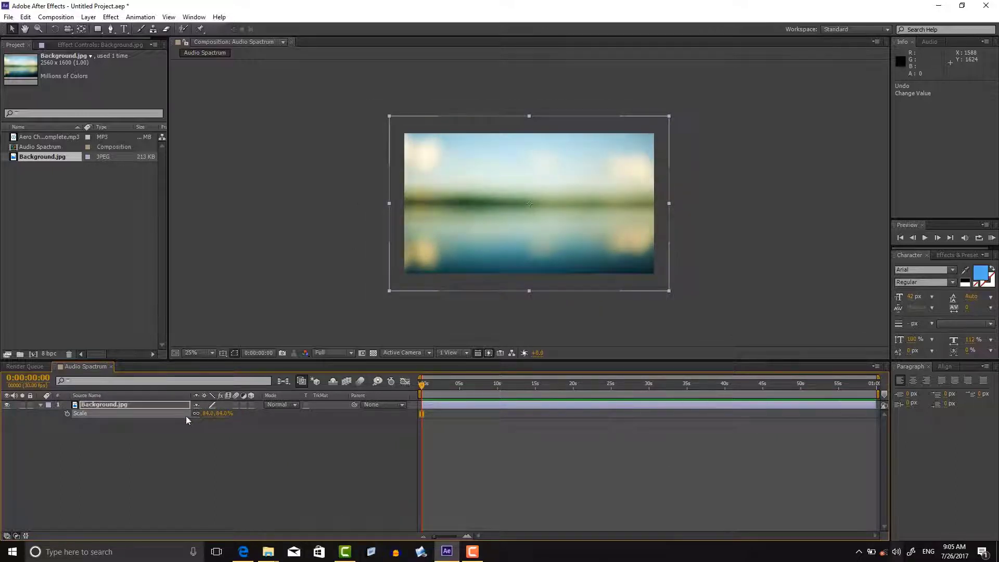
left_click(196, 357)
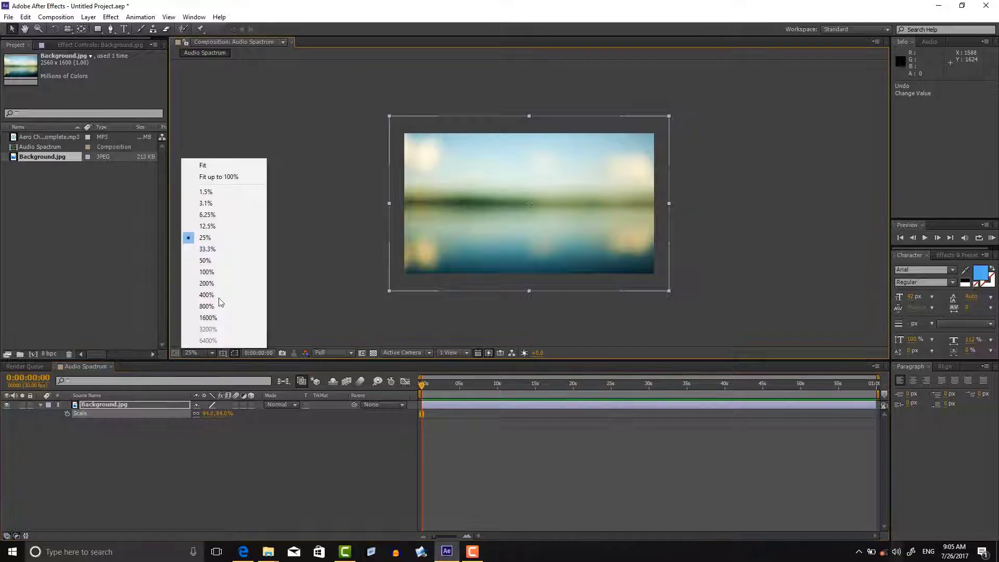
left_click(221, 178)
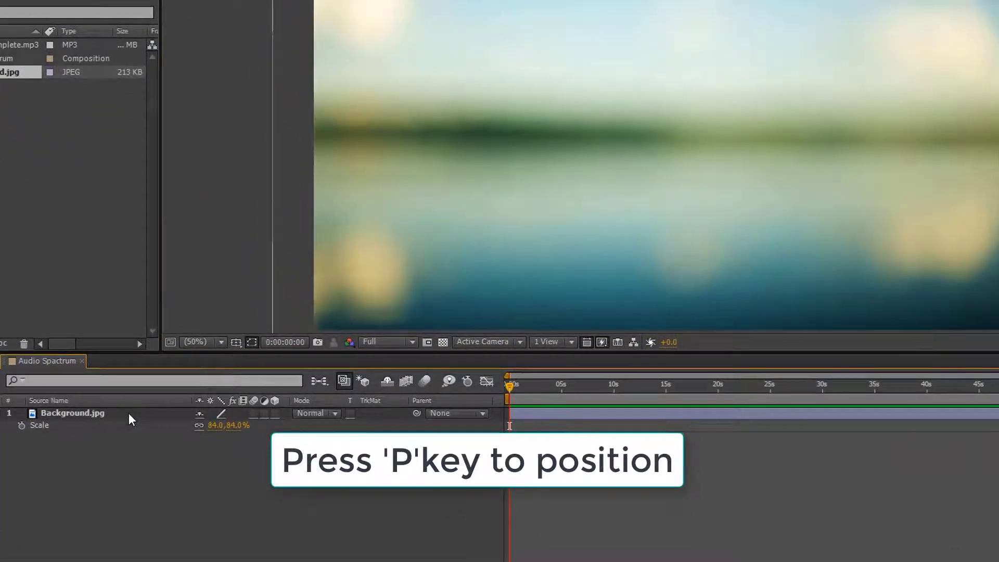
left_click(133, 412)
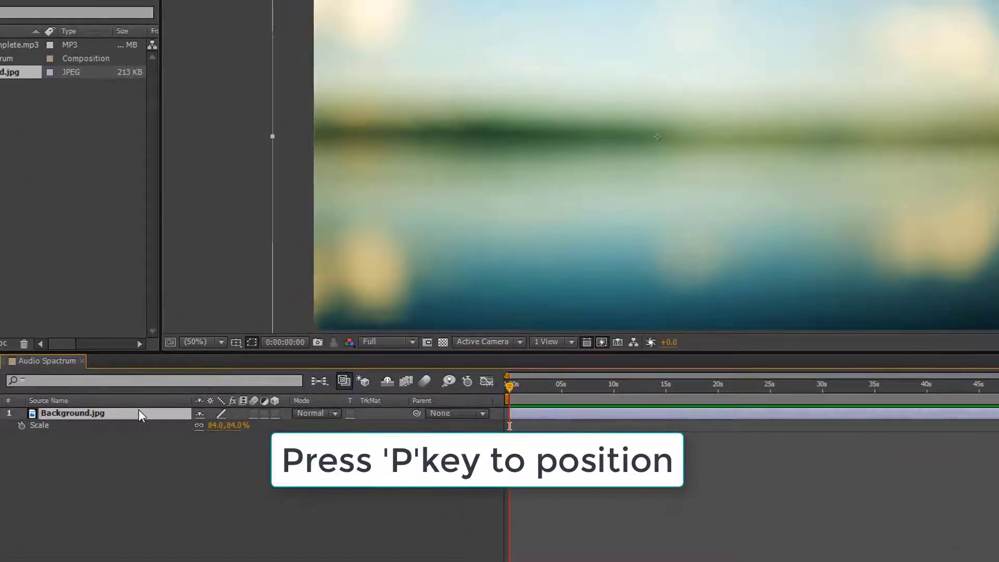
key("p")
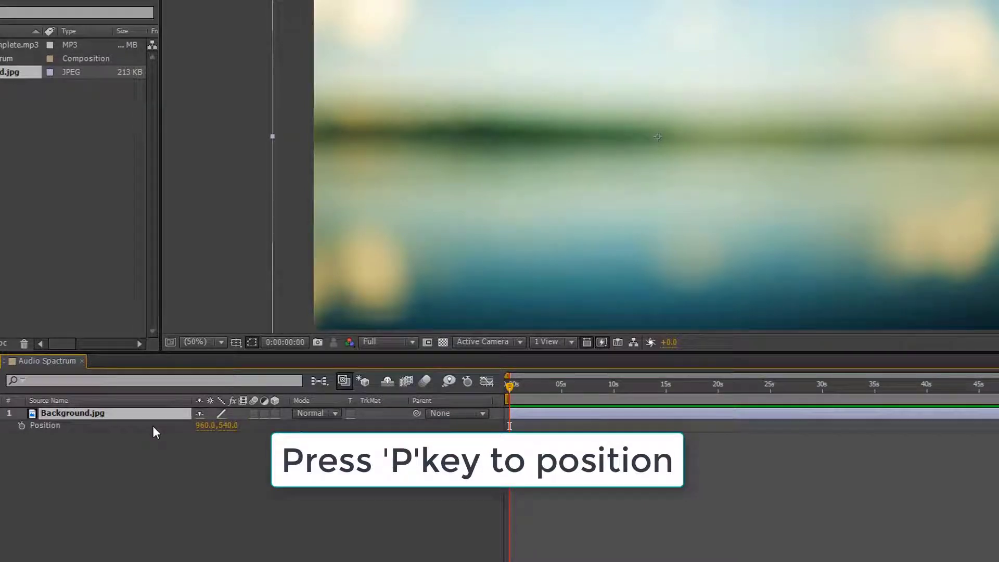
Give the background's Position a wiggle(2,10) expression and scrub time to check the drift
left_click(23, 424, "alt")
type("wiggle(2,10)")
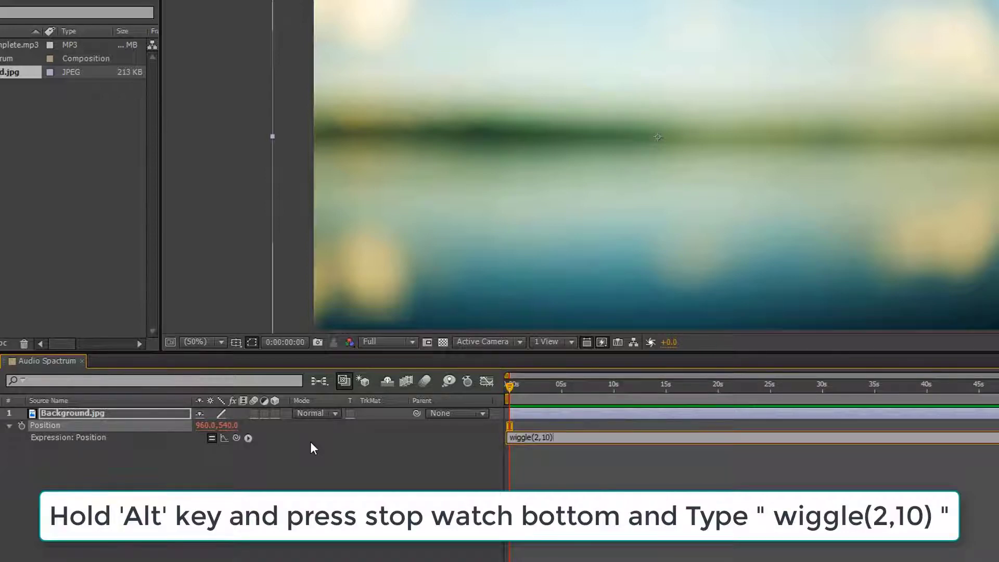
key("Return")
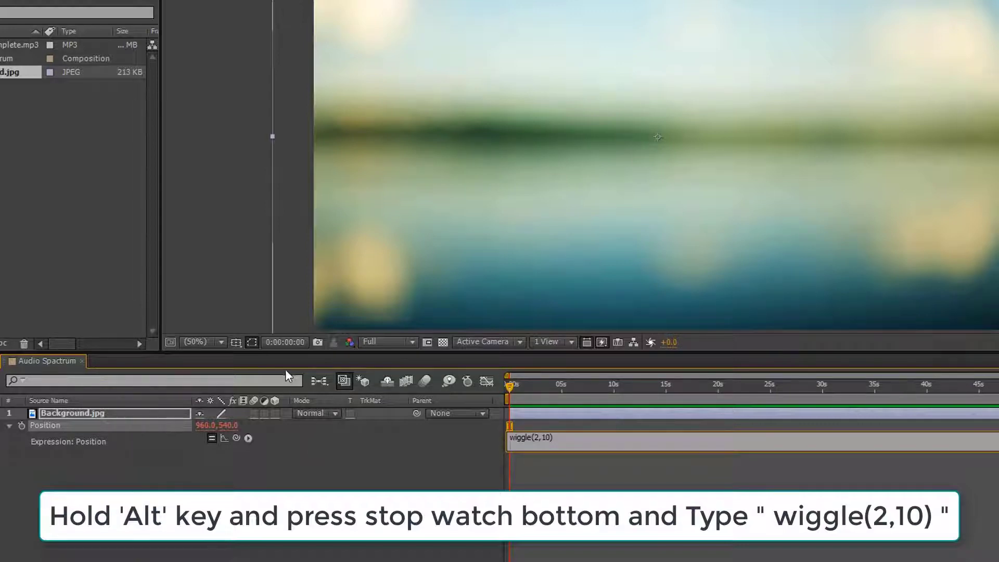
left_click(337, 473)
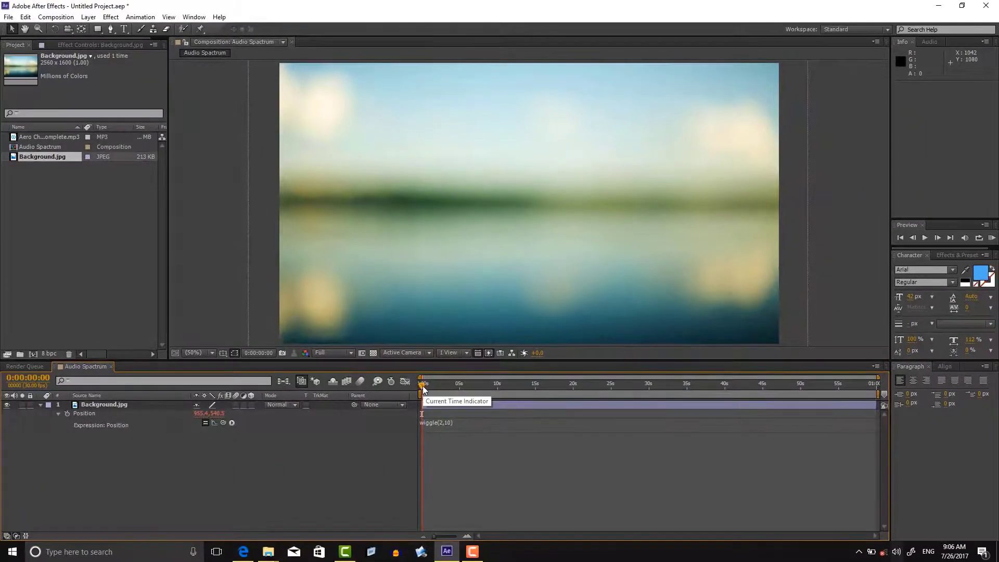
mouse_move(423, 386)
left_mouse_down()
mouse_move(598, 388)
mouse_move(396, 392)
left_mouse_up()
Collapse the background's properties and start a new solid layer from Layer > New > Solid
left_click(42, 405)
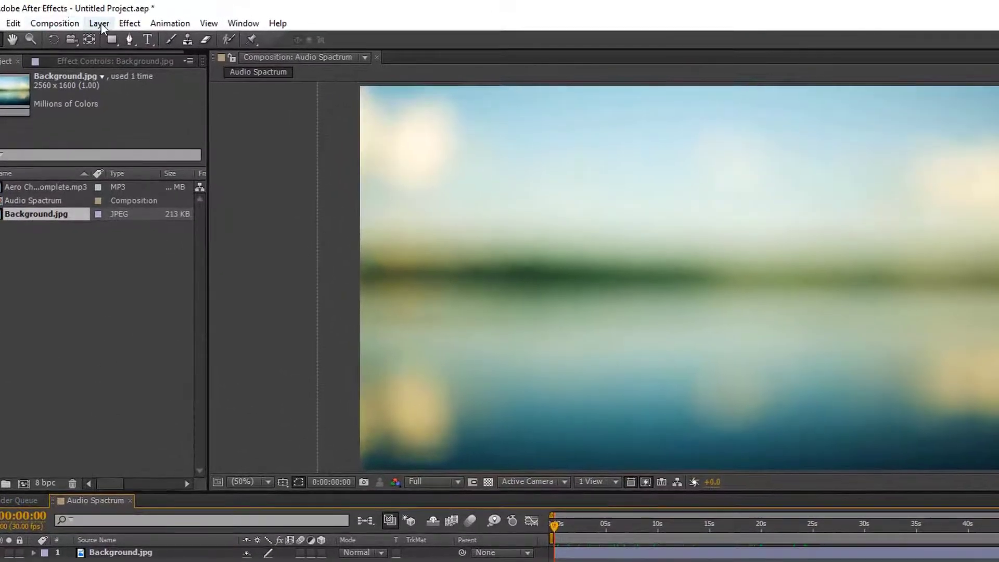
left_click(94, 21)
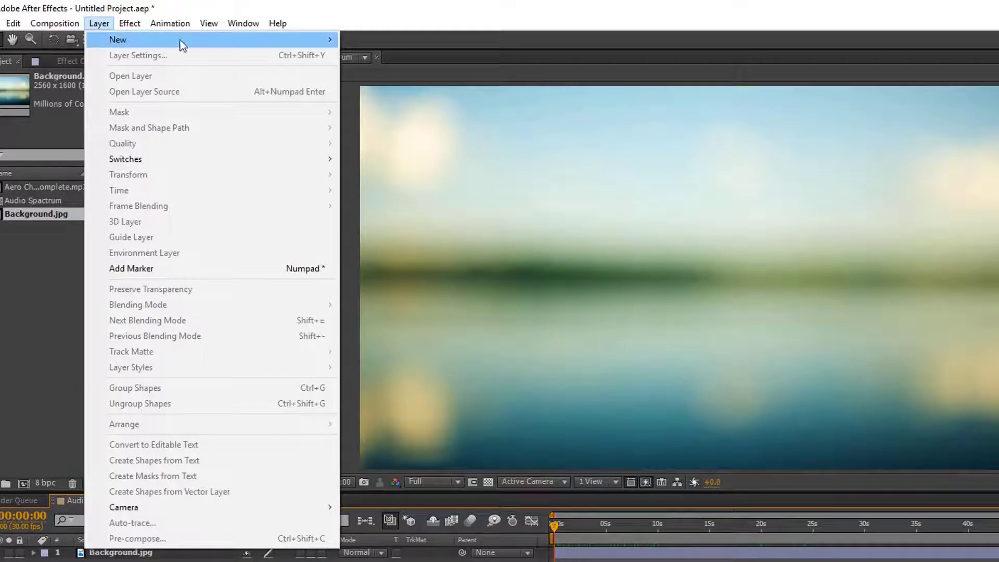
mouse_move(118, 40)
left_click(365, 58)
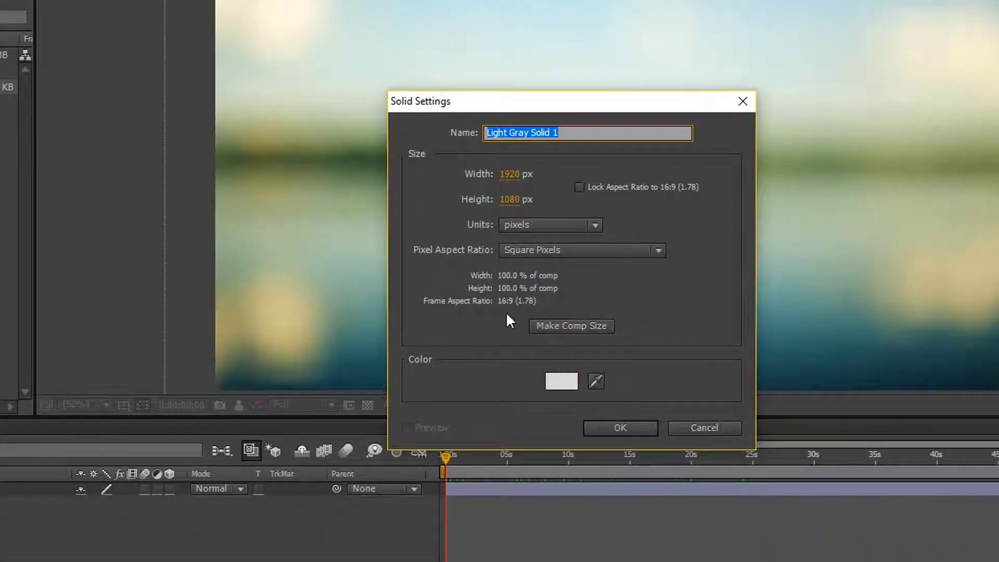
type("Audio React")
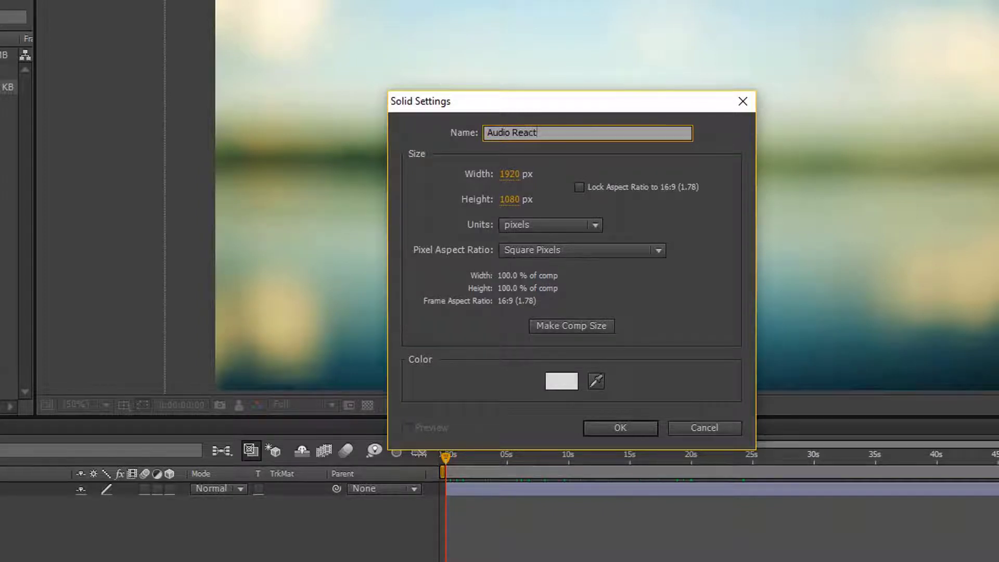
type("r")
Confirm the Audio Reactor solid and draw a circular ellipse mask on it
key("Return")
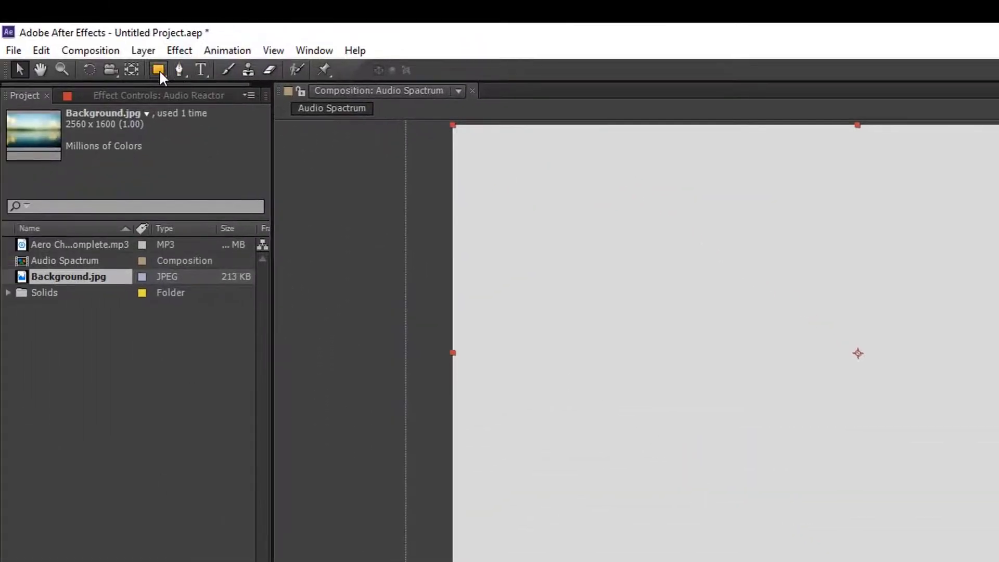
left_click_drag(160, 70, 215, 102)
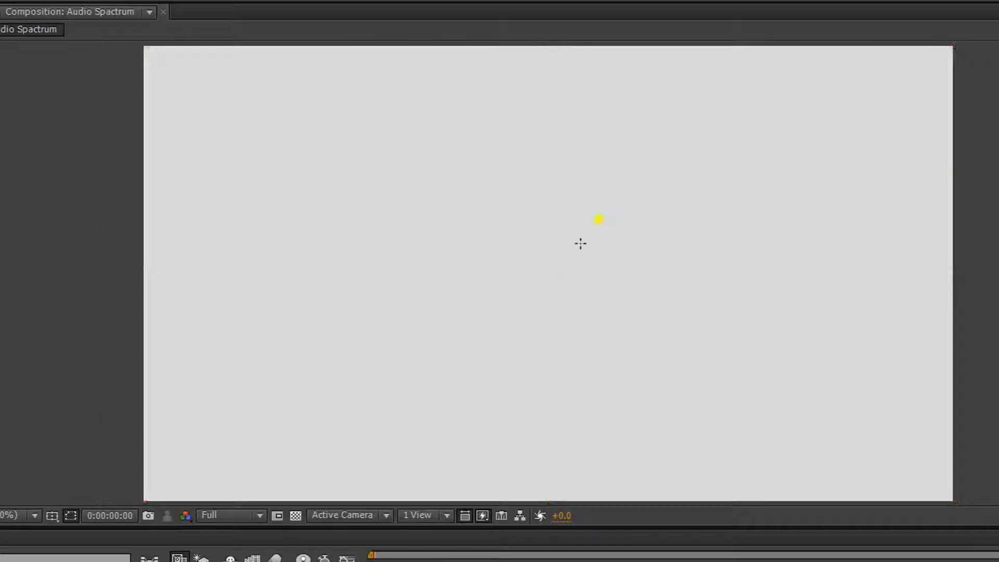
left_click_drag(580, 242, 510, 315)
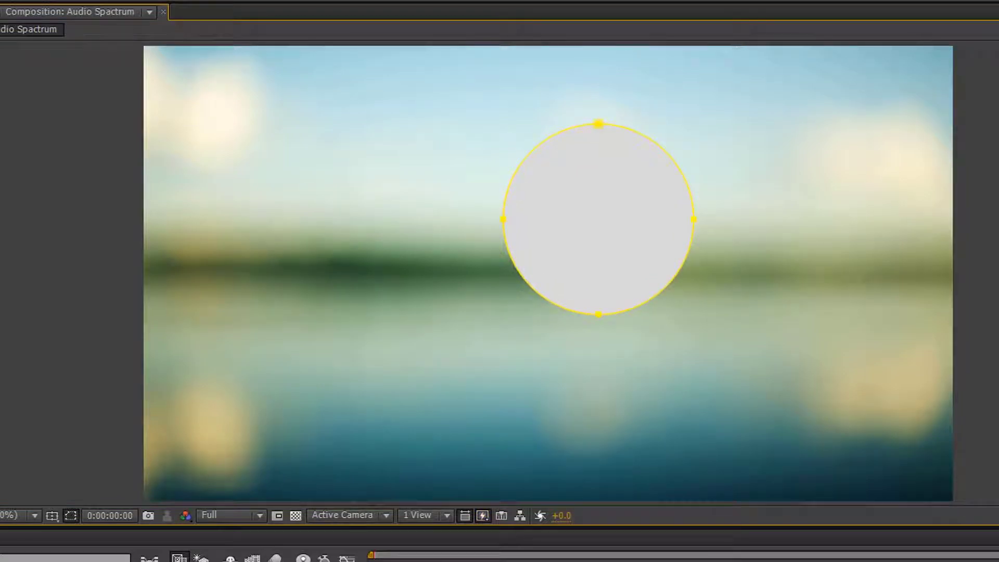
Move the circle to the frame centre and place its anchor point at the circle's middle
key("v")
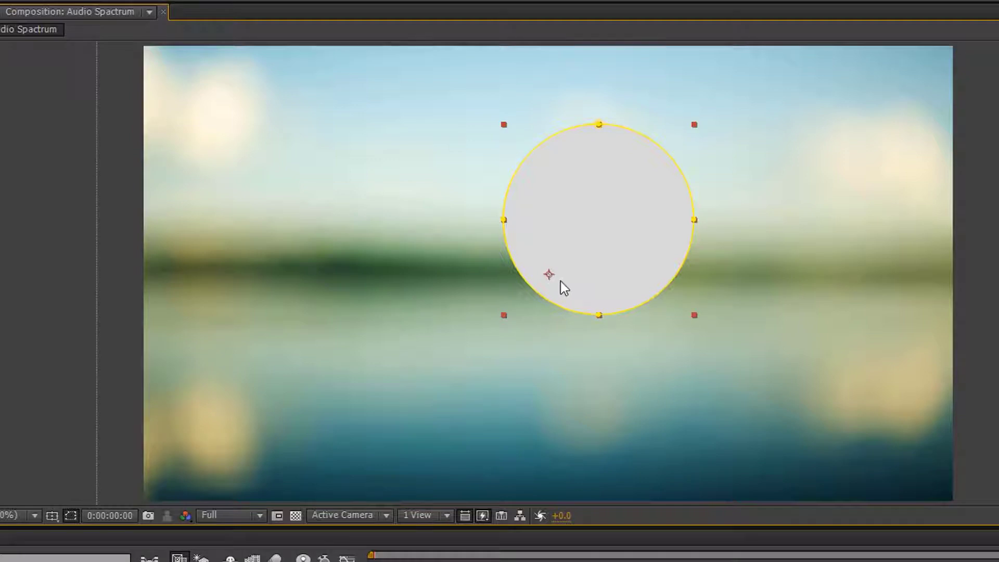
left_click_drag(550, 278, 518, 320)
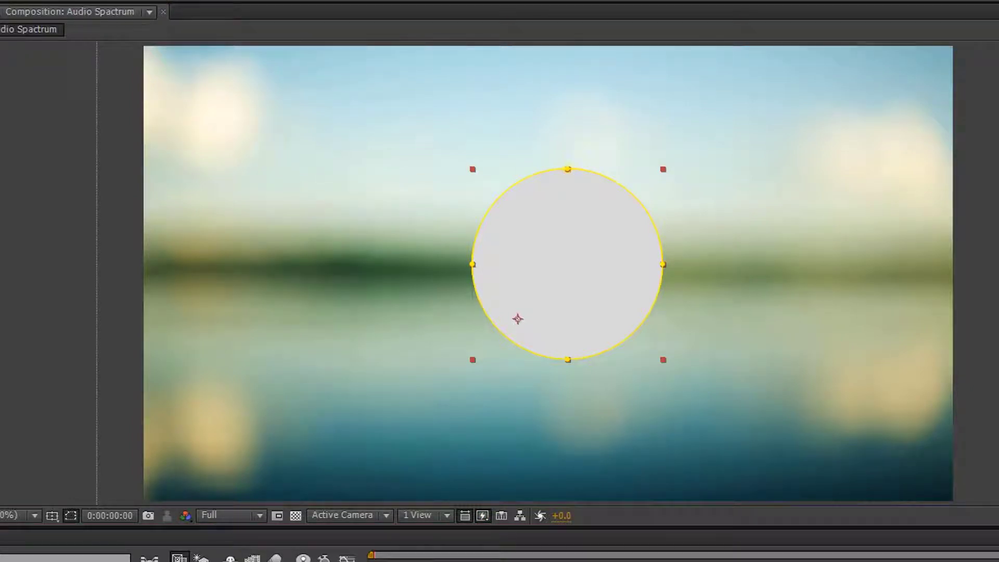
left_click_drag(517, 319, 498, 319)
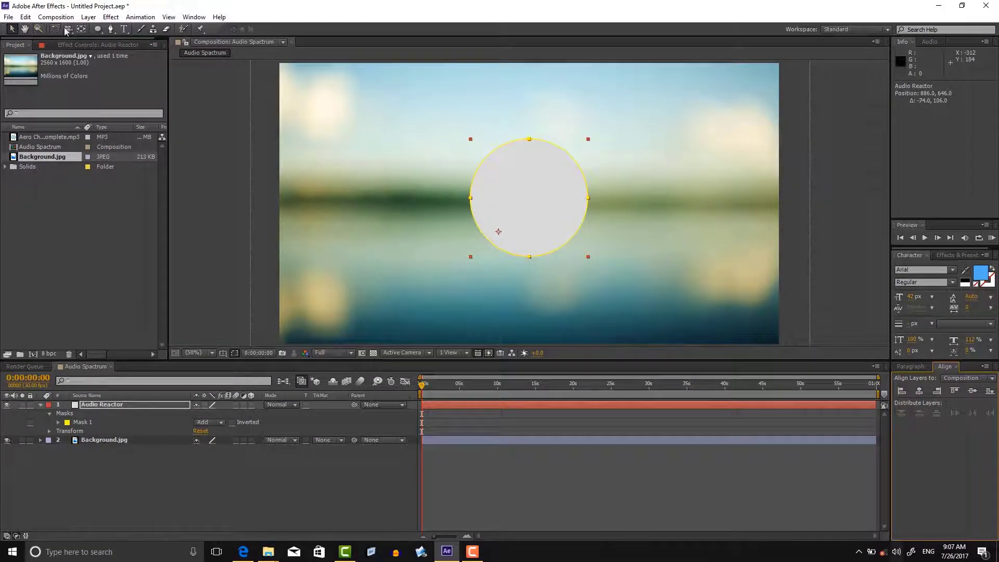
left_click(82, 29)
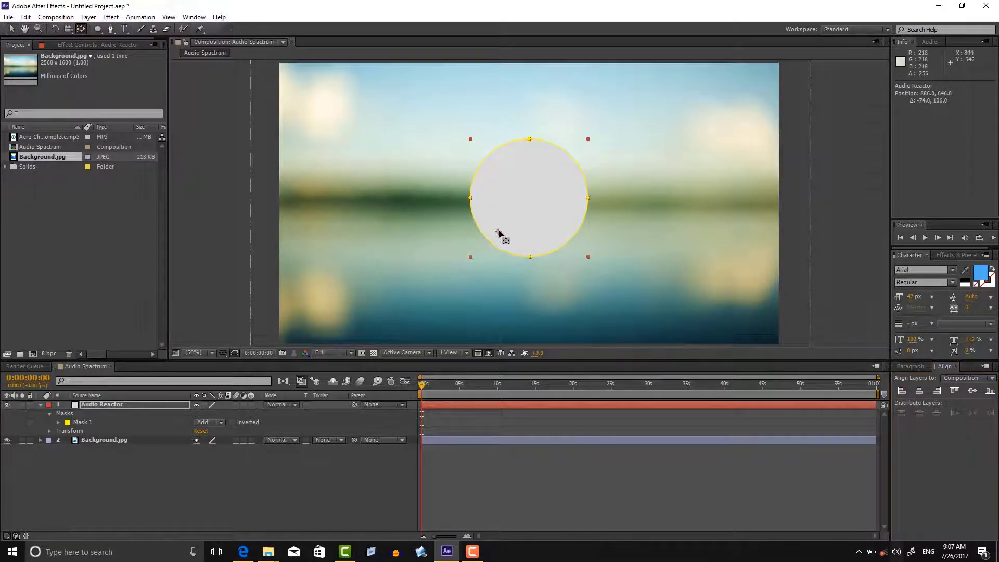
left_click_drag(499, 232, 527, 205)
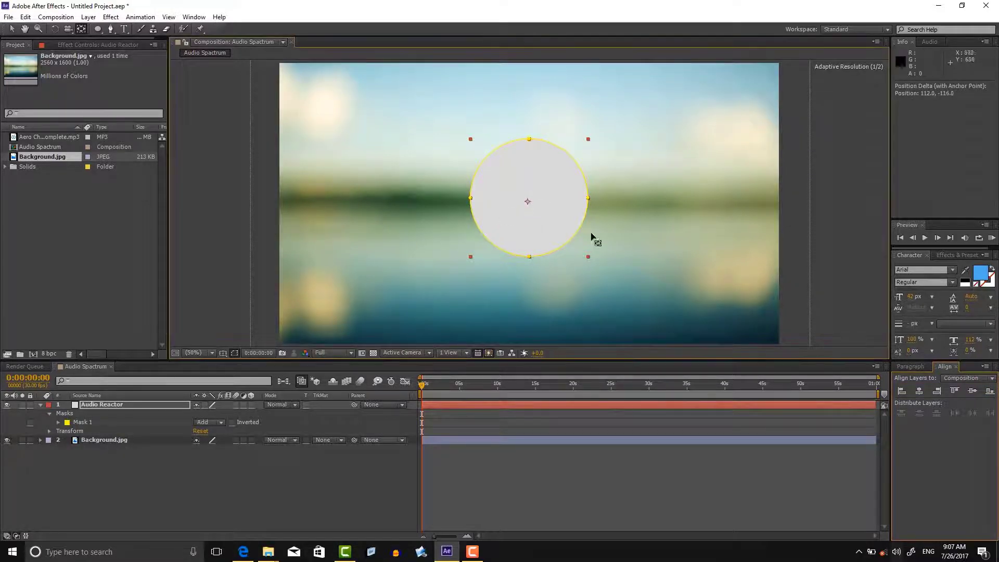
left_click(920, 393)
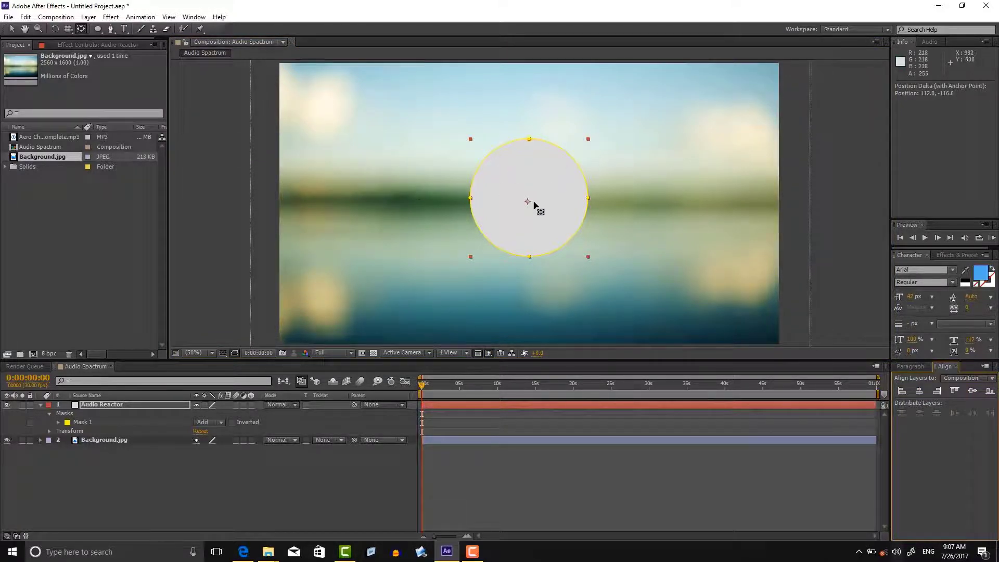
left_click_drag(528, 207, 528, 201)
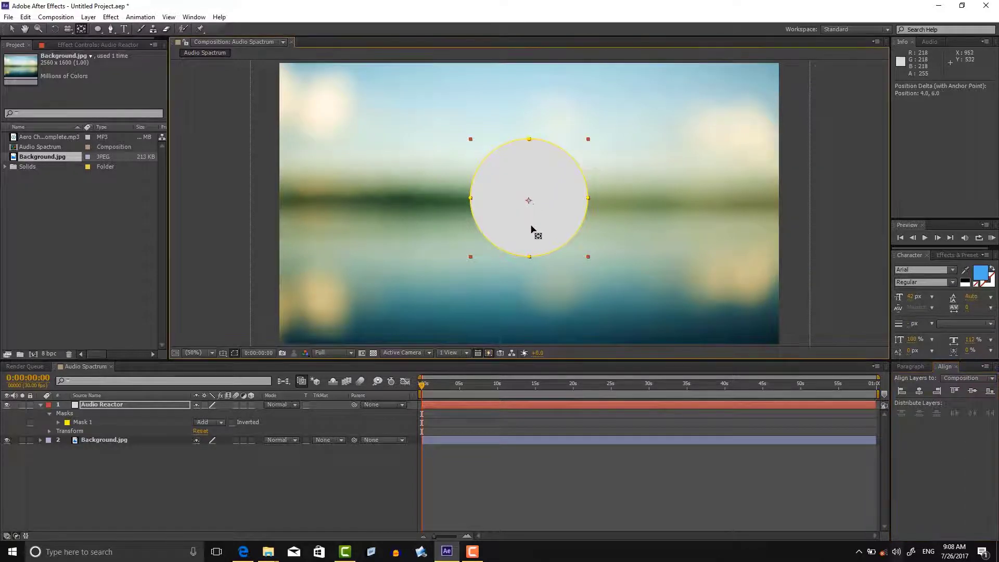
Set Mask 1's mode to None and select the mask
left_click(12, 29)
left_click(235, 484)
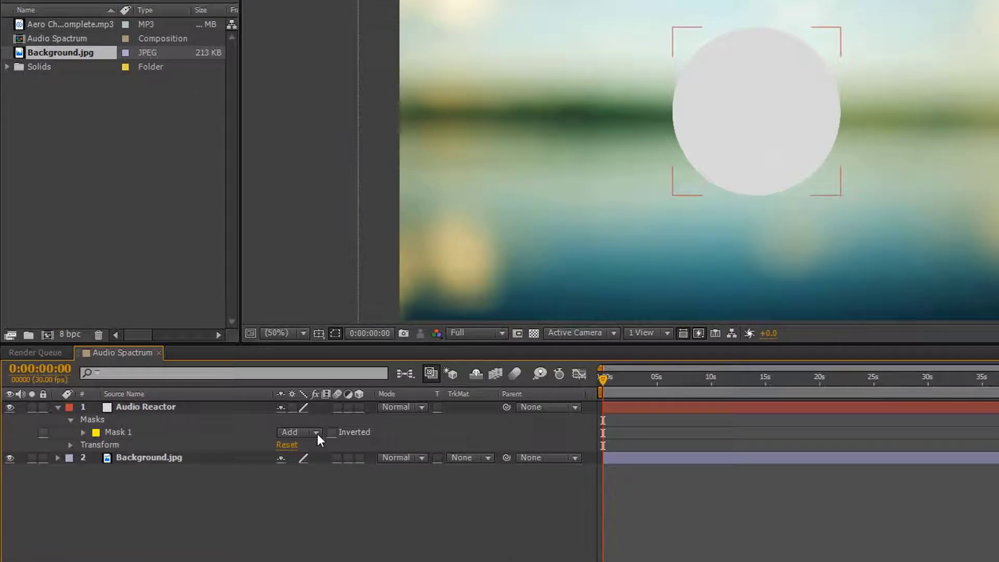
left_click(221, 423)
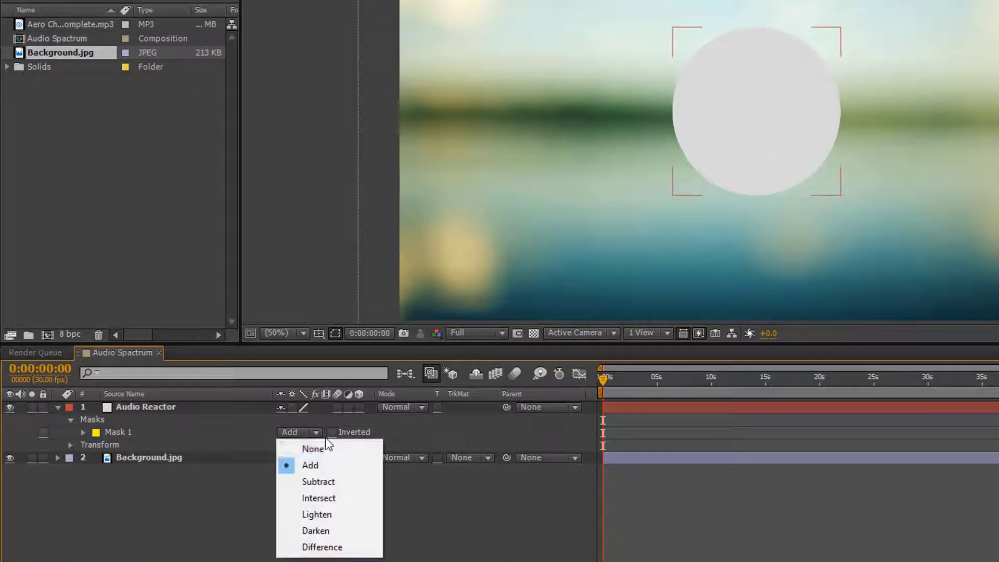
left_click(327, 449)
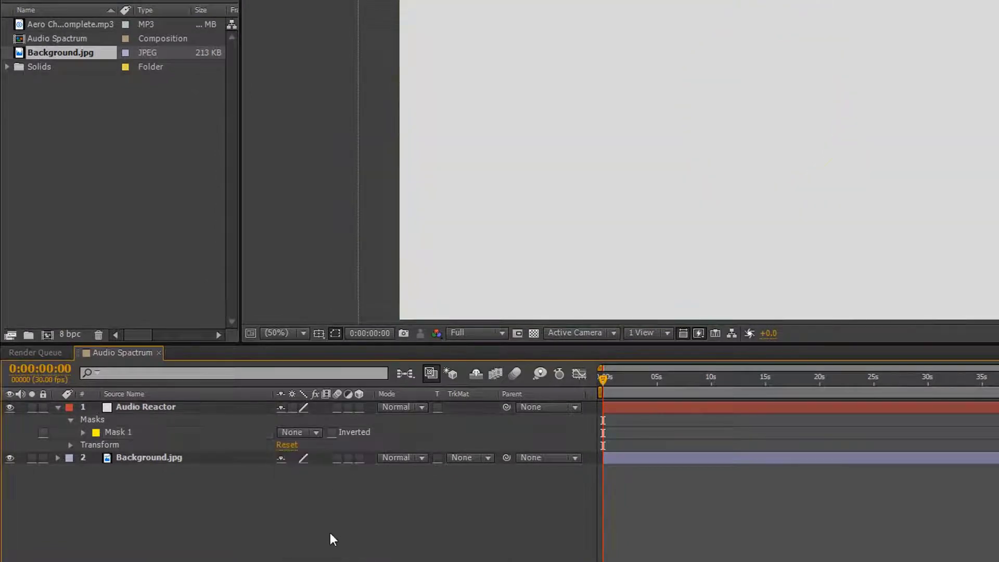
left_click(151, 432)
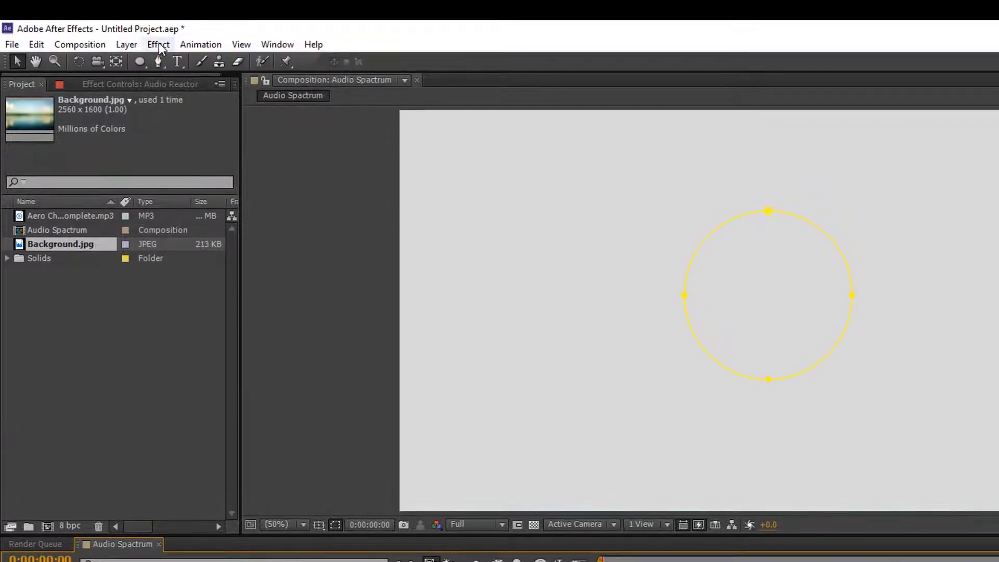
Apply the Generate > Audio Spectrum effect to Audio Reactor
left_click(157, 44)
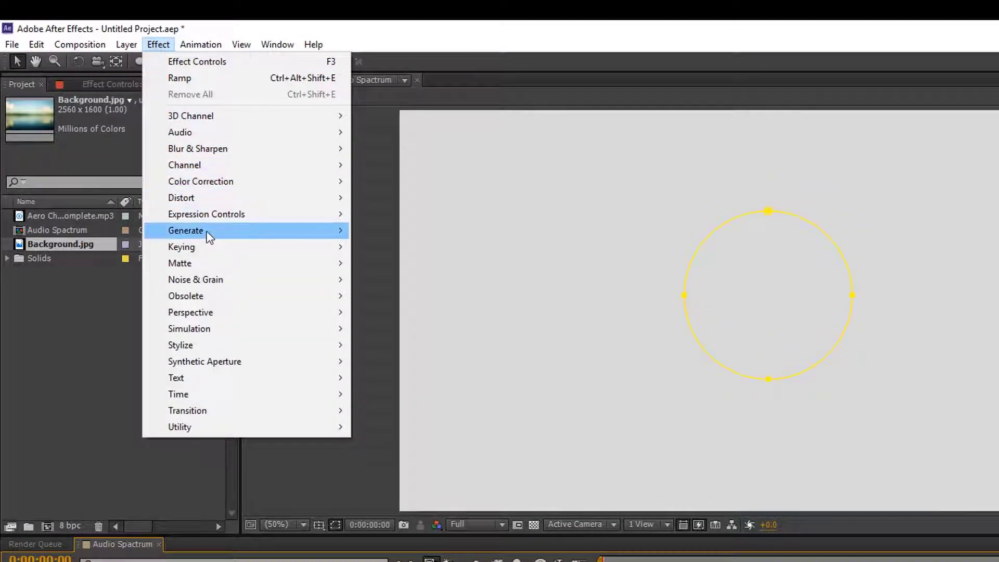
mouse_move(185, 231)
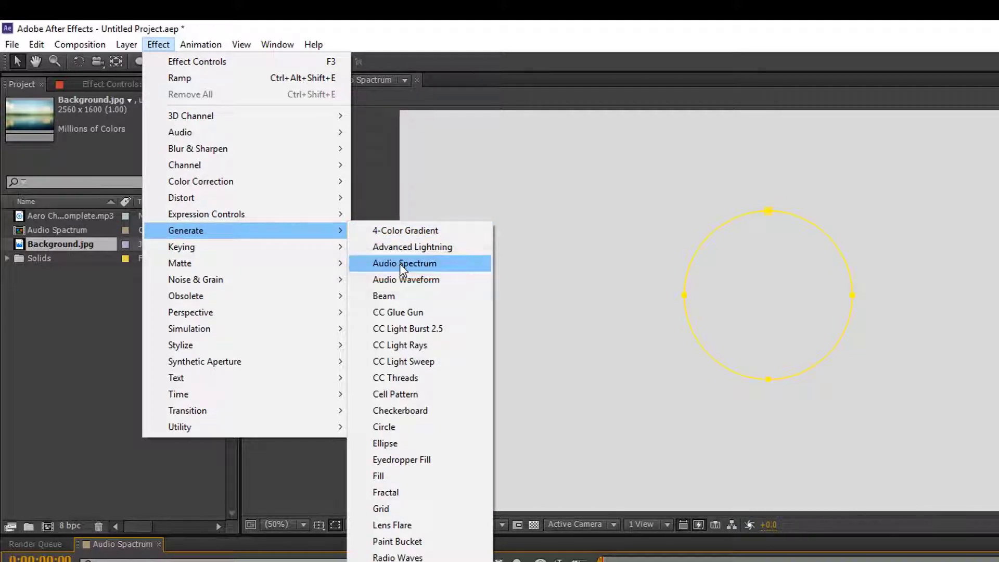
left_click(399, 263)
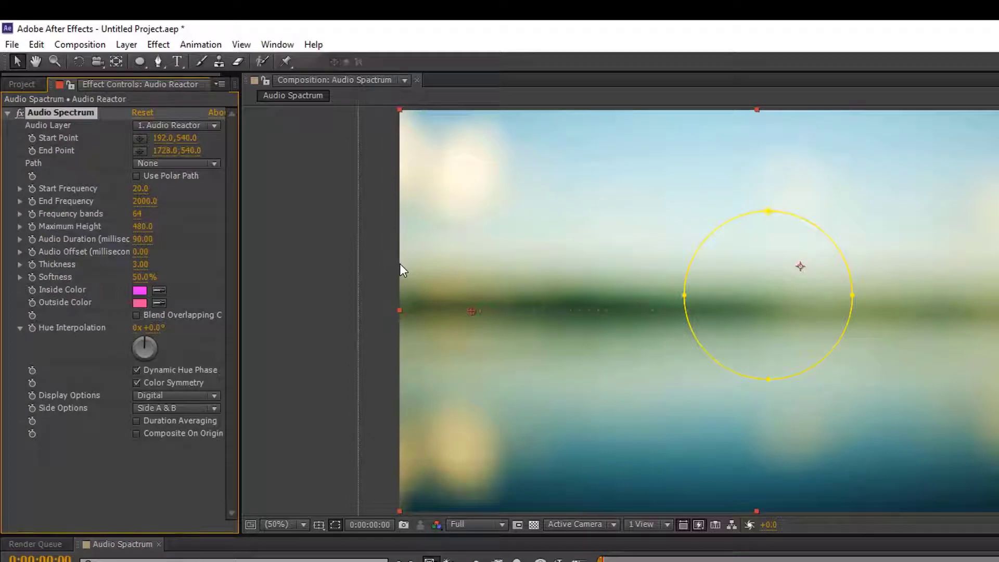
left_click(196, 126)
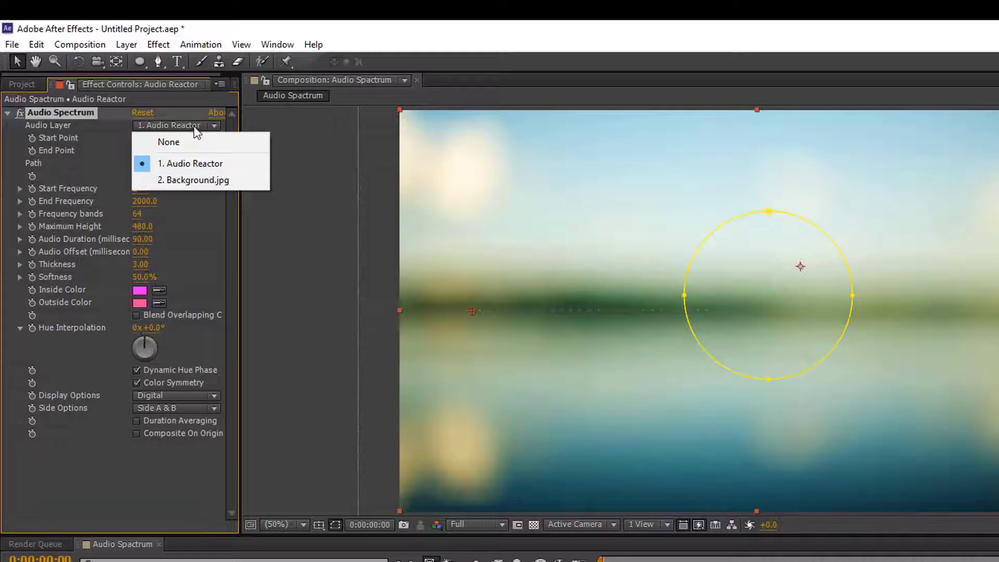
Add the Aero Chord & Anuka MP3 from the Project panel to the timeline
left_click(32, 86)
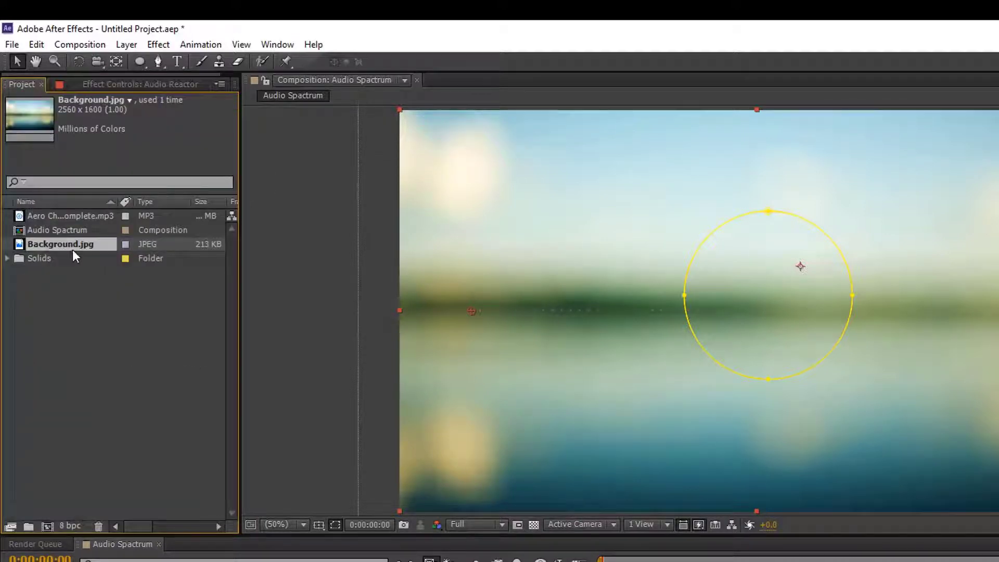
left_click(66, 216)
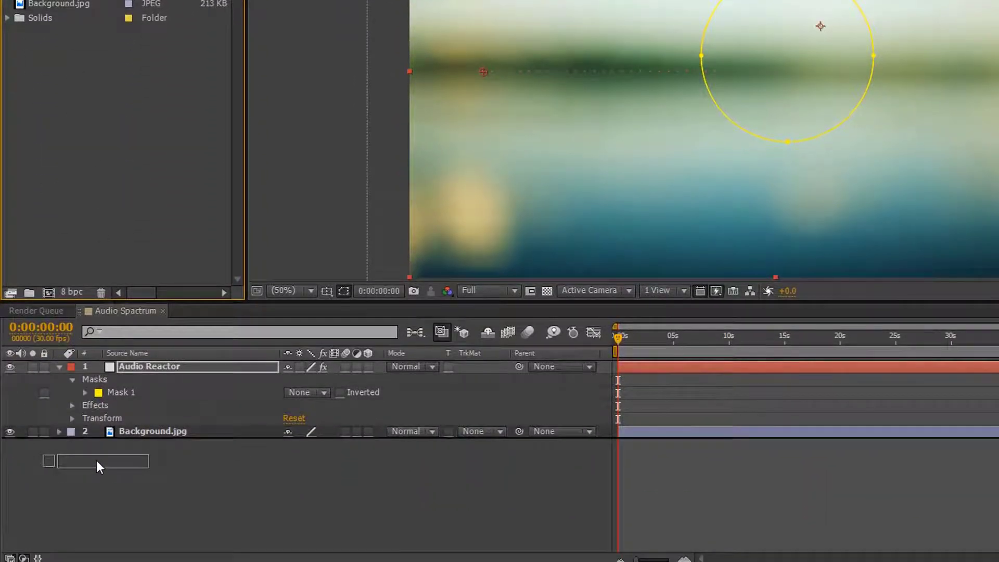
left_click_drag(68, 38, 96, 461)
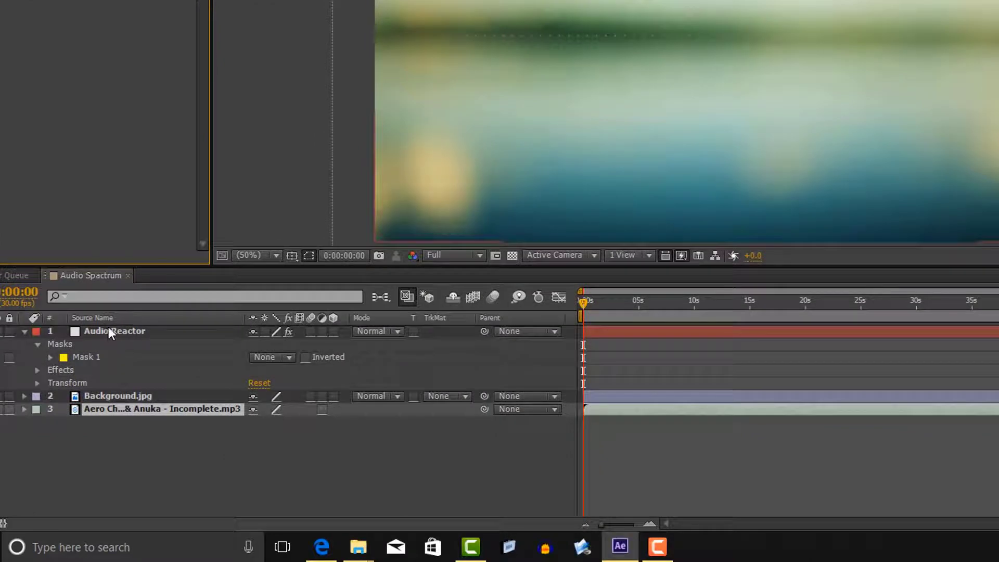
Set Audio Layer to the Aero Chord & Anuka track and Path to Mask 1, then hide the mask outline
left_click(122, 430)
left_click(204, 107)
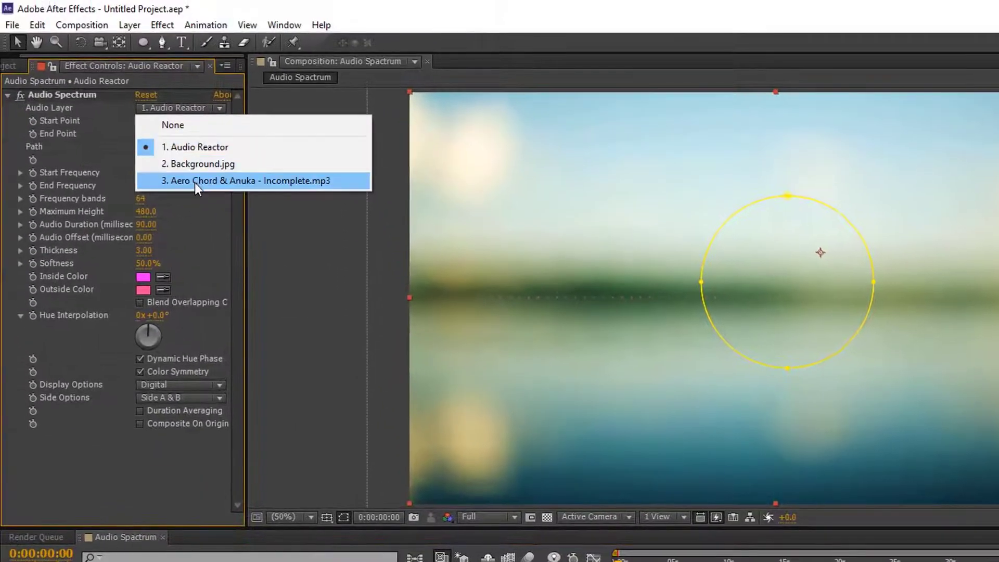
left_click(196, 180)
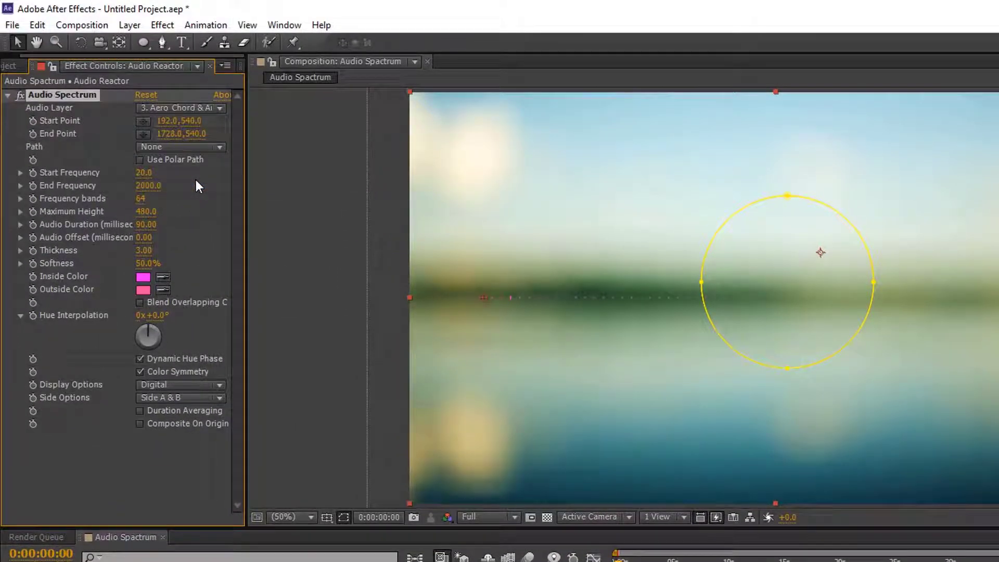
left_click(185, 148)
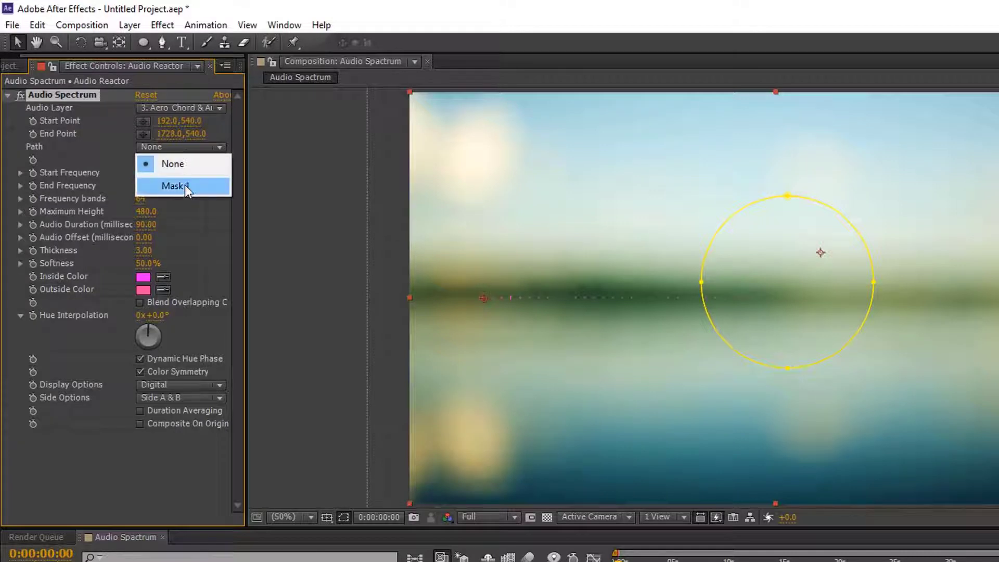
left_click(185, 186)
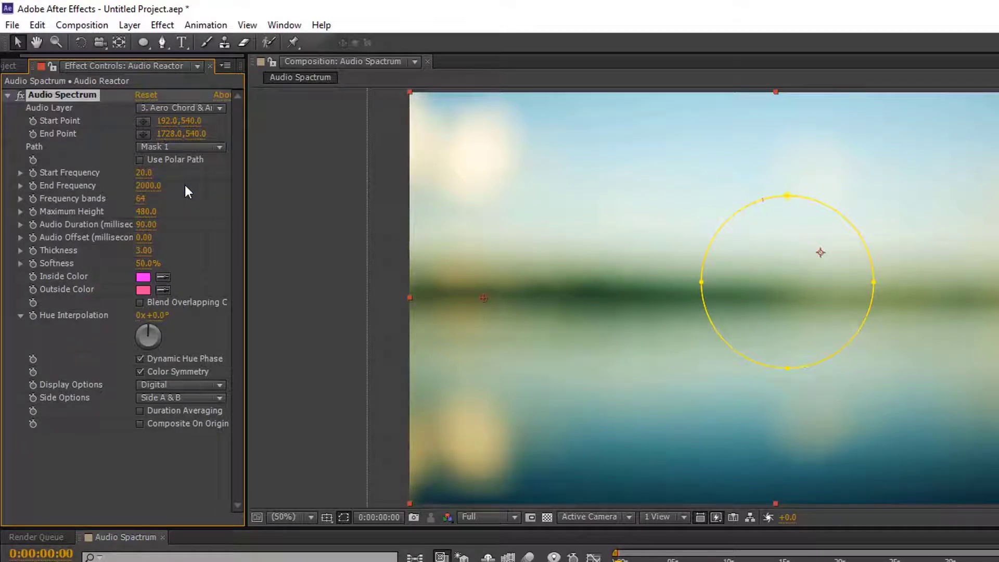
left_click(345, 520)
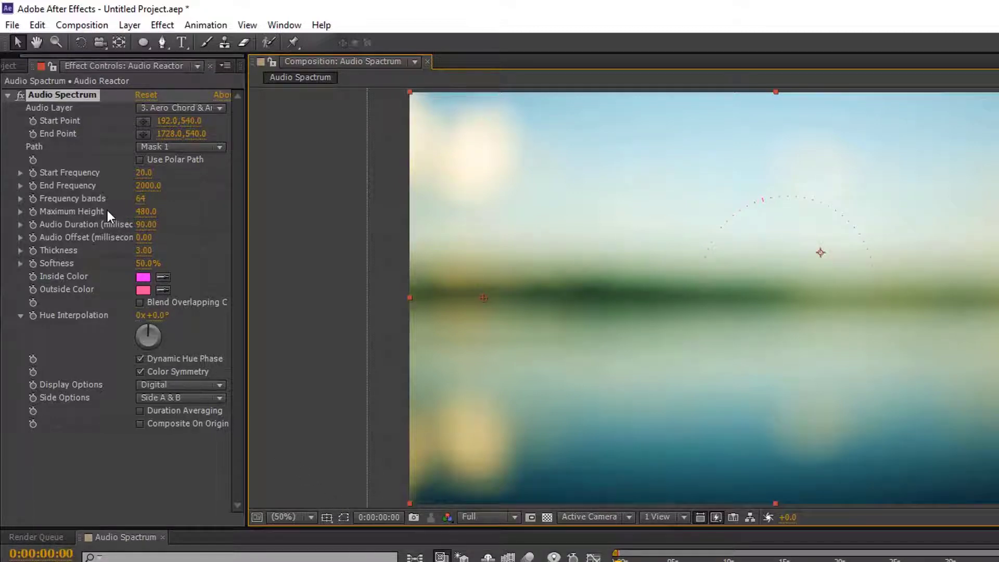
Set Frequency bands to 100, Thickness to 10 and Softness to 0%
left_click(140, 199)
type("100")
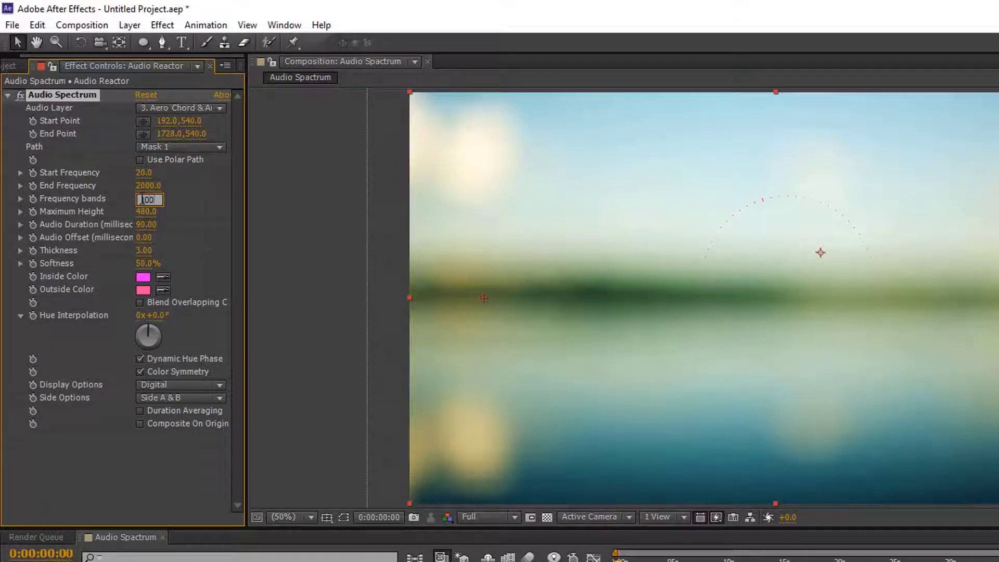
key("Return")
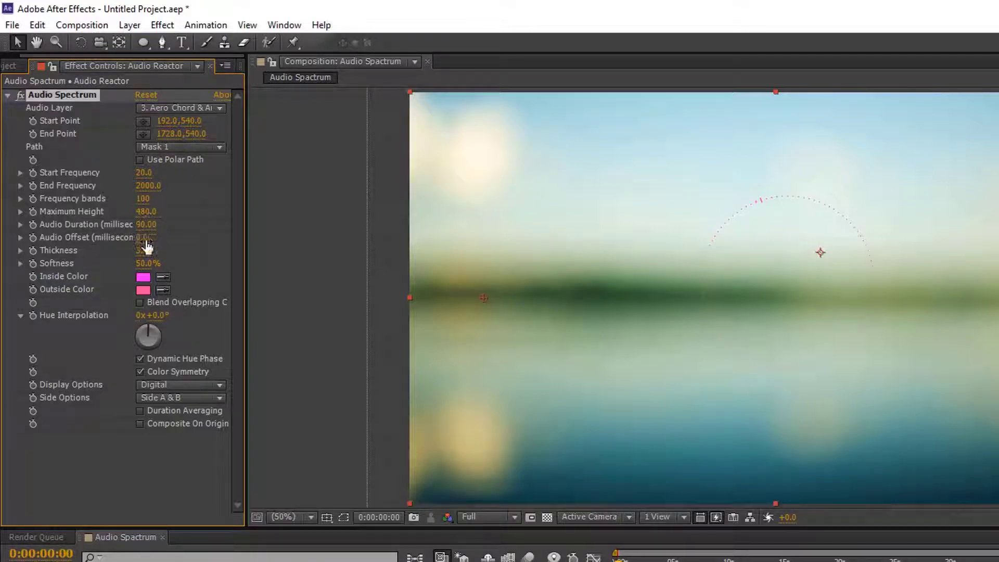
left_click(145, 251)
type("10")
key("Return")
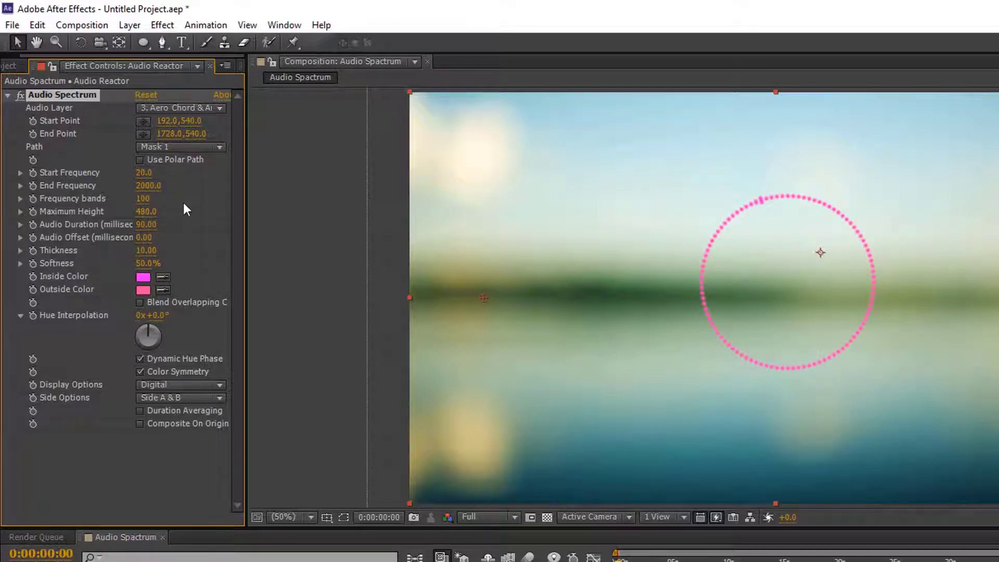
left_click(149, 264)
type("0")
key("Return")
Set the spectrum's Inside Color and Outside Color swatches to white
left_click(144, 282)
mouse_move(739, 475)
left_mouse_down()
mouse_move(689, 458)
mouse_move(615, 408)
left_mouse_up()
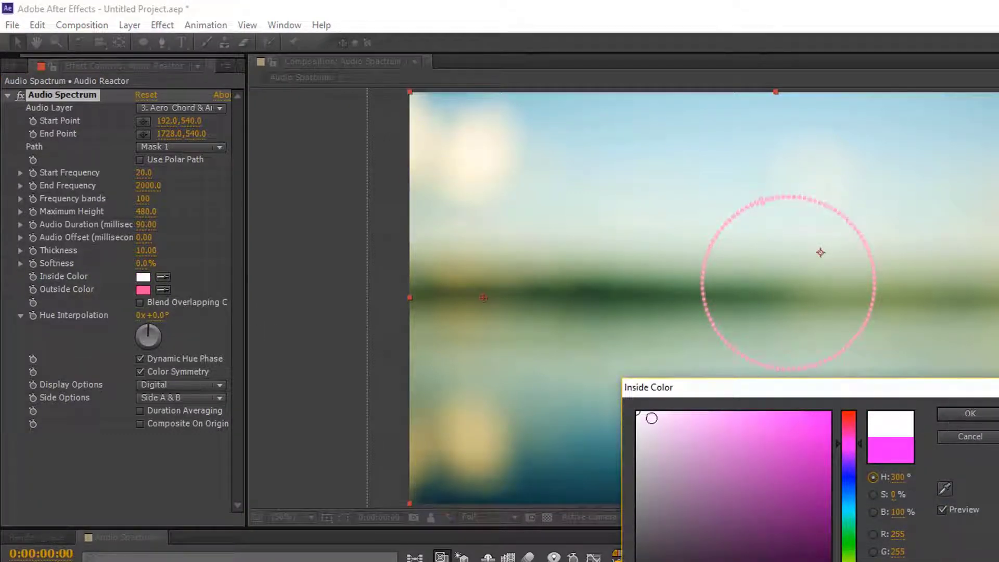
left_click(968, 412)
left_click(163, 289)
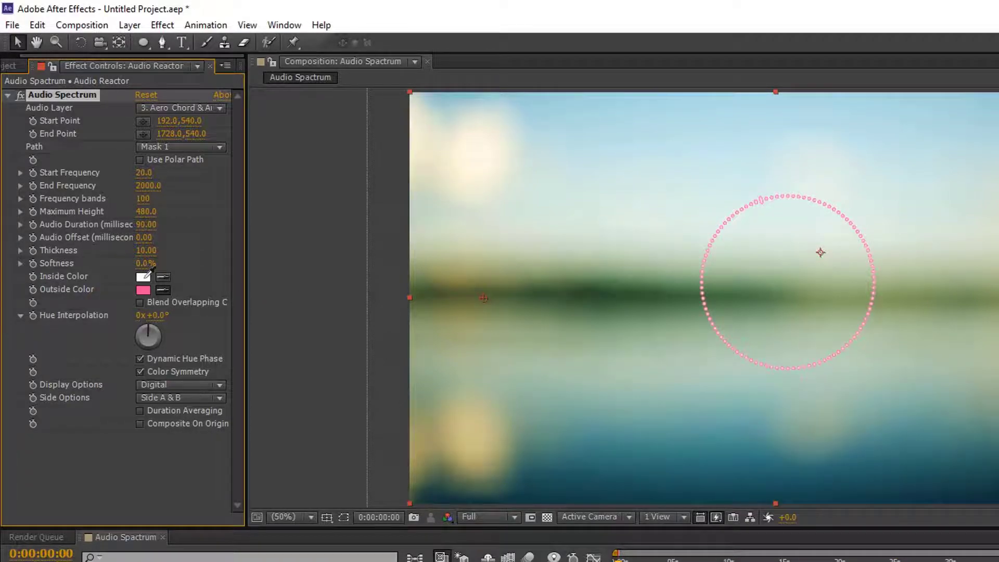
left_click(148, 277)
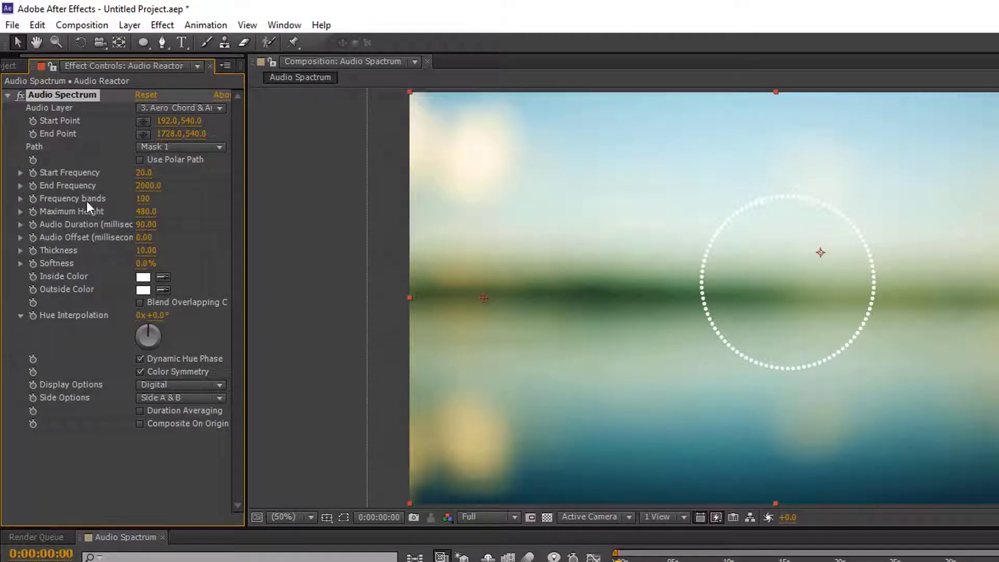
Set Audio Spectrum End Frequency to 300, Side Options to Side B, and Maximum Height to 700
left_click(147, 187)
type("300")
key("Return")
left_click(181, 401)
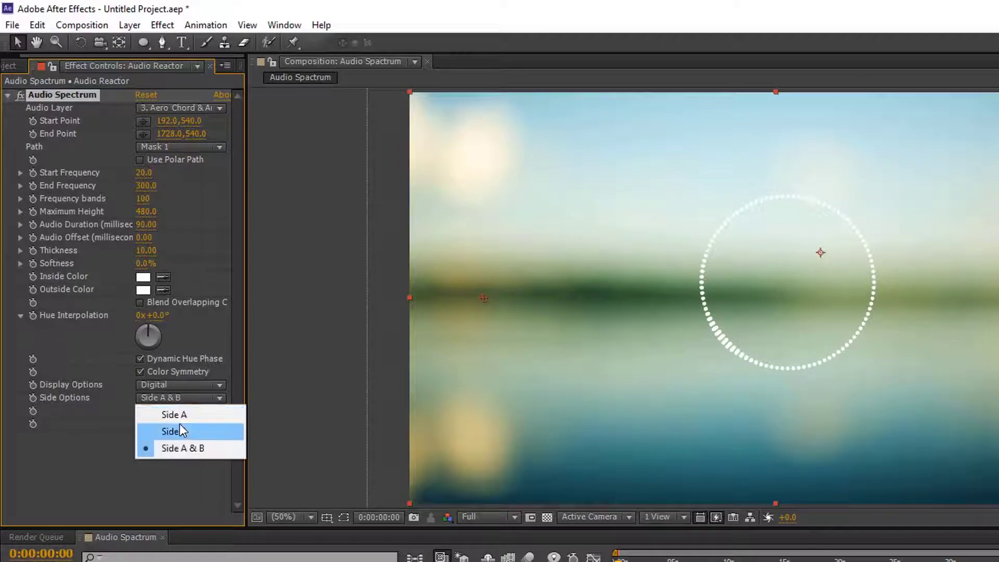
left_click(179, 430)
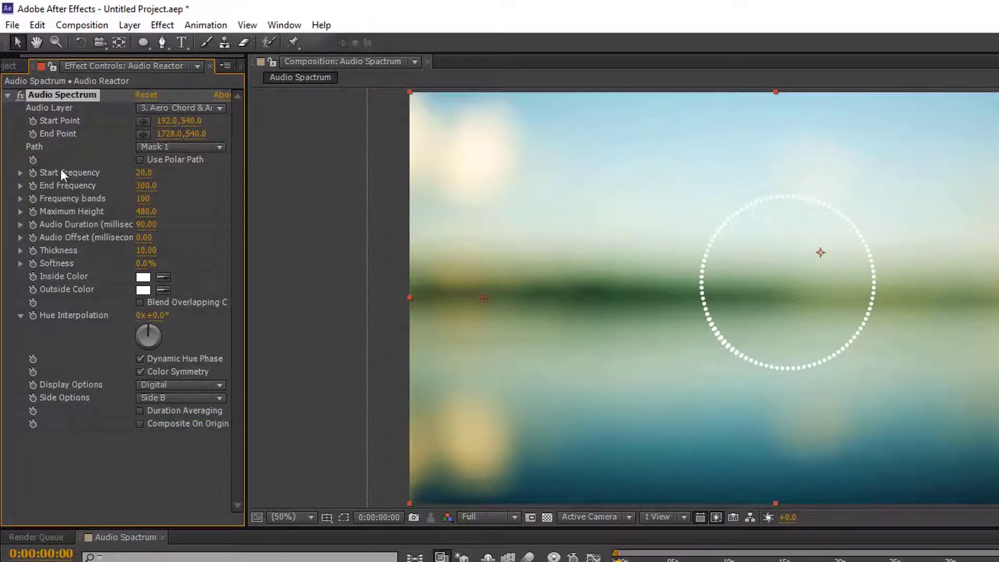
left_click(141, 211)
type("700")
key("Return")
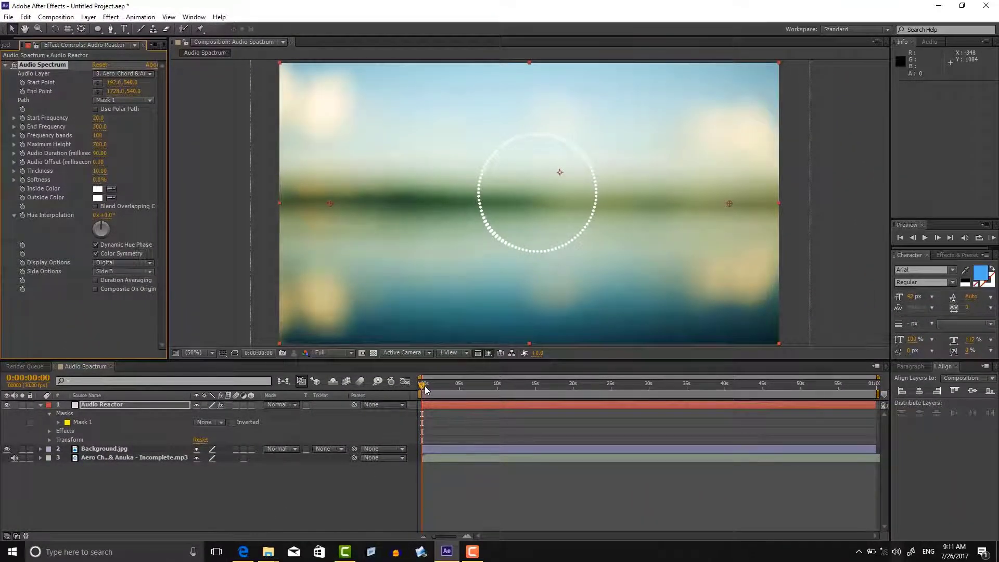
Preview the bars, return to the start, and duplicate Mask 1 into Mask 2
mouse_move(422, 385)
left_mouse_down()
mouse_move(632, 388)
mouse_move(422, 388)
left_mouse_up()
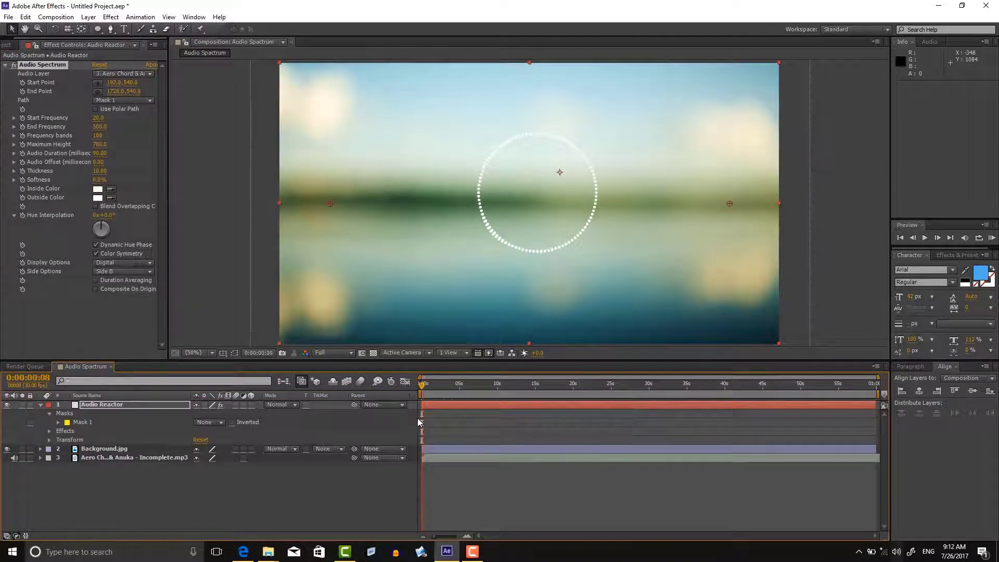
key("Home")
left_click(83, 422)
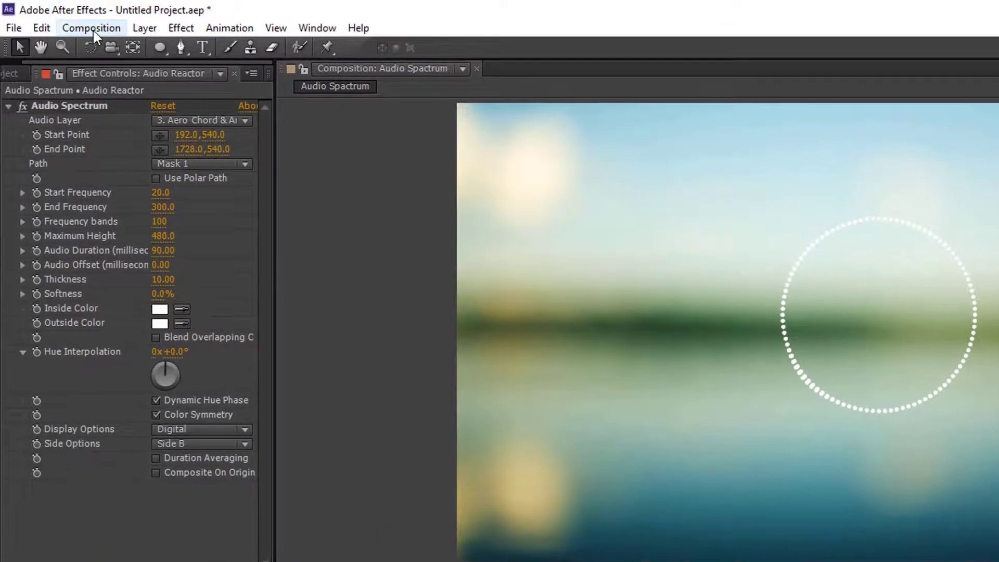
left_click(94, 29)
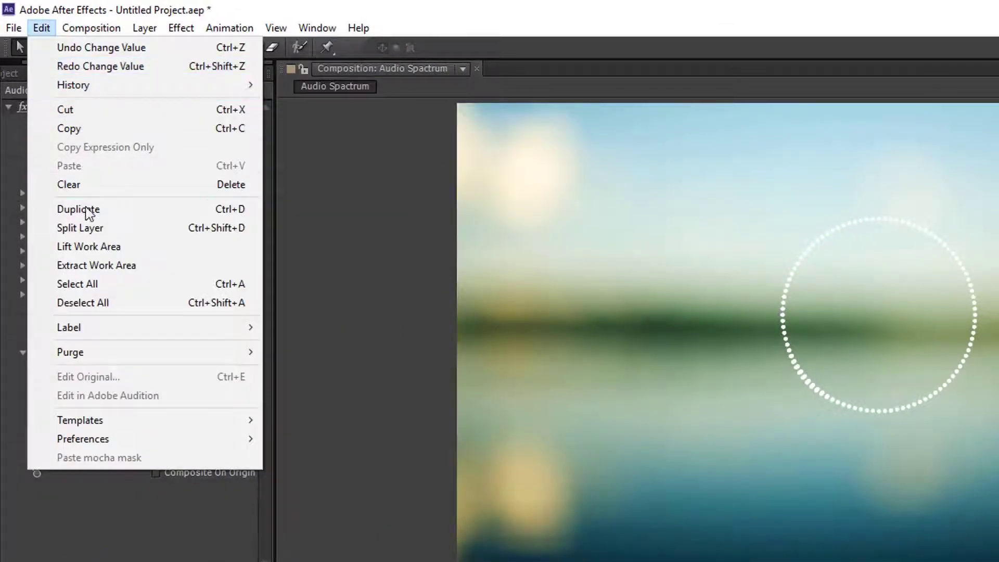
left_click(89, 210)
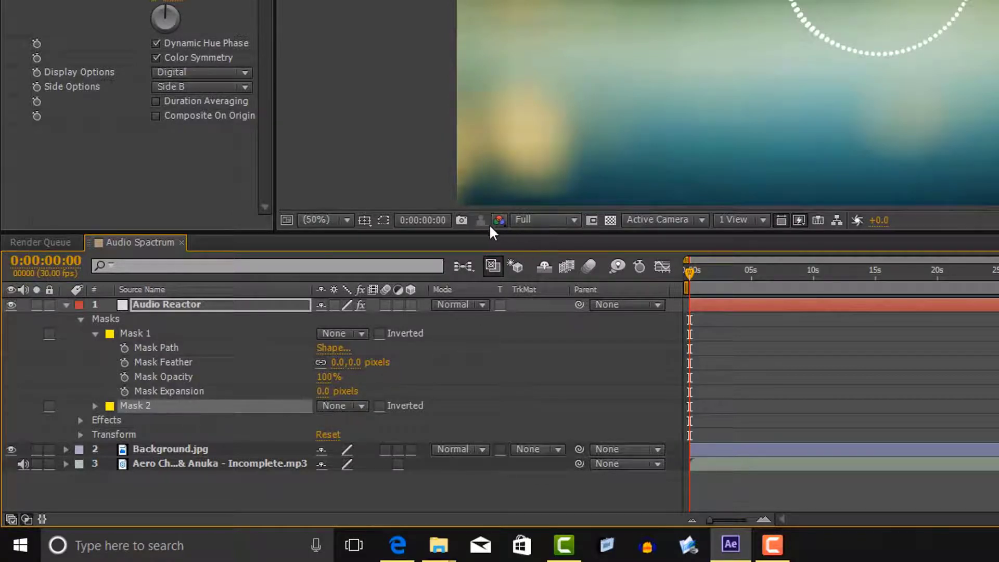
Show mask paths and scale Mask 2 down to a small circle inside the ring
left_click(383, 220)
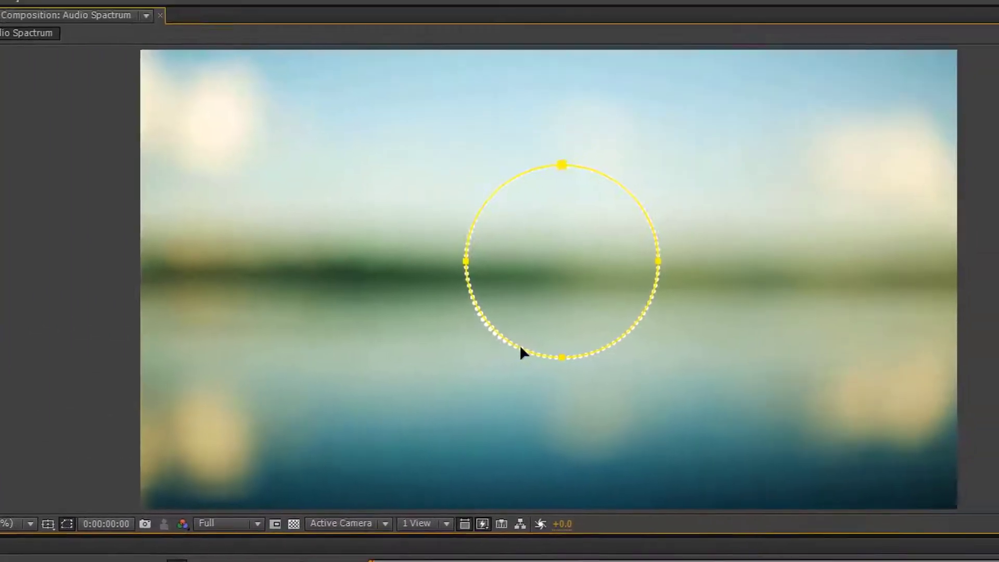
double_click(521, 348)
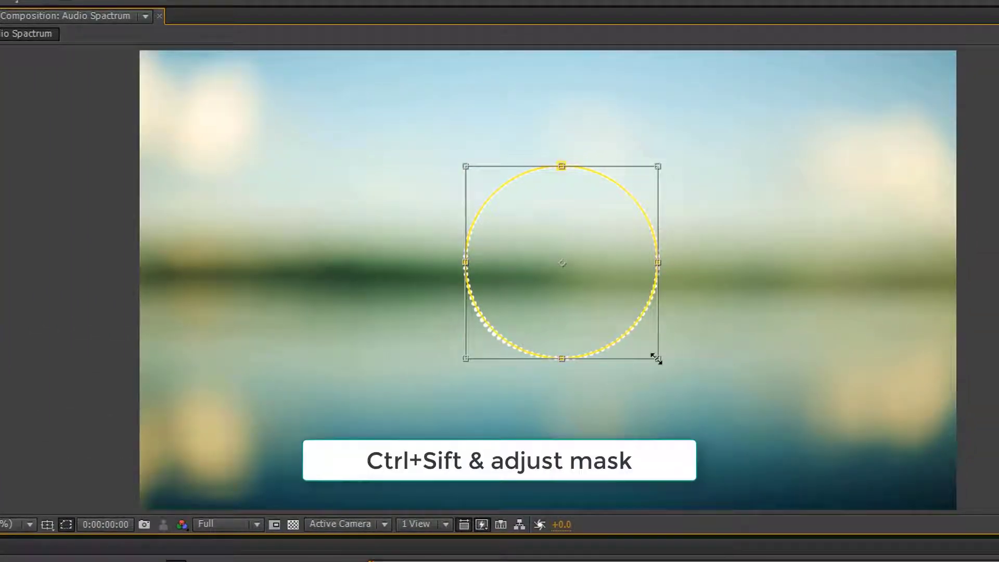
mouse_move(656, 359)
left_mouse_down()
mouse_move(633, 336)
mouse_move(642, 341)
left_mouse_up()
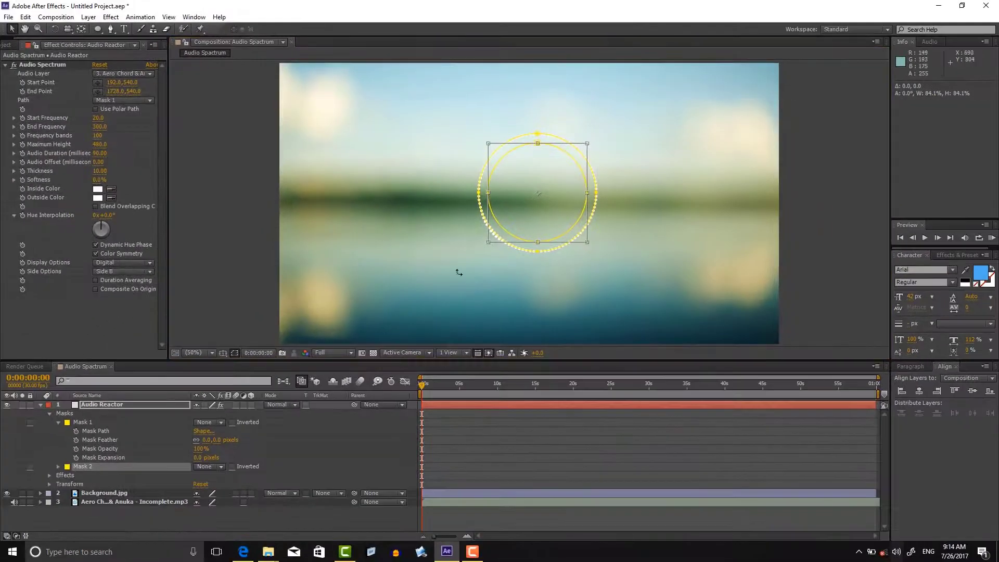
key("Return")
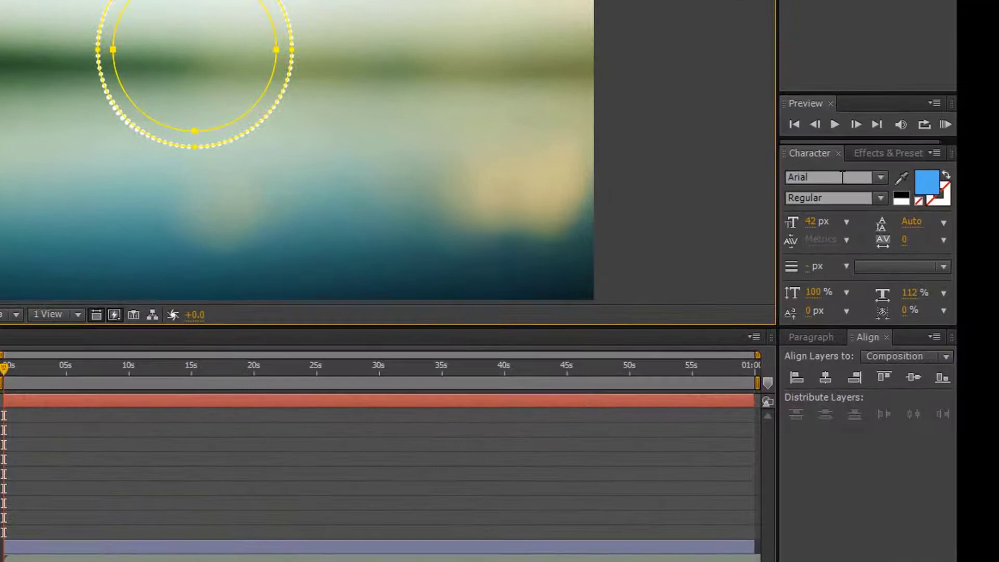
Find 'stroke' in Effects & Presets, drag Generate > Stroke onto Audio Reactor, and enlarge panels
left_click(957, 255)
left_click(839, 171)
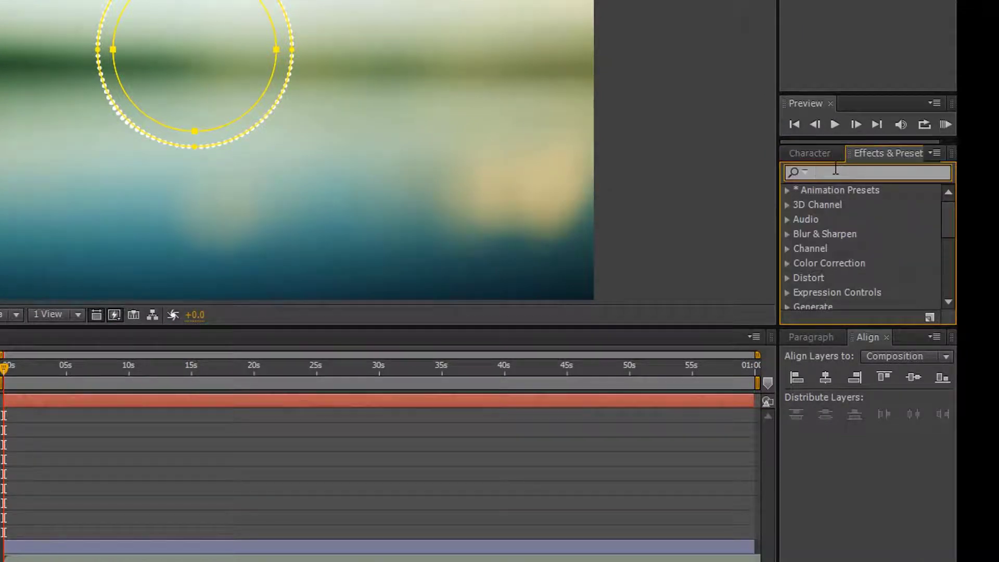
type("str")
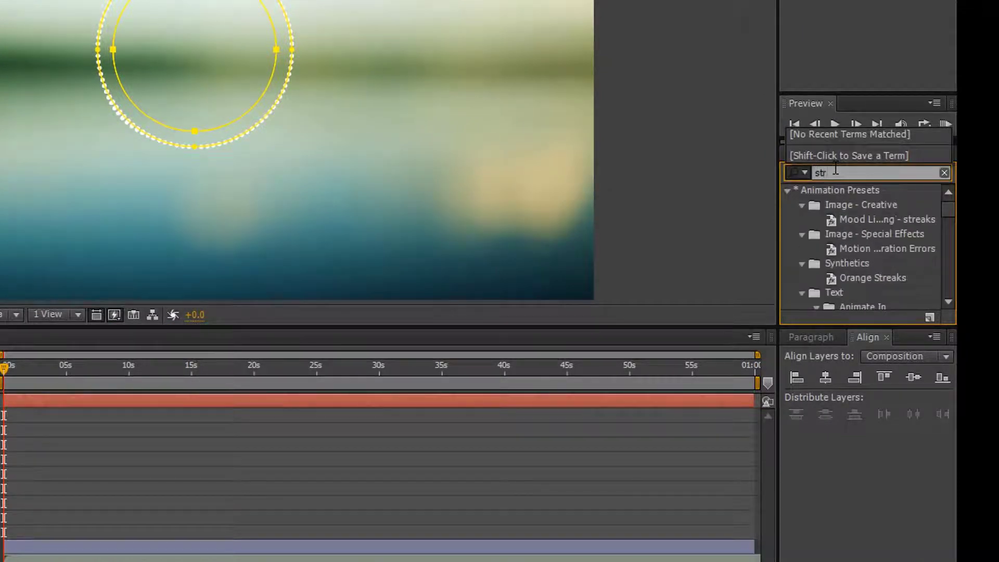
type("oke")
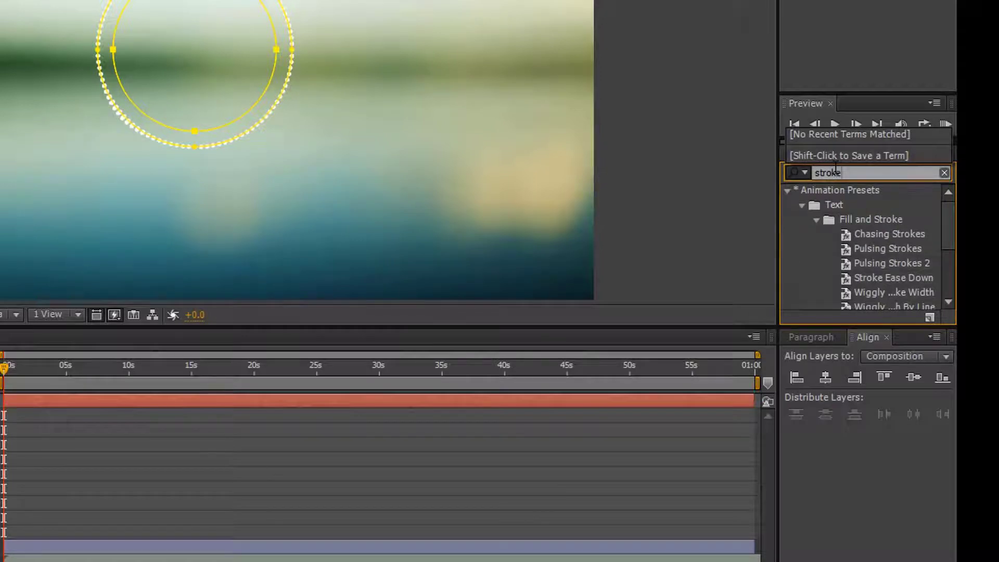
left_click_drag(887, 326, 901, 395)
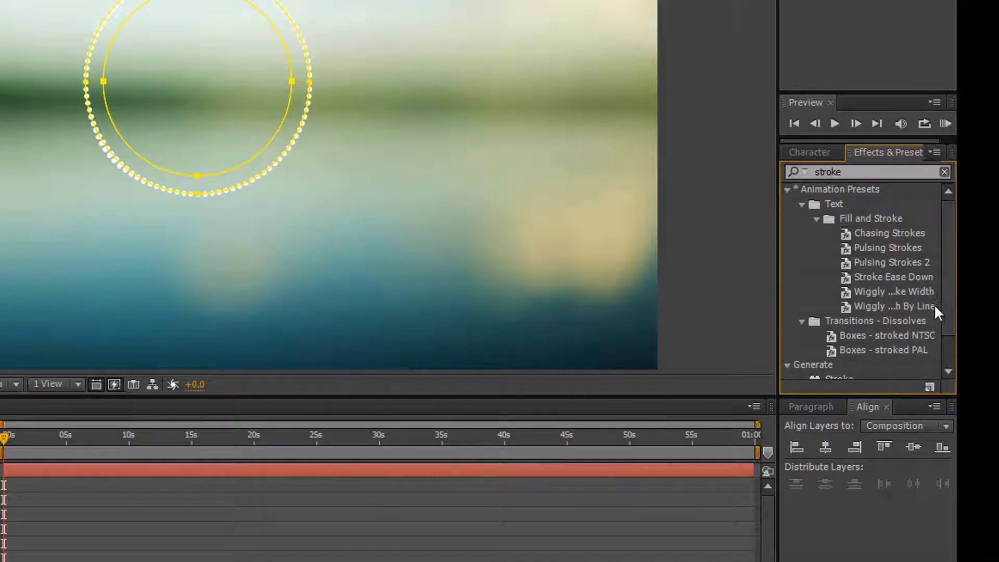
scroll(945, 300, "down", 1)
left_click(844, 339)
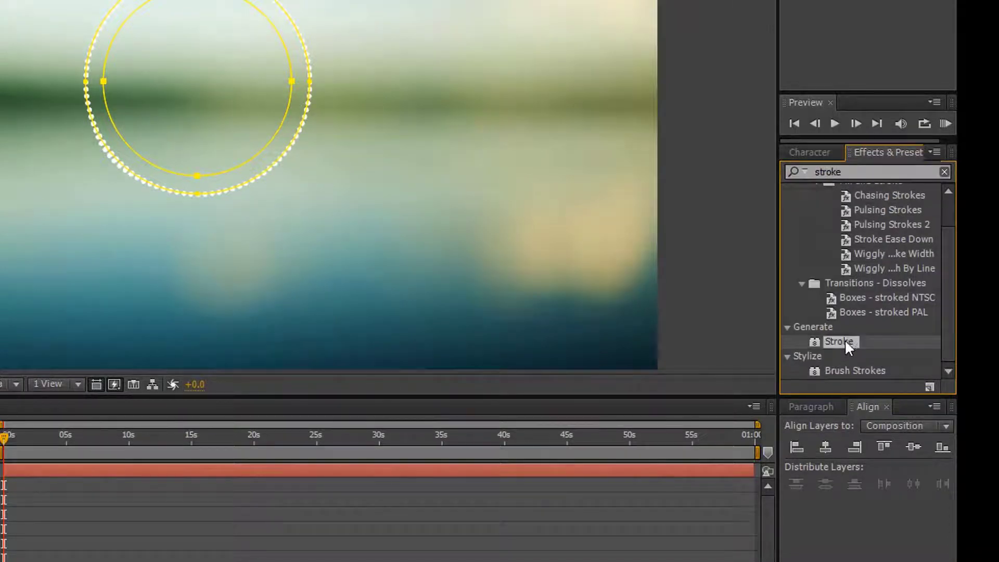
left_click_drag(846, 341, 346, 429)
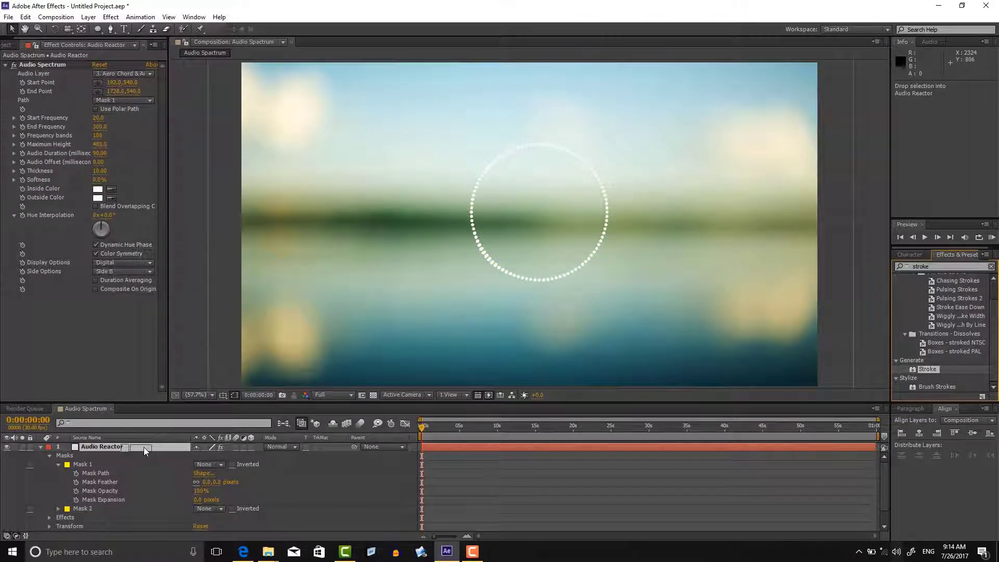
left_click_drag(346, 429, 141, 446)
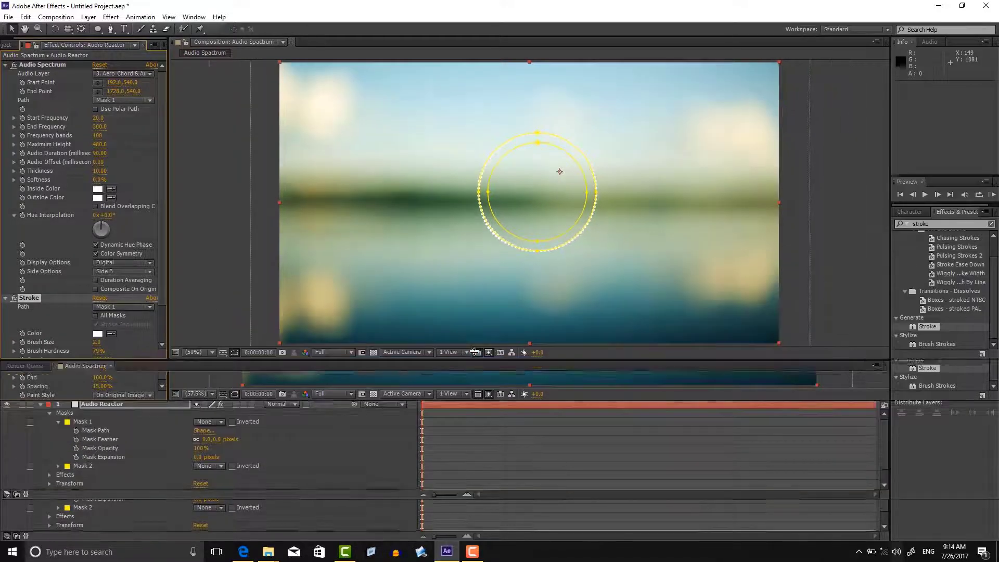
left_click_drag(475, 401, 475, 352)
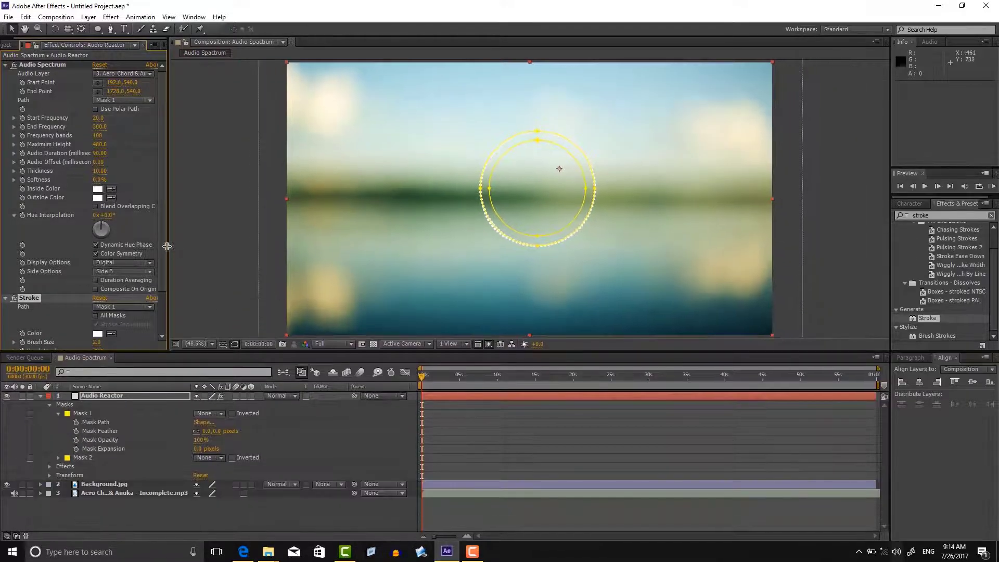
left_click_drag(167, 246, 233, 247)
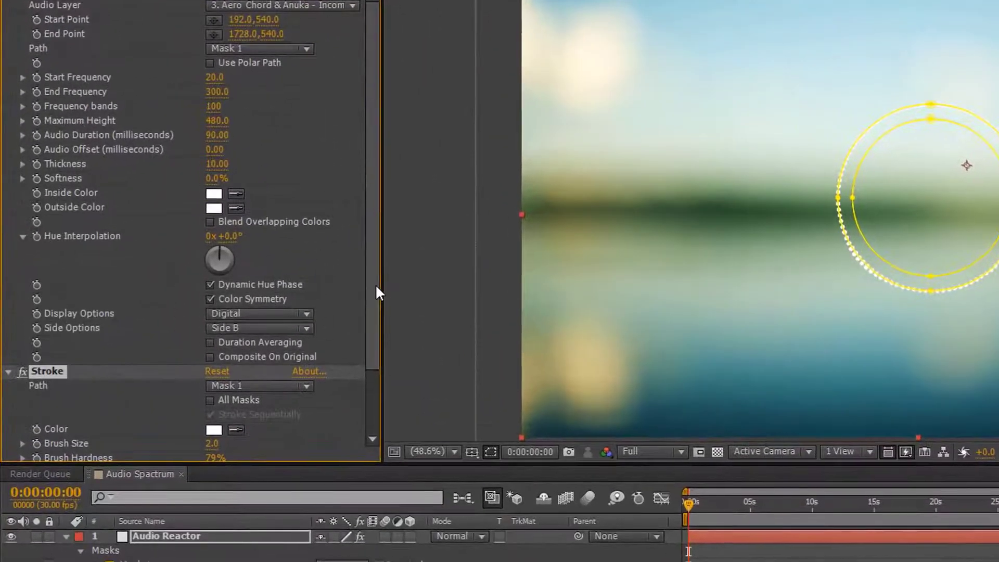
left_click_drag(375, 292, 358, 410)
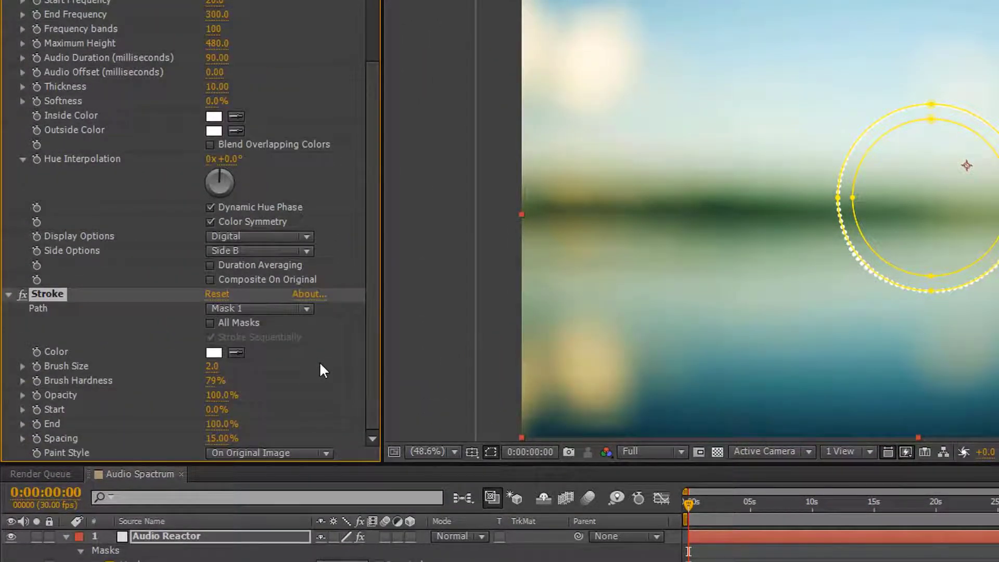
Set Stroke Path to Mask 2, Brush Size 10, Brush Hardness 75%, and Spacing 0%
left_click(297, 306)
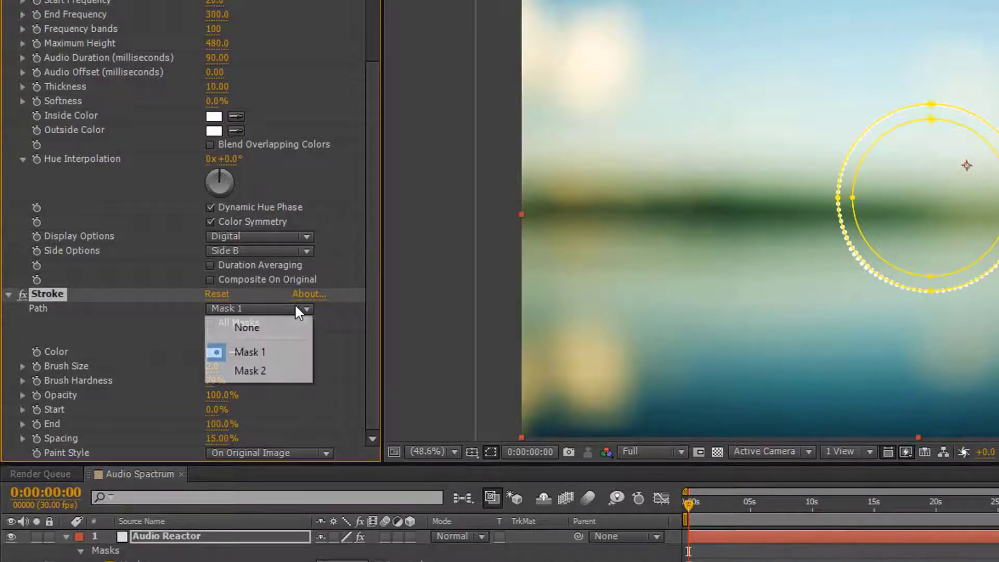
left_click(280, 368)
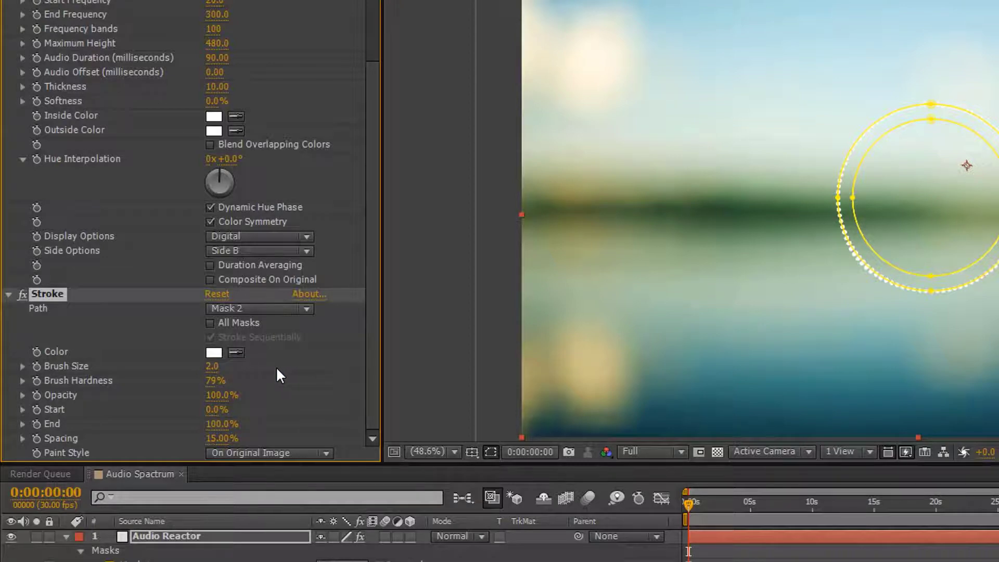
left_click(211, 365)
type("10")
key("Return")
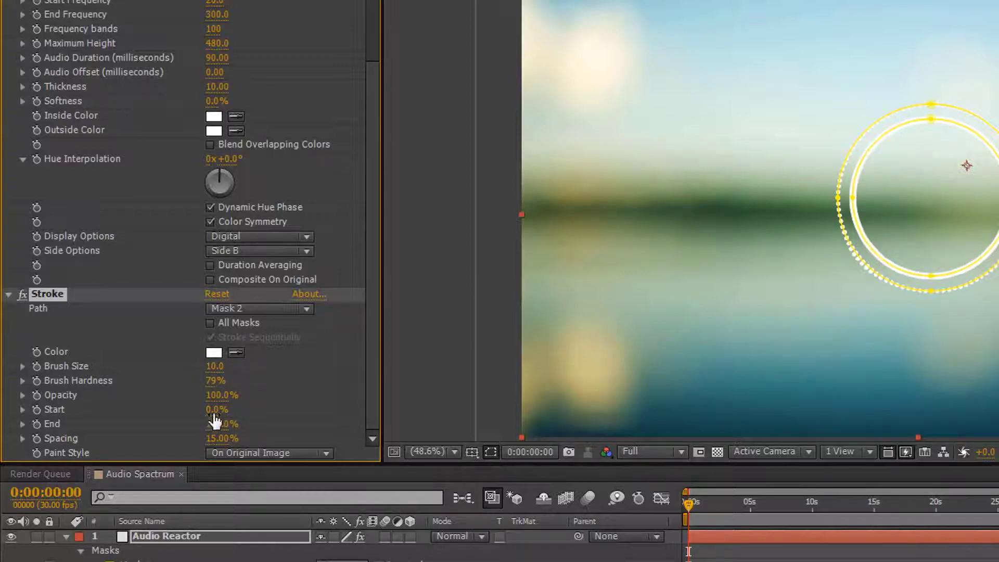
left_click(210, 382)
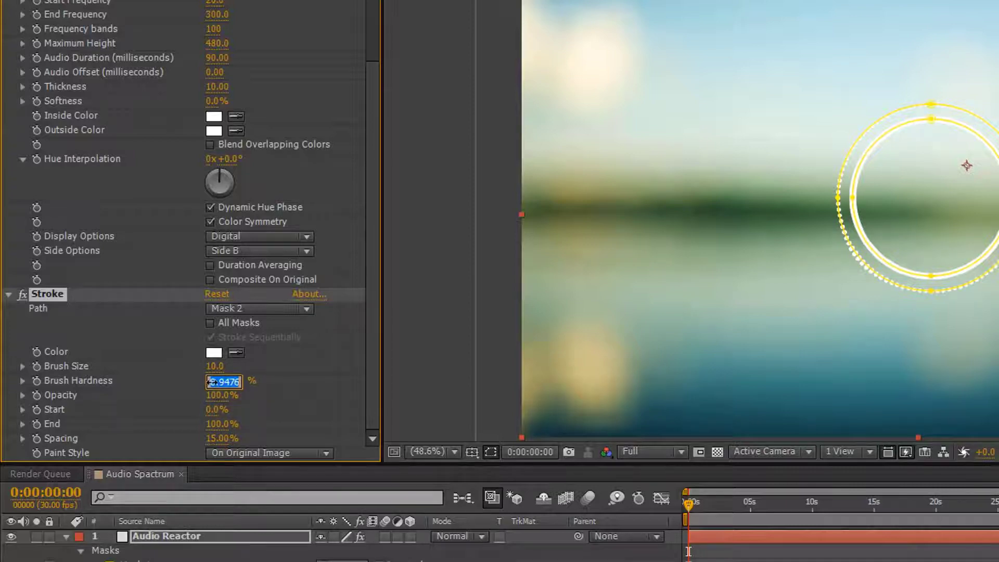
type("75")
key("Return")
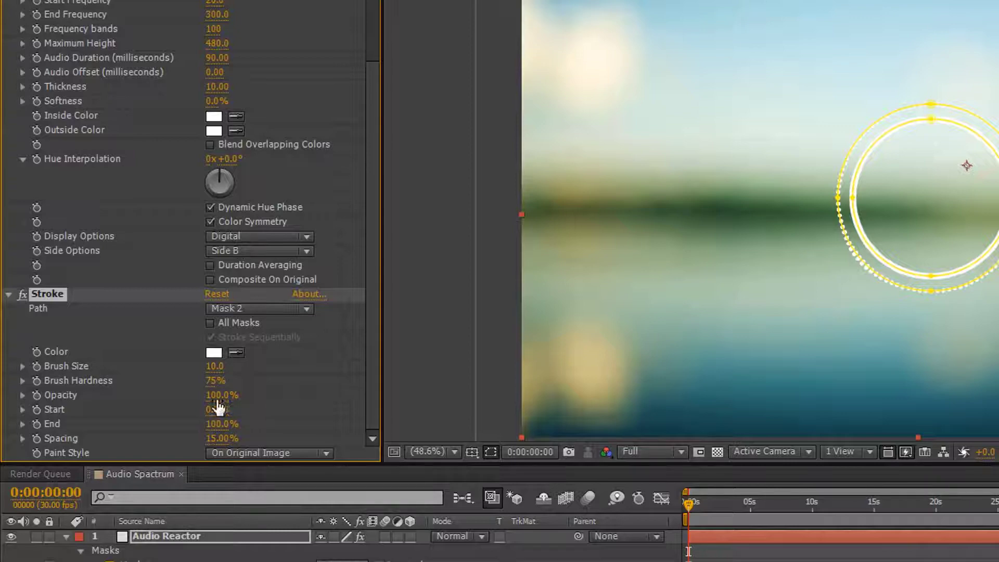
left_click(217, 438)
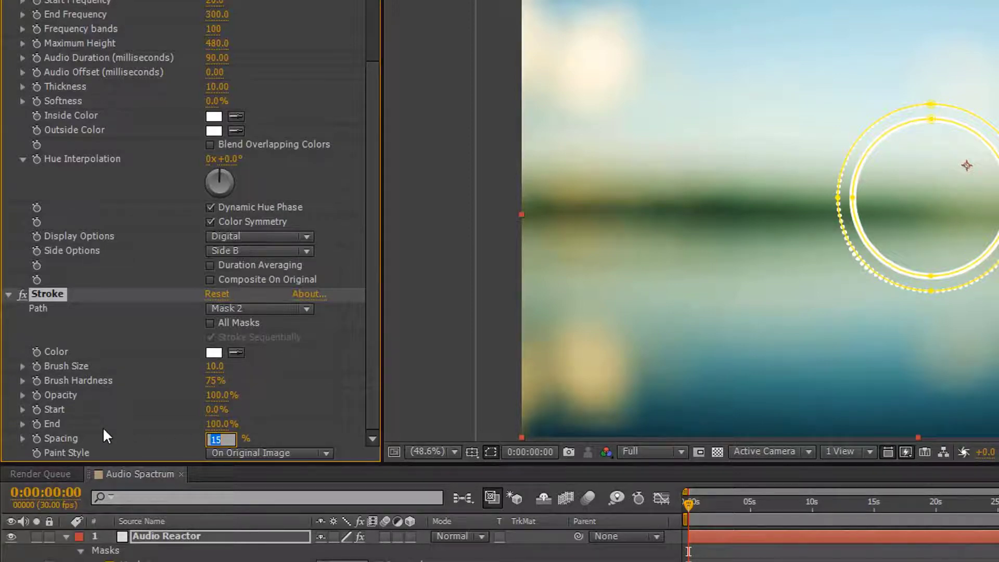
type("0")
key("Return")
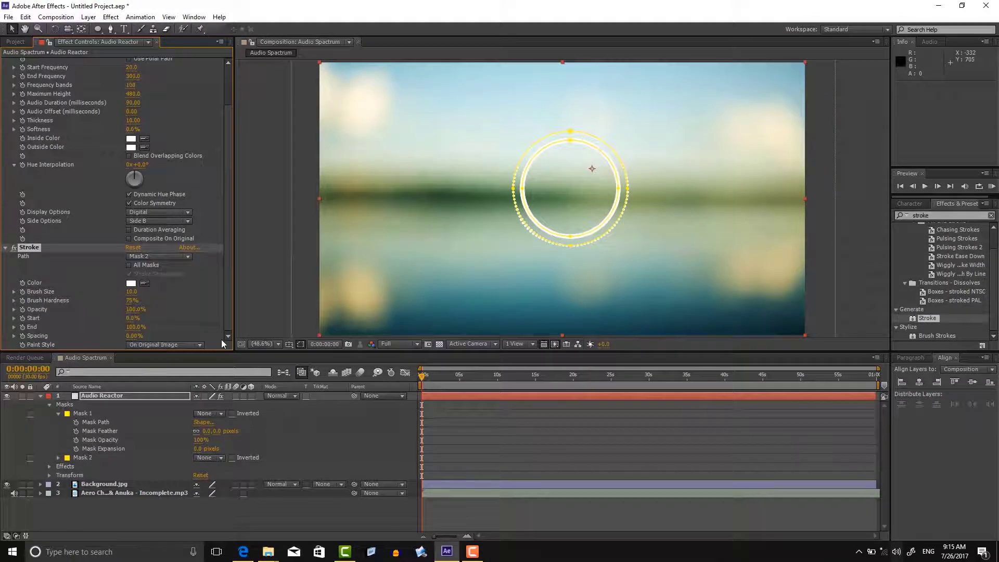
Preview the visualiser, then keyframe Stroke Start at 100% on the first frame
left_click(221, 339)
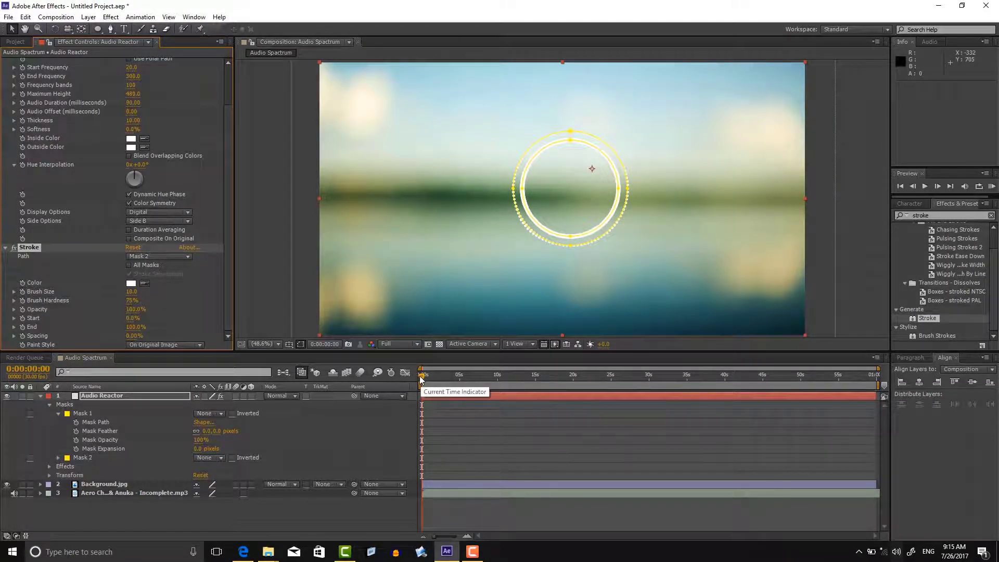
left_click_drag(422, 380, 806, 391)
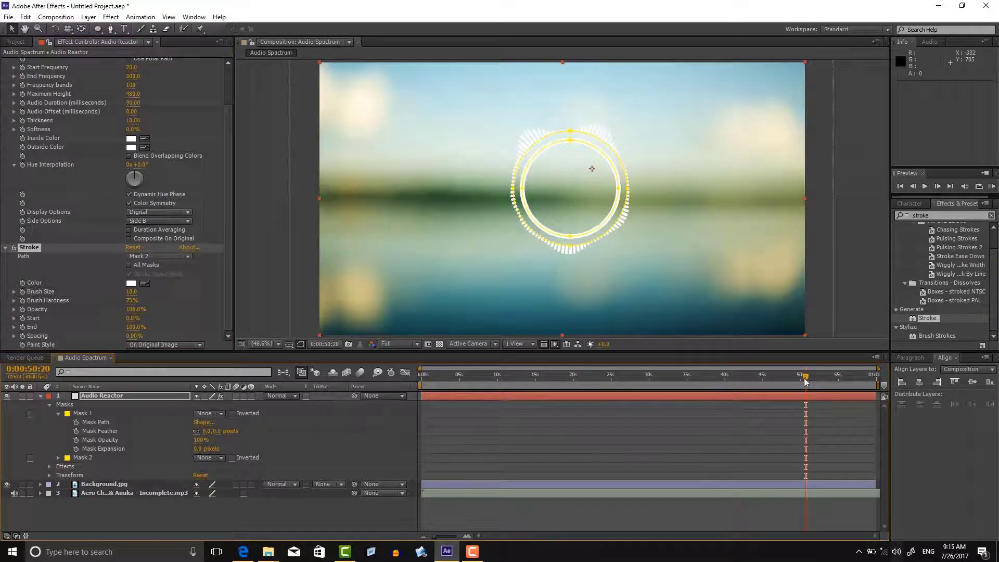
mouse_move(806, 380)
left_mouse_down()
mouse_move(442, 382)
mouse_move(421, 402)
left_mouse_up()
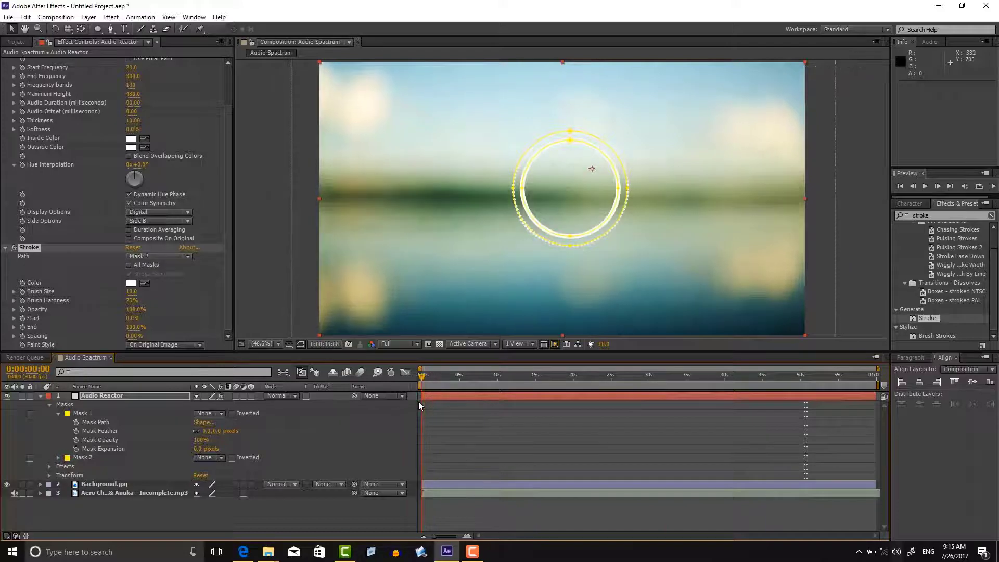
left_click(131, 319)
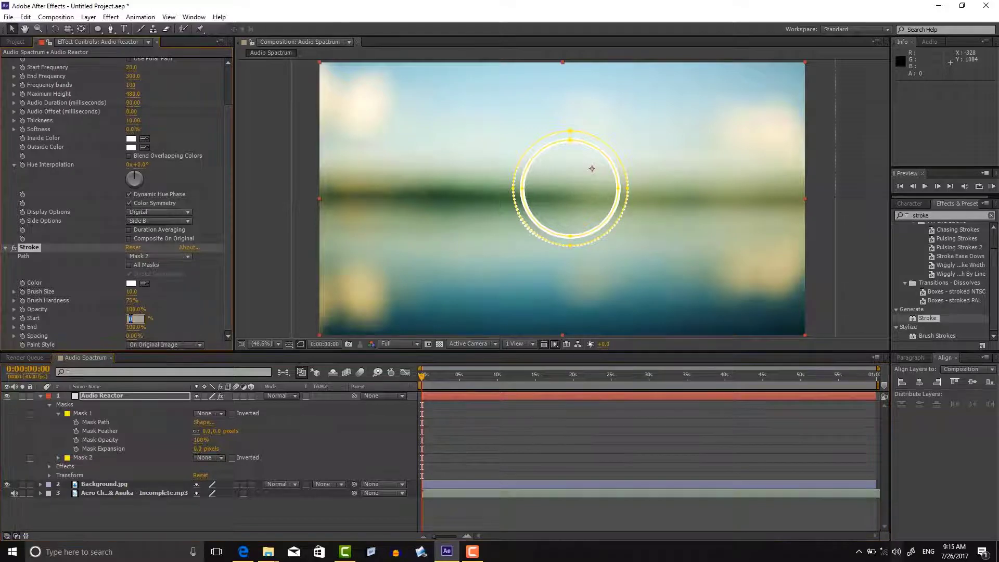
type("00")
key("Return")
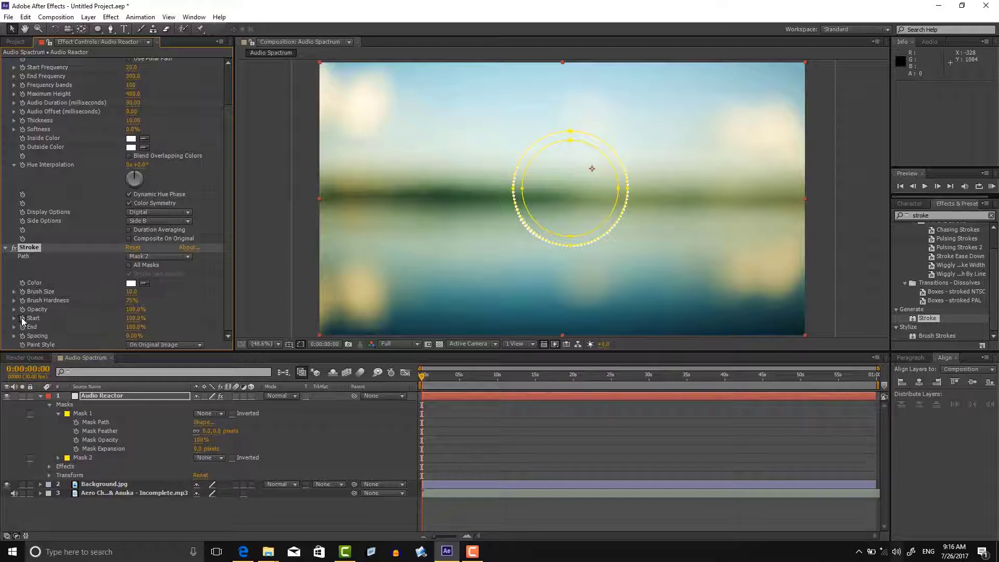
left_click(25, 319)
Add a Stroke Start keyframe of 0% at the last frame
left_click_drag(421, 378, 736, 380)
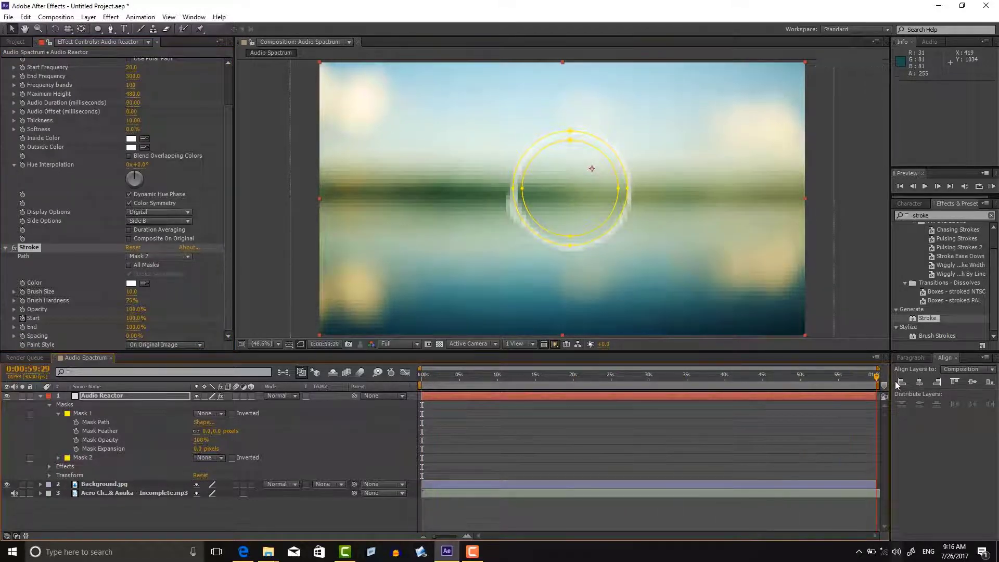
left_click_drag(737, 379, 867, 383)
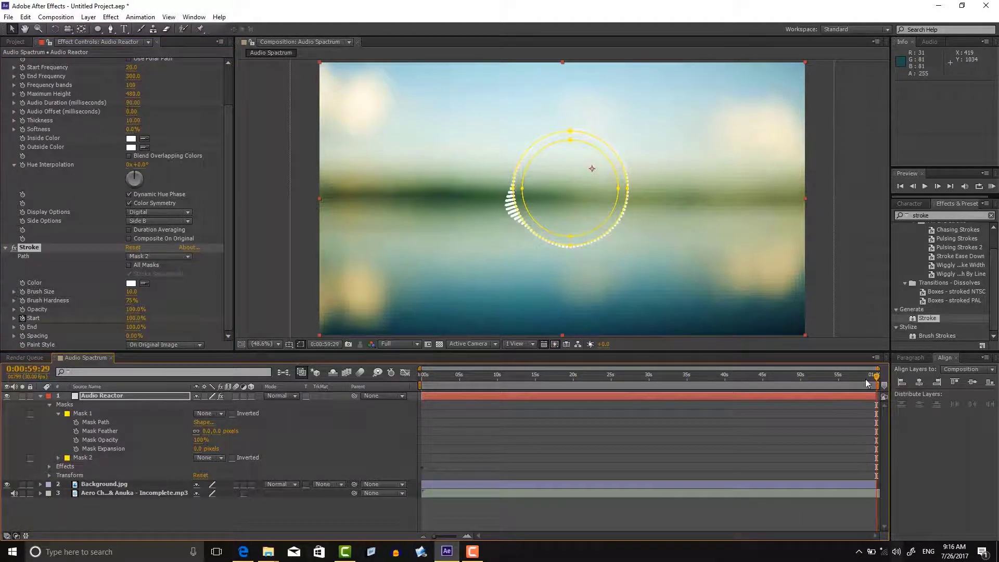
left_click(133, 318)
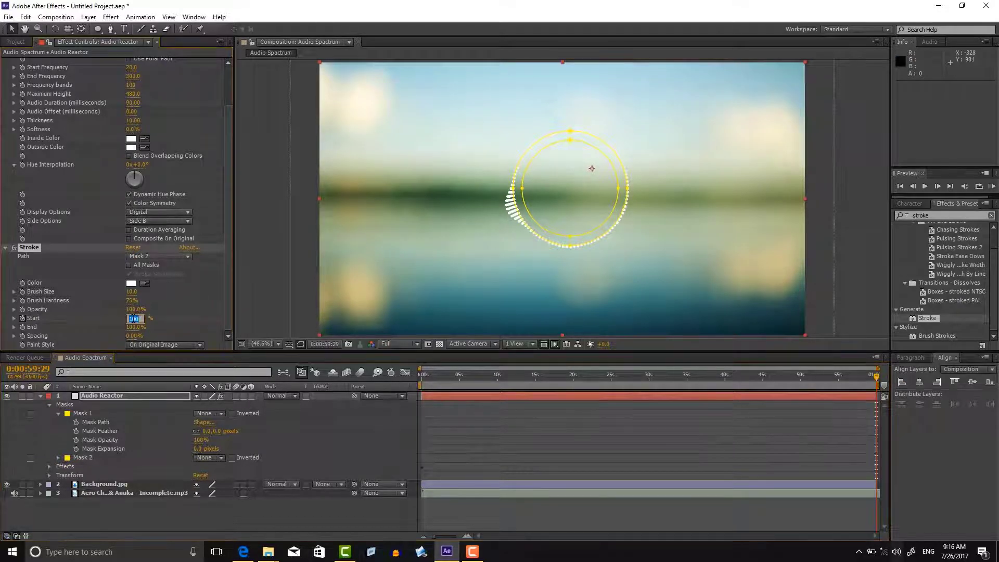
type("0")
key("Return")
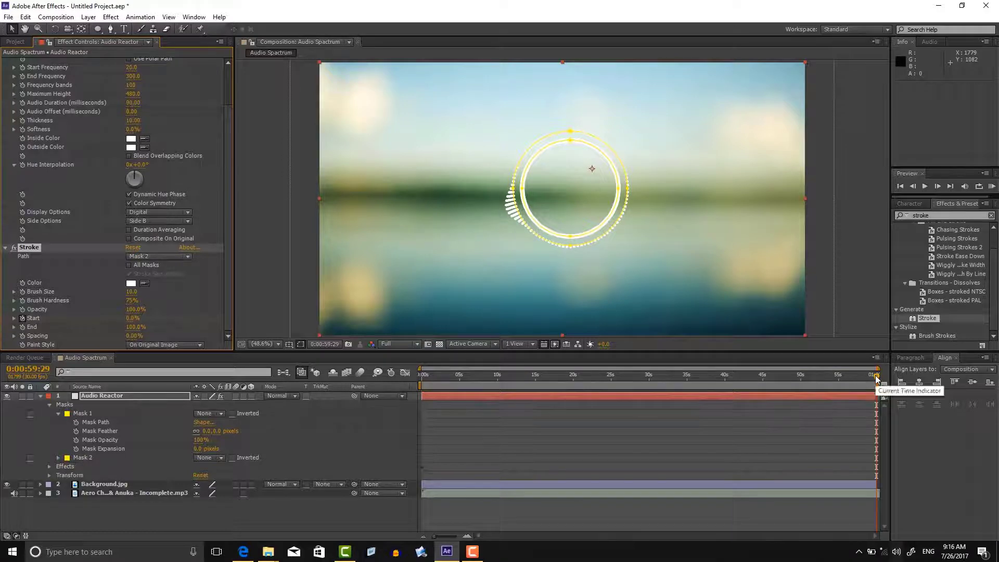
left_click_drag(875, 380, 421, 395)
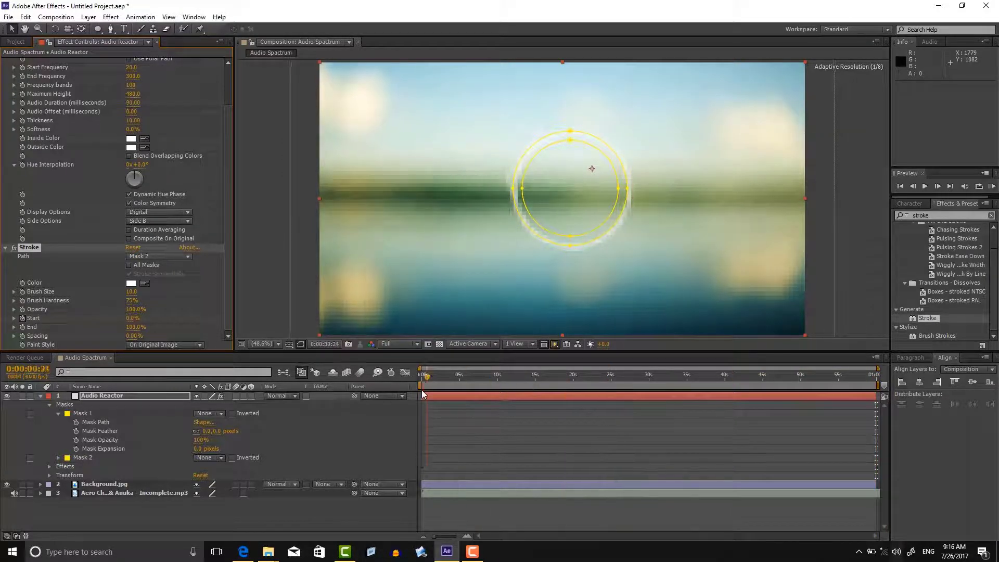
mouse_move(423, 394)
left_mouse_down()
mouse_move(432, 379)
mouse_move(616, 382)
mouse_move(880, 445)
left_mouse_up()
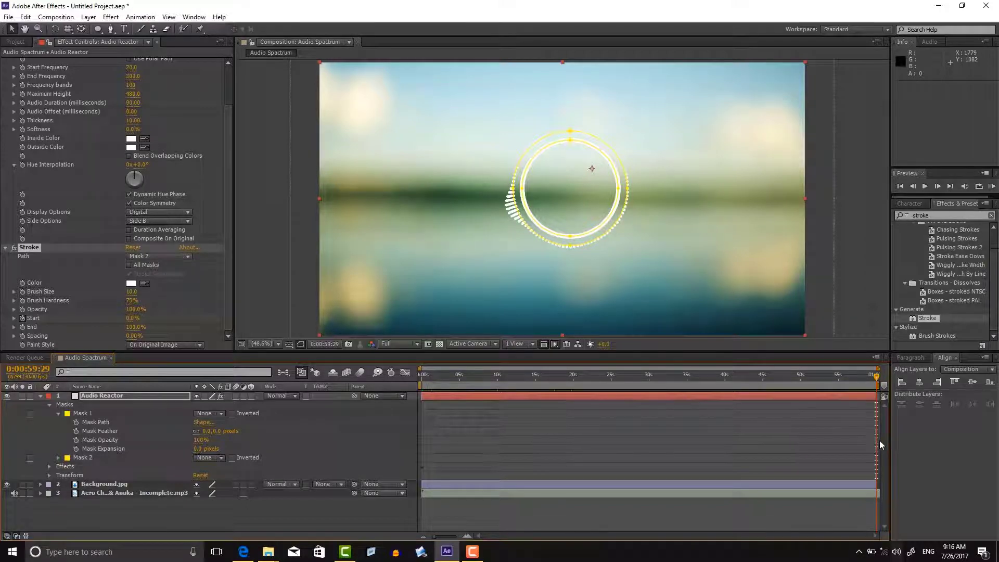
Duplicate Mask 2 into a new Mask 3
left_click(82, 456)
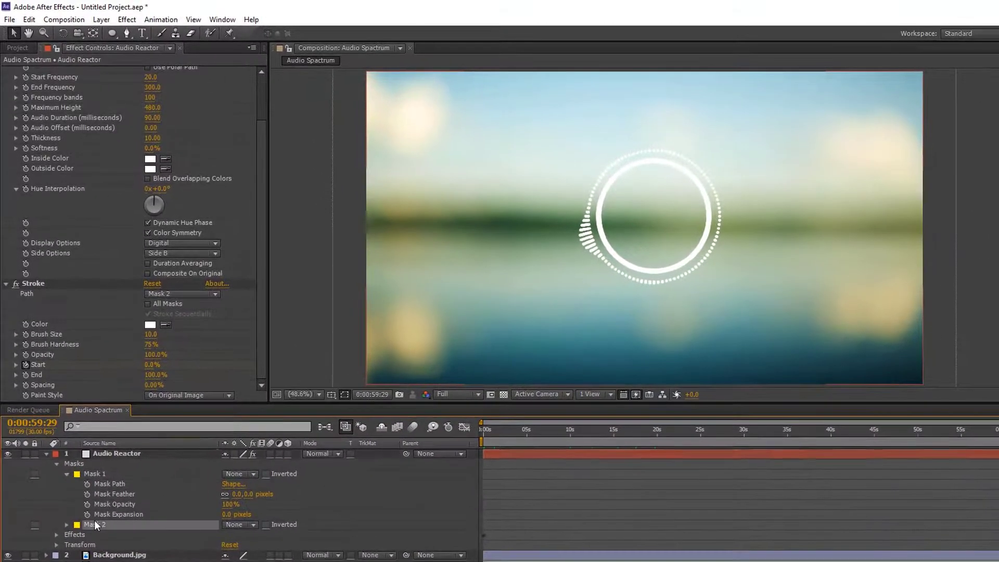
left_click(94, 520)
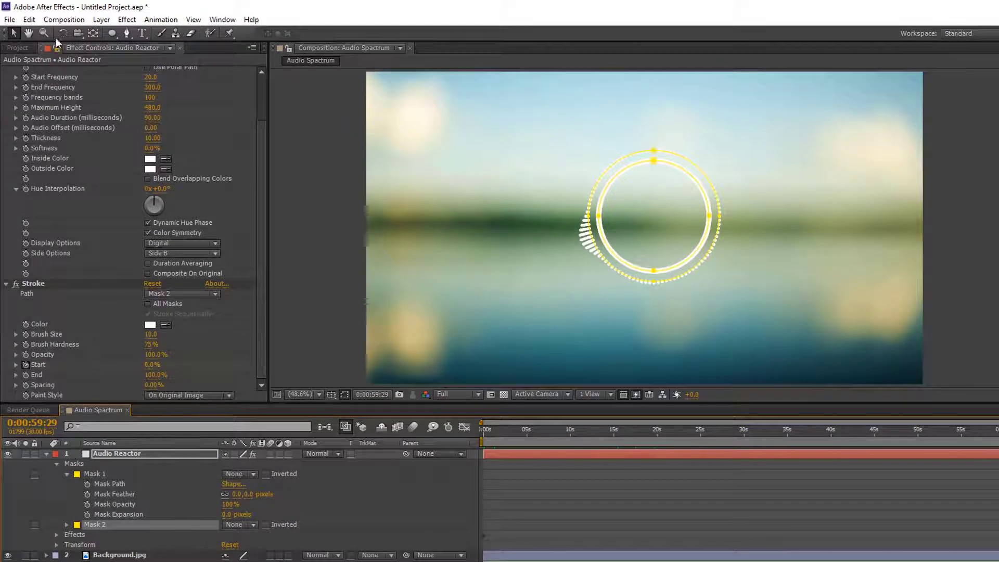
left_click(29, 19)
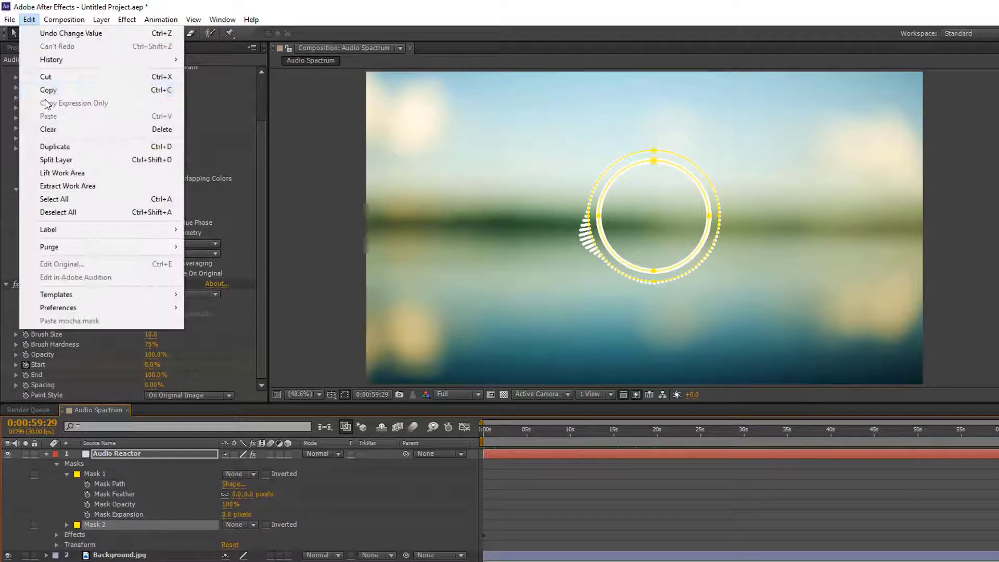
left_click(57, 147)
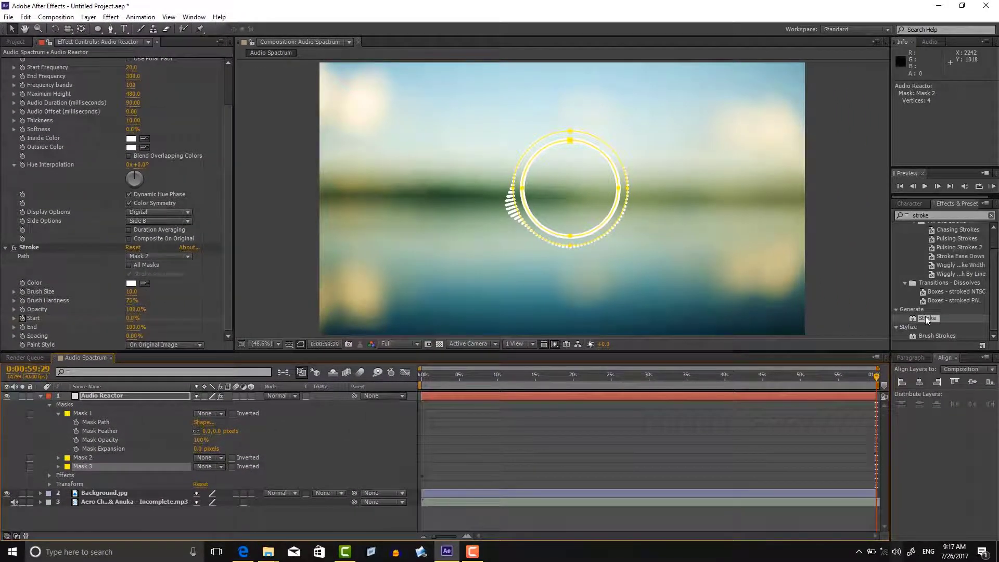
Add a second Stroke to Audio Reactor following Mask 3, and select Mask 3
left_click_drag(918, 322, 119, 396)
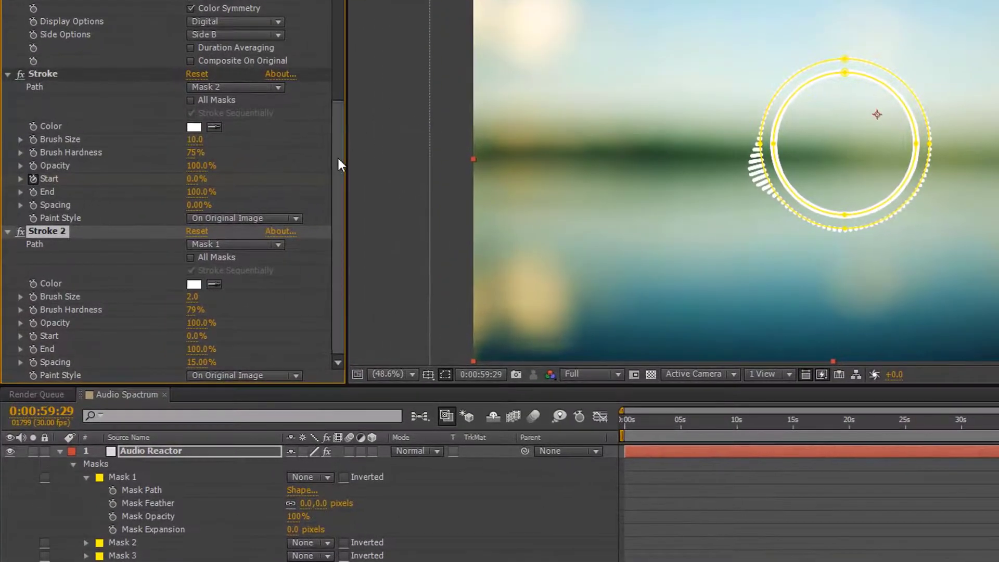
left_click(241, 245)
left_click(237, 318)
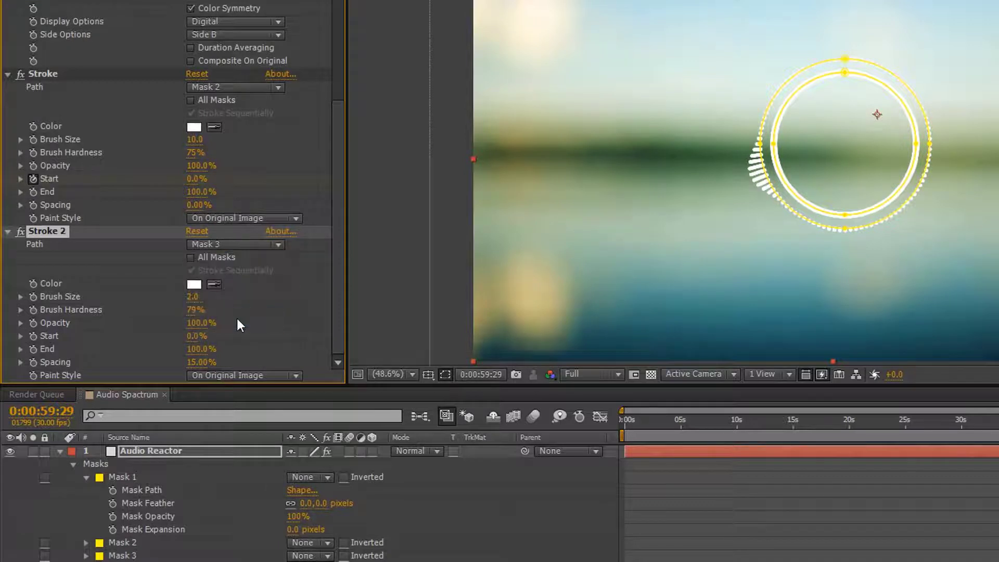
left_click(135, 556)
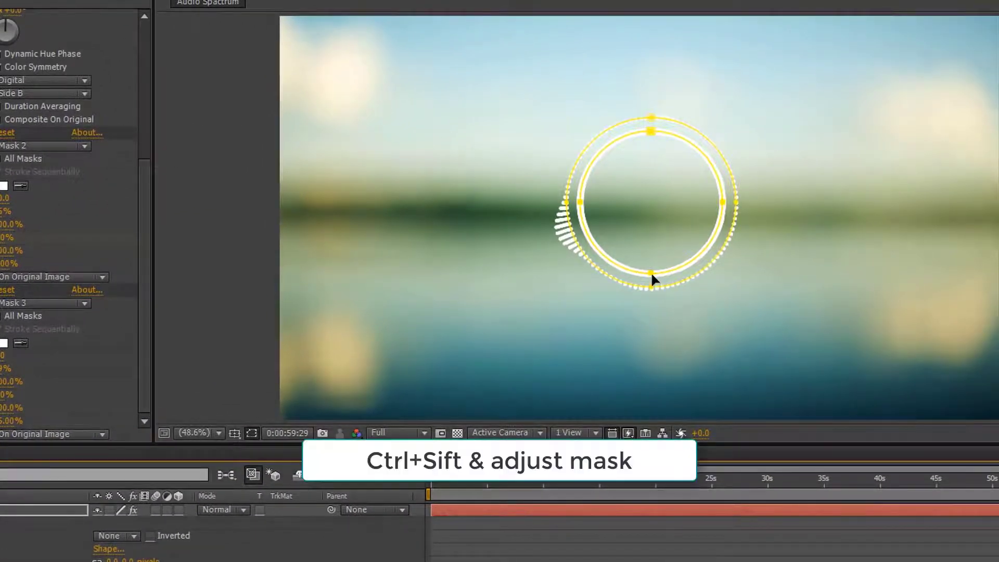
Scale Mask 3 down into a smaller circle around its centre
double_click(651, 273)
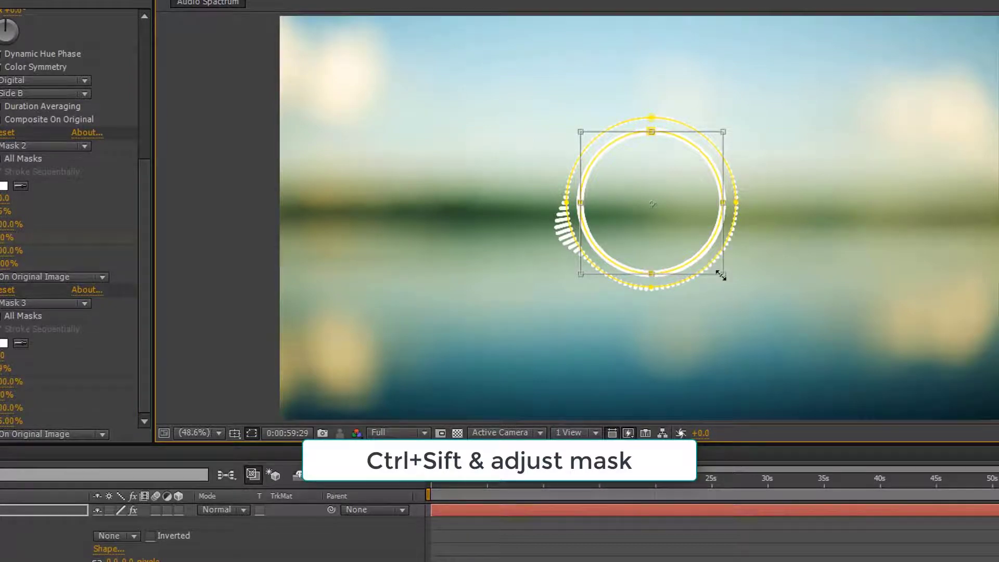
left_click_drag(720, 274, 708, 262)
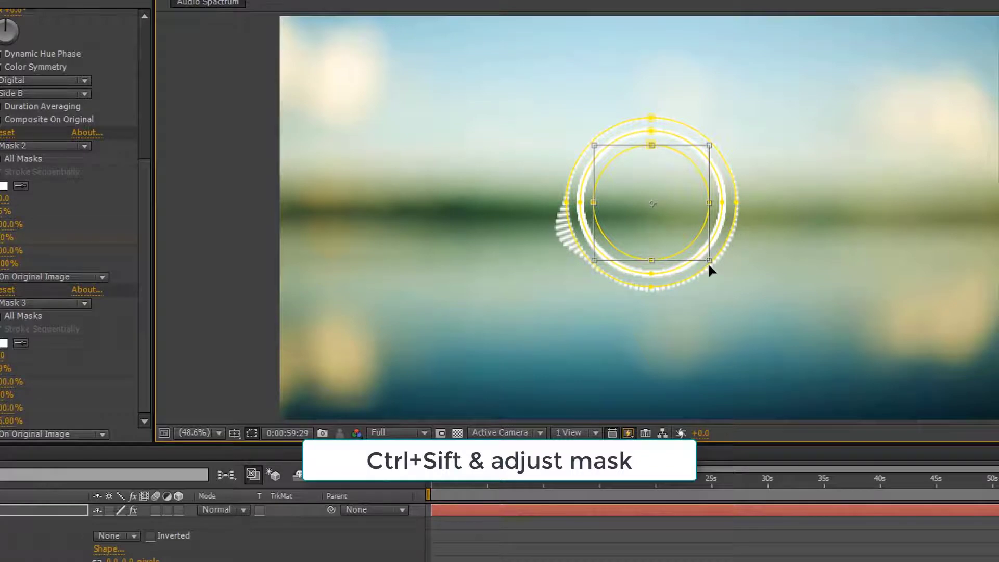
left_click_drag(707, 263, 711, 262)
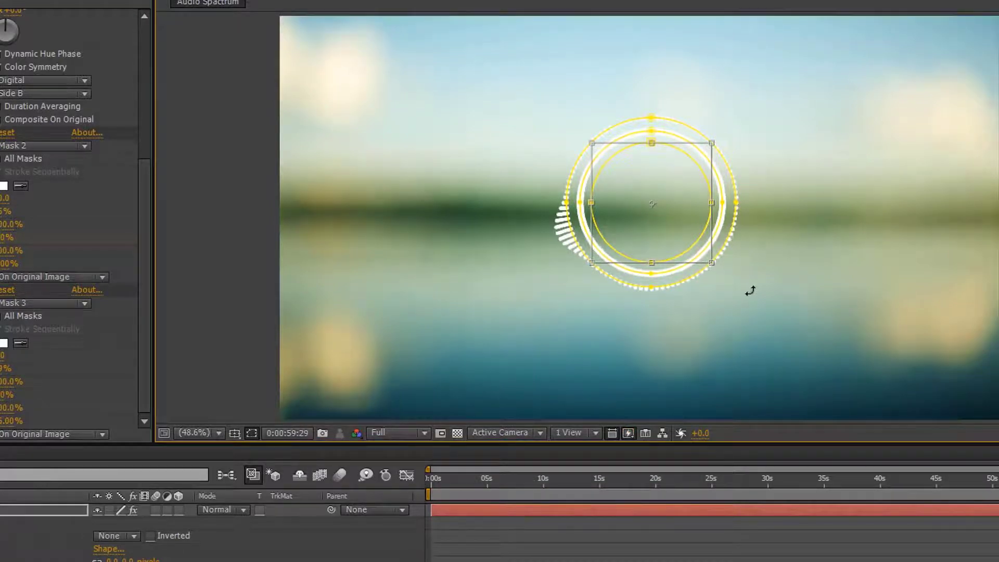
key("Return")
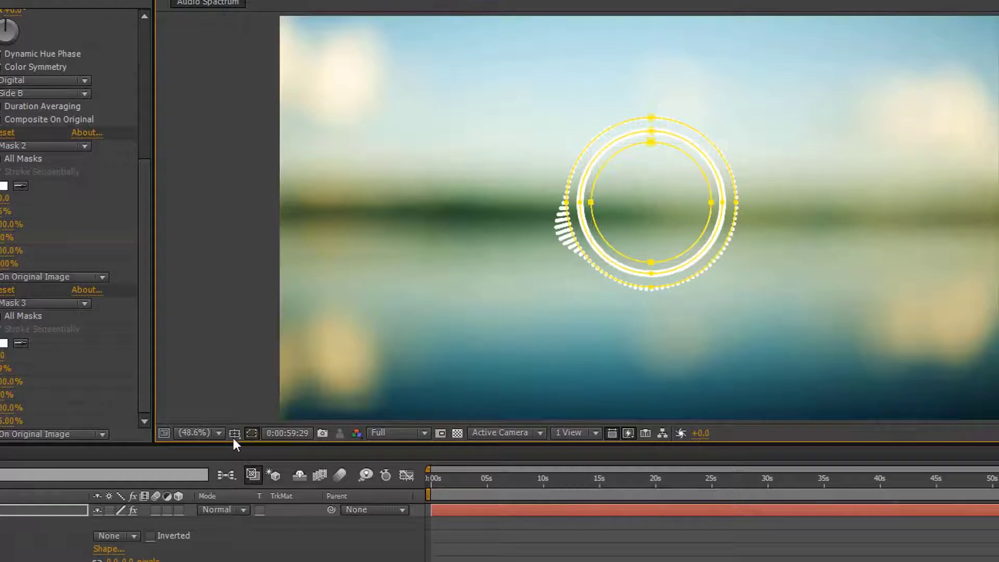
Hide the mask outlines and scrub to preview the spectrum around 19 seconds
left_click(251, 432)
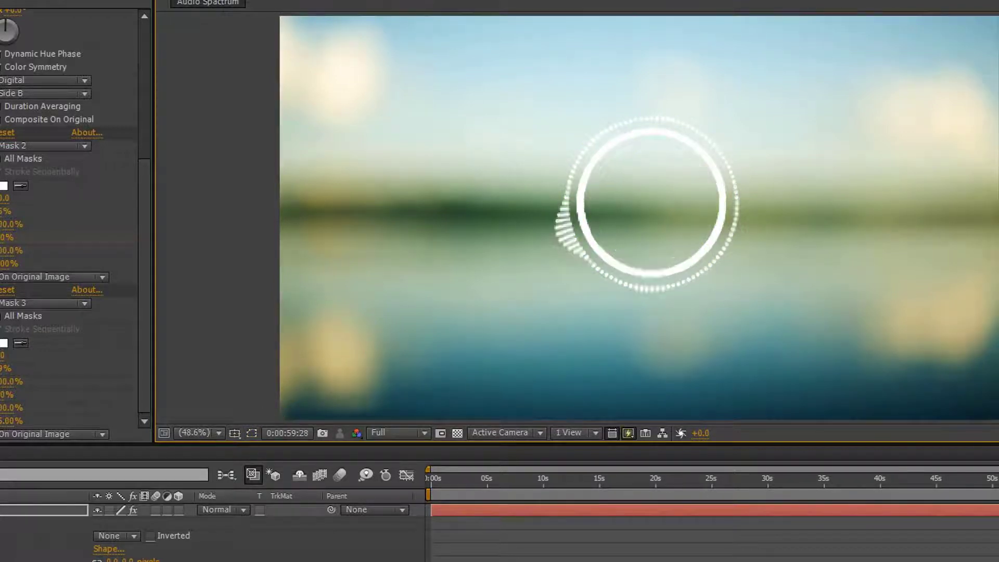
left_click_drag(839, 479, 527, 482)
mouse_move(794, 483)
left_mouse_down()
mouse_move(951, 483)
mouse_move(711, 507)
mouse_move(670, 522)
left_mouse_up()
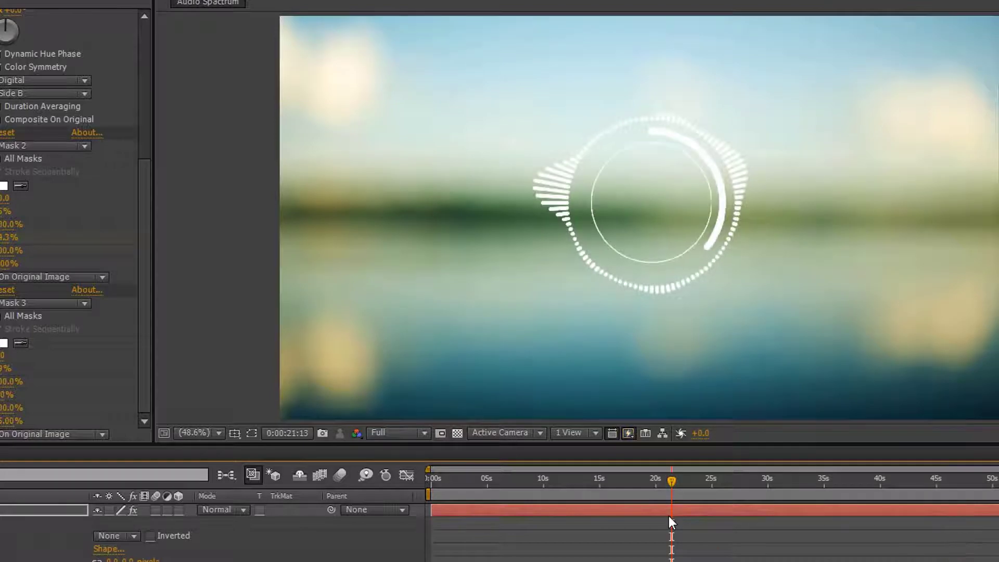
left_click_drag(667, 478, 583, 491)
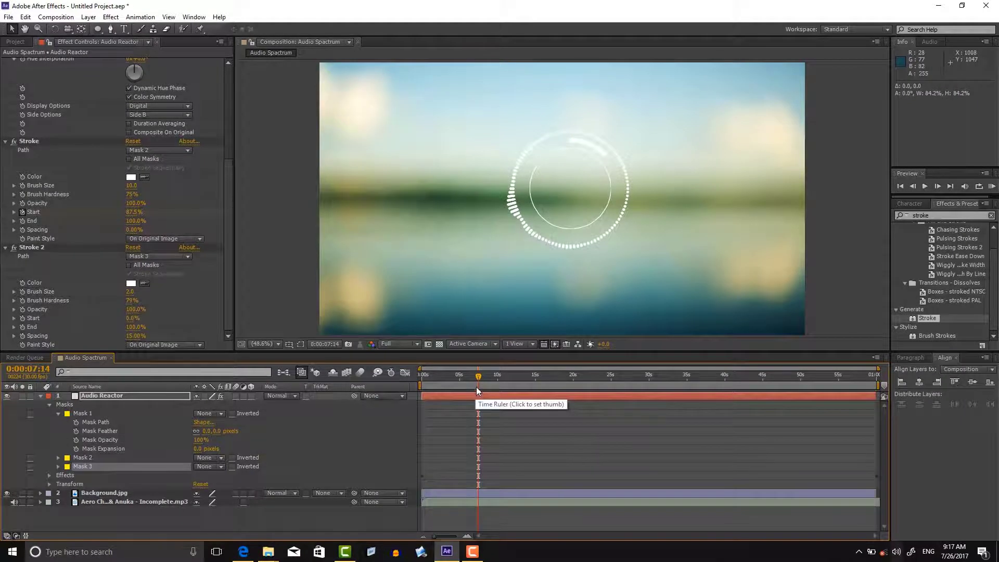
Show the mask outlines and enlarge Mask 2 and Mask 3 slightly
left_click_drag(488, 377, 588, 377)
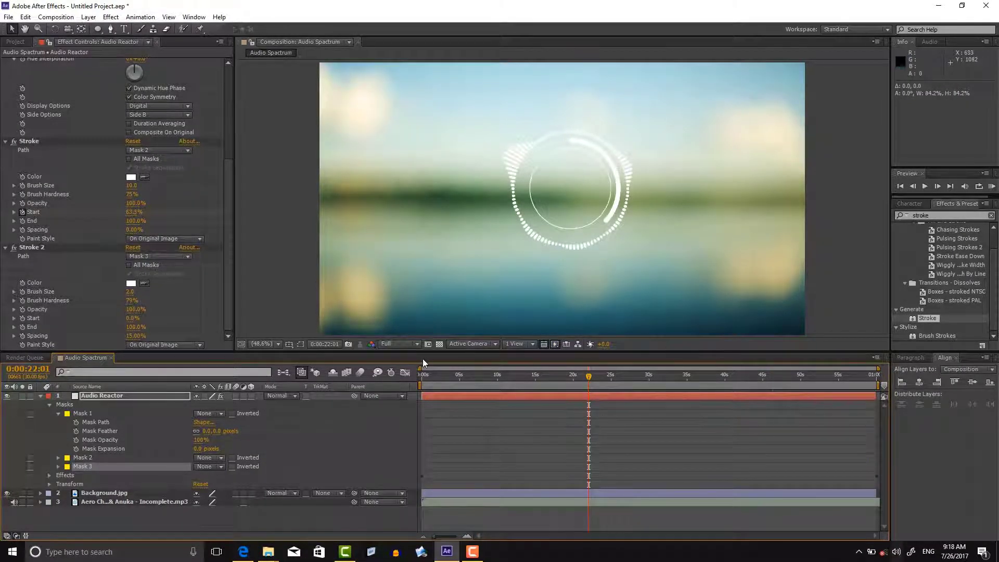
left_click(301, 343)
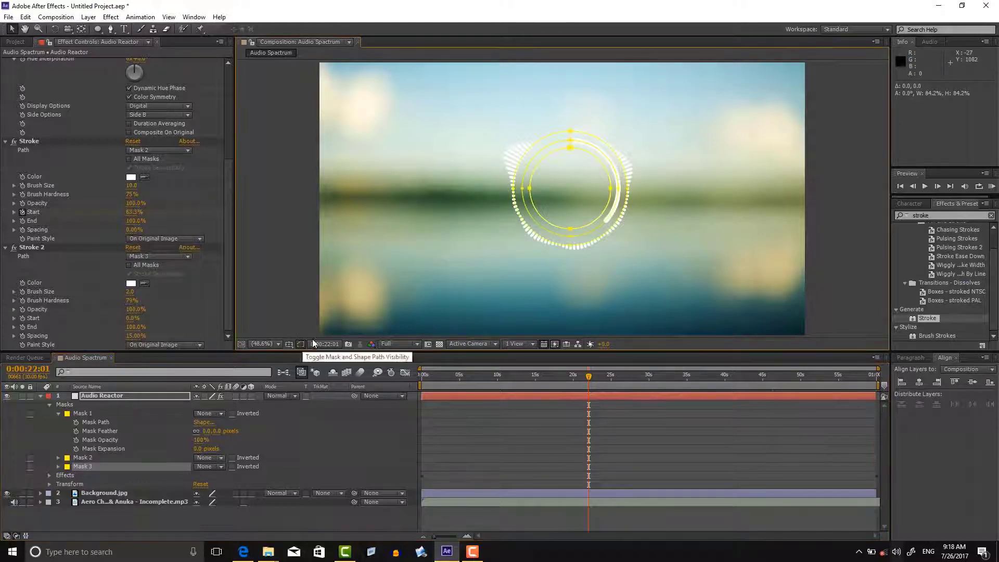
double_click(571, 241)
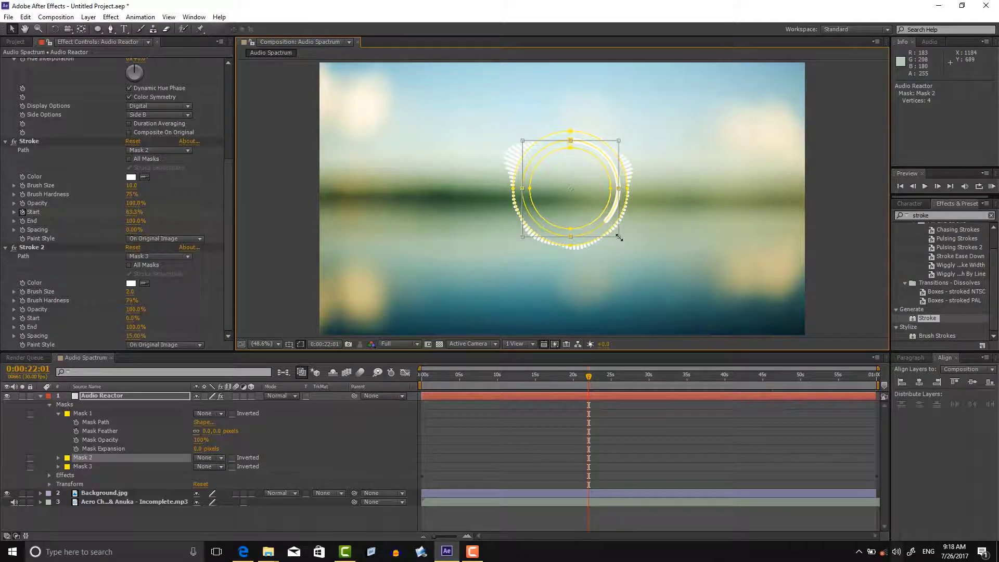
left_click_drag(618, 236, 622, 243)
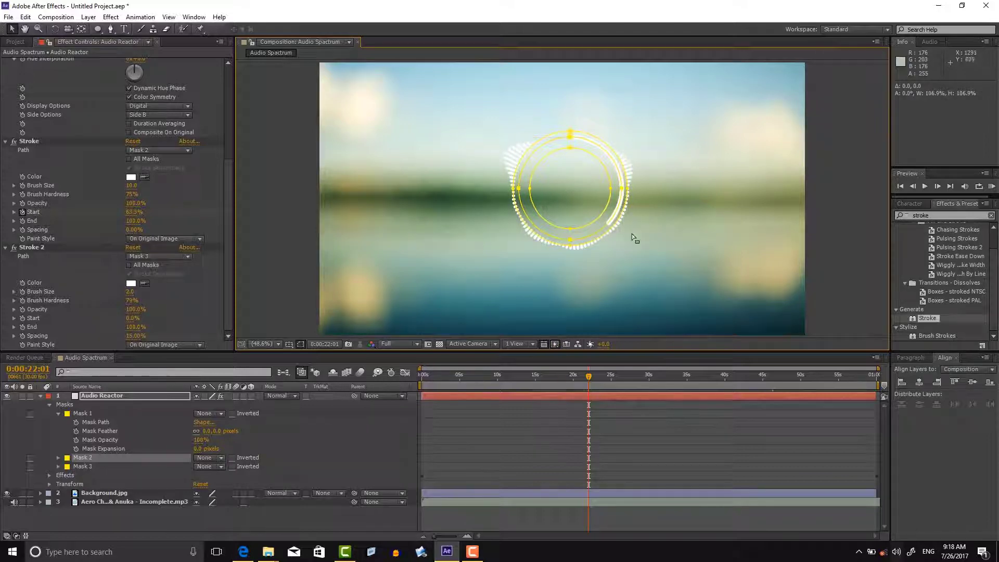
left_click(579, 230)
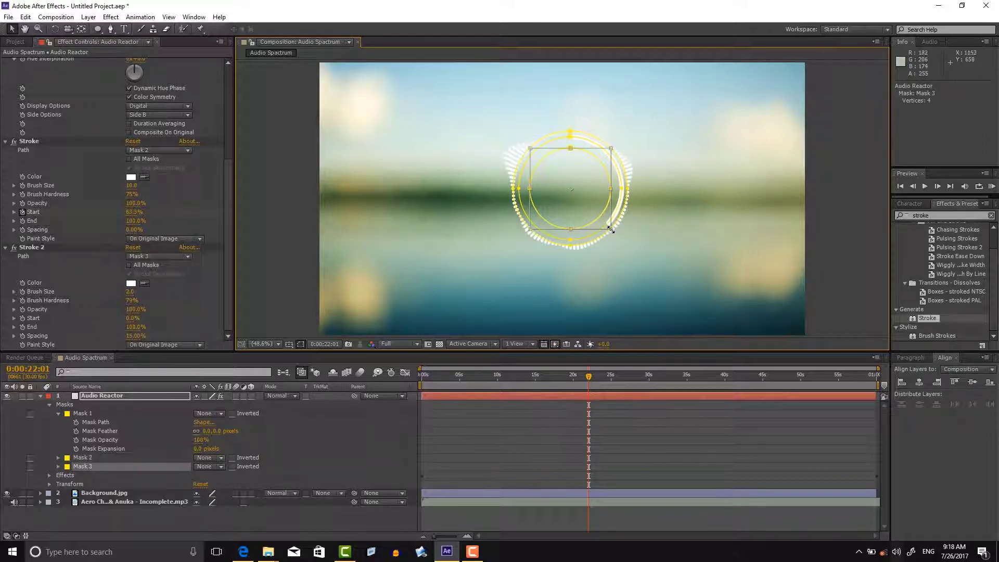
left_click_drag(609, 230, 620, 237)
key("Return")
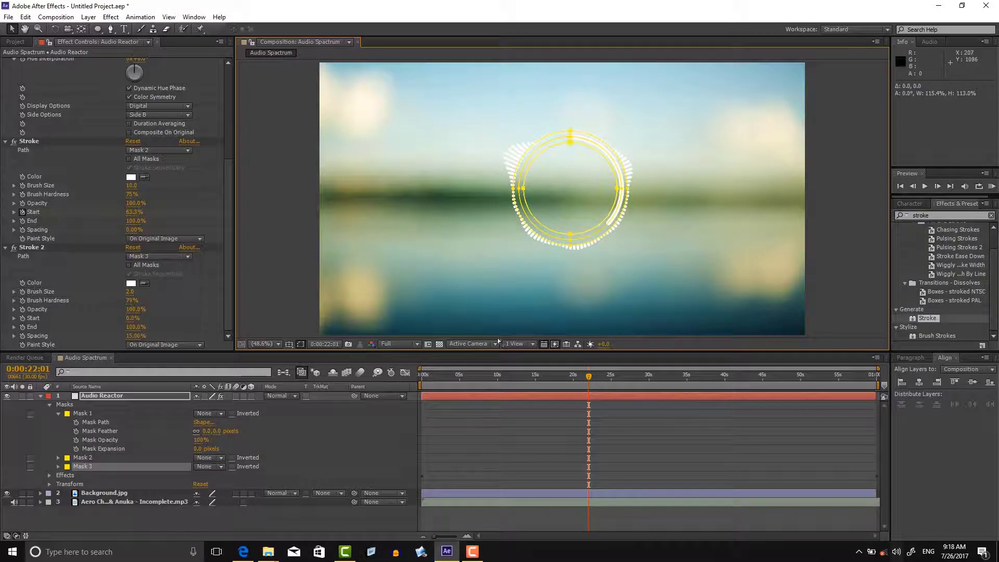
Hide the mask outlines and scrub the timeline to check the rings draw on
left_click(301, 344)
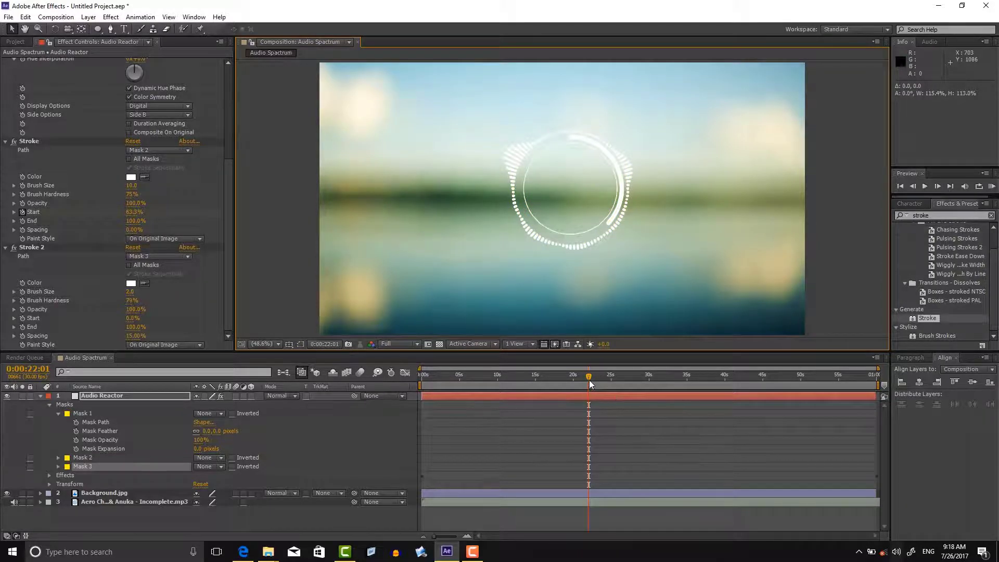
left_click_drag(591, 379, 463, 381)
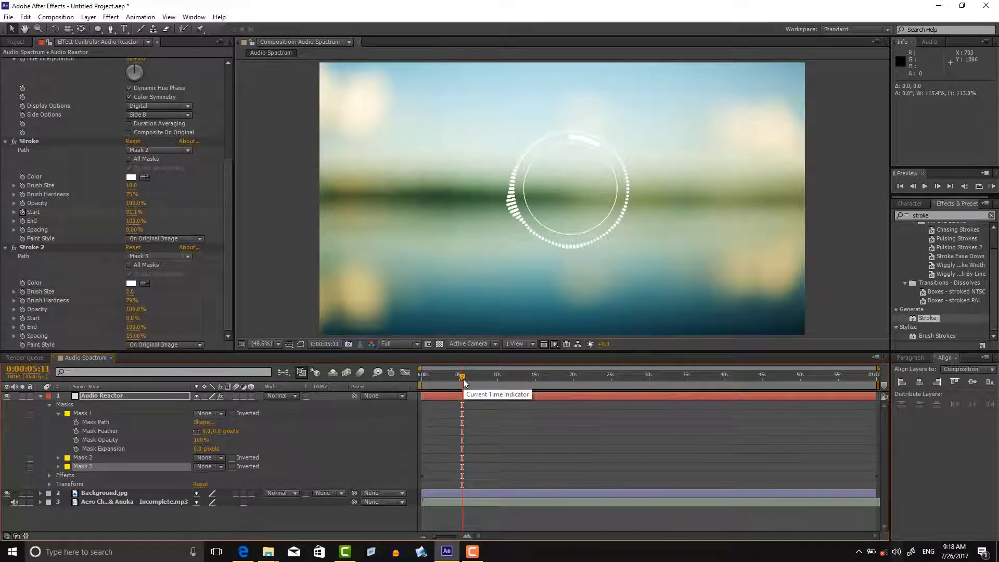
left_click_drag(464, 381, 847, 390)
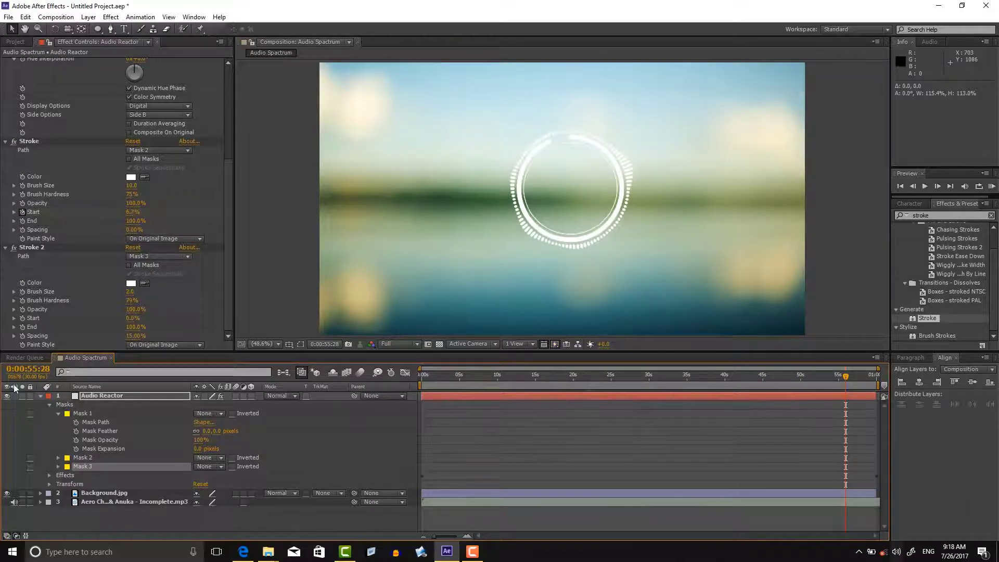
mouse_move(847, 374)
left_mouse_down()
mouse_move(521, 376)
mouse_move(424, 395)
left_mouse_up()
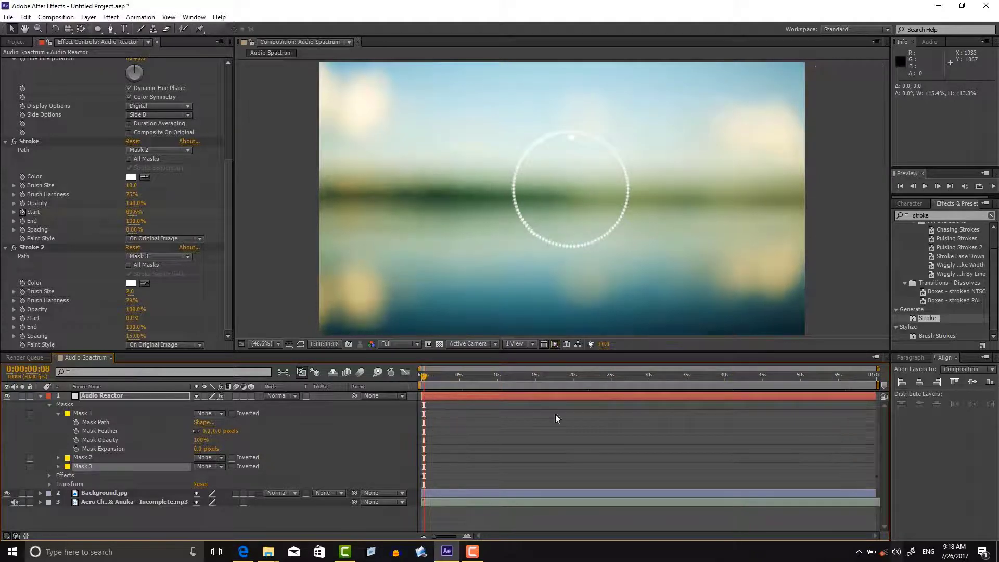
Collapse Audio Reactor, add a new text layer, and rename it 'Time'
left_click(47, 395)
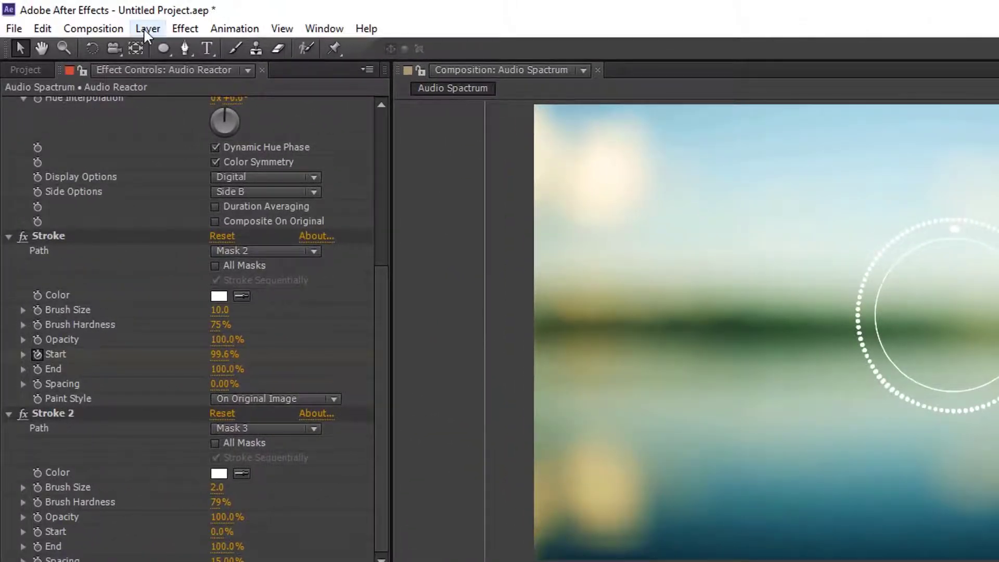
left_click(146, 29)
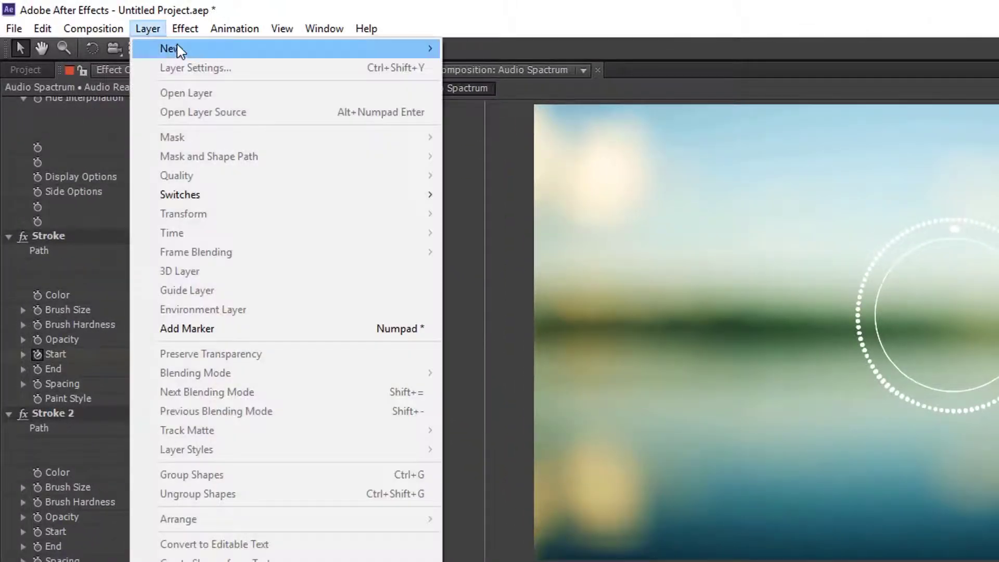
mouse_move(171, 48)
left_click(466, 50)
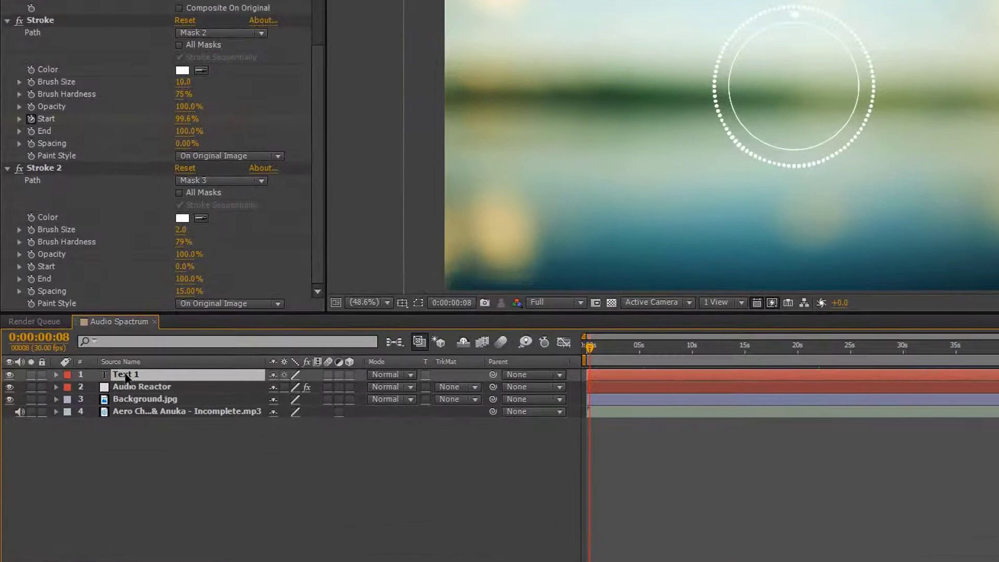
right_click(93, 394)
left_click(153, 364)
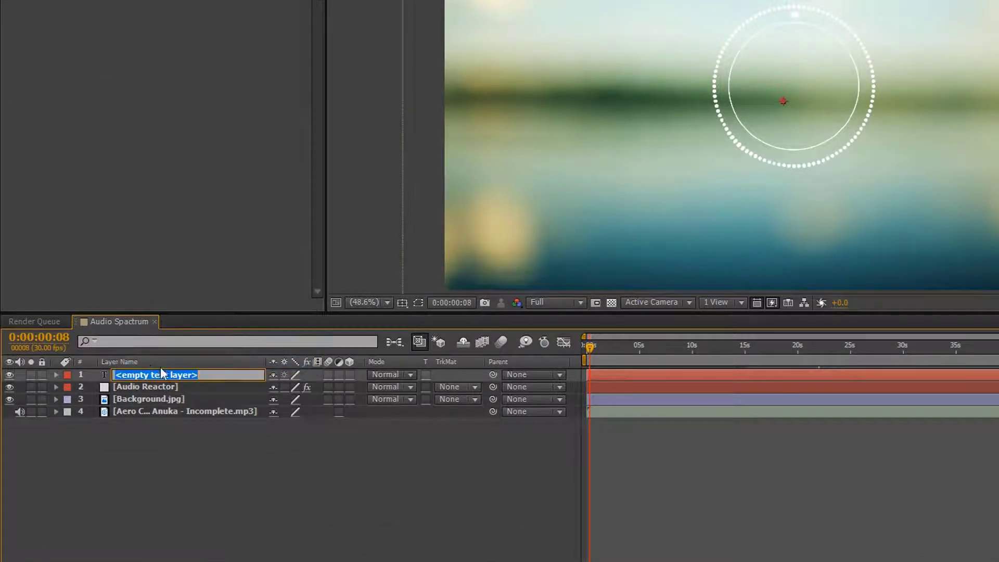
type("T")
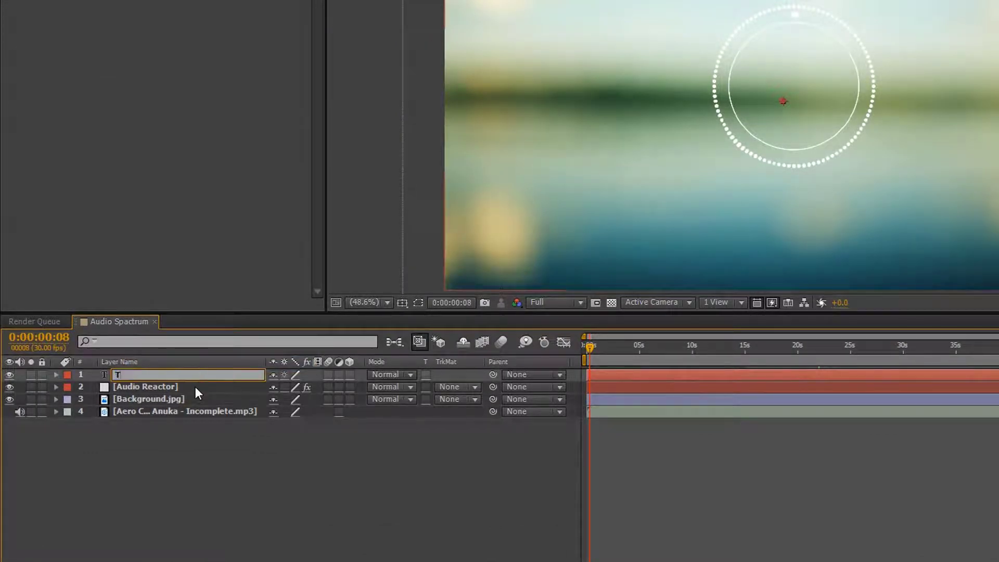
type("ime")
left_click(181, 484)
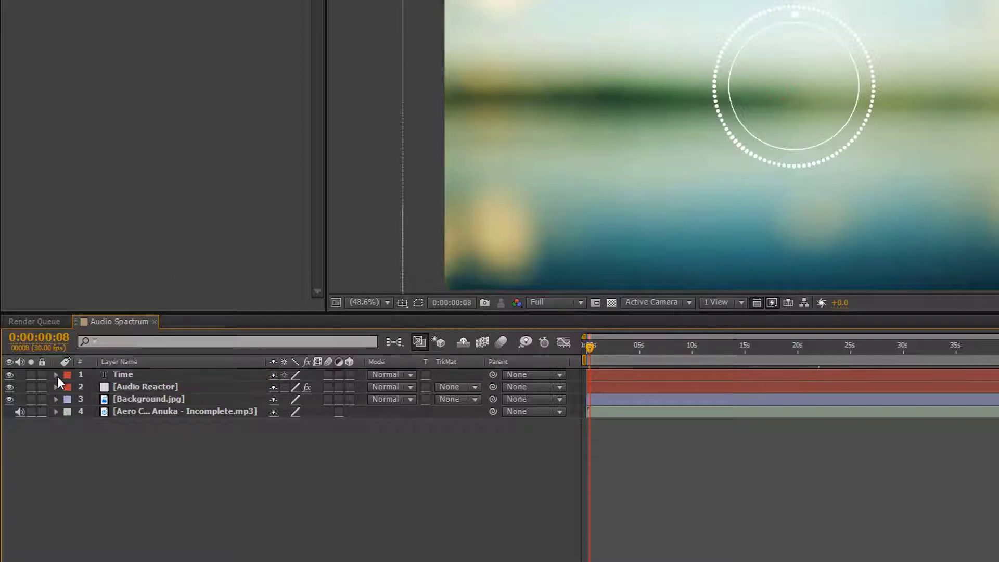
Expand the Time layer's Text properties and add an expression to Source Text
left_click(57, 375)
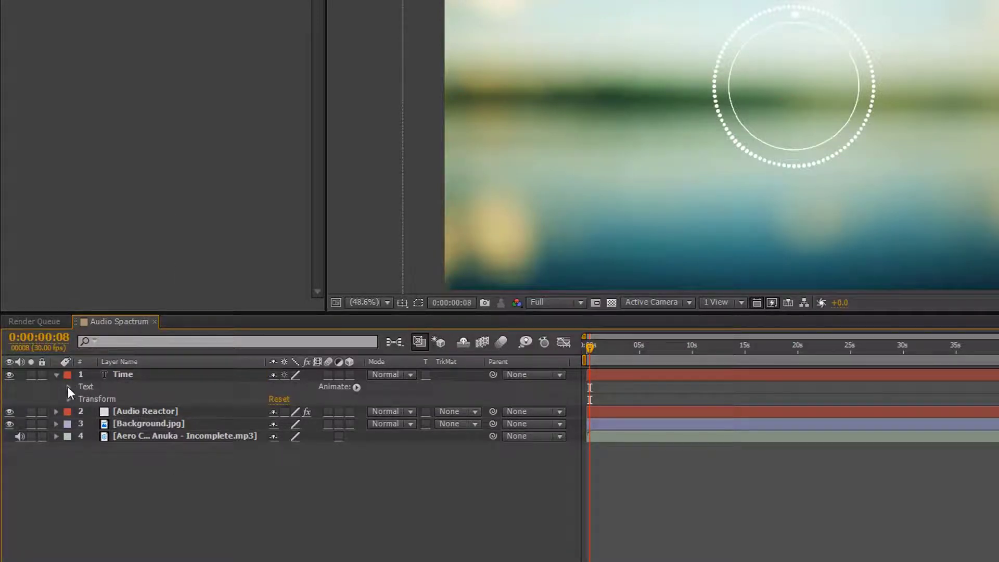
left_click(68, 387)
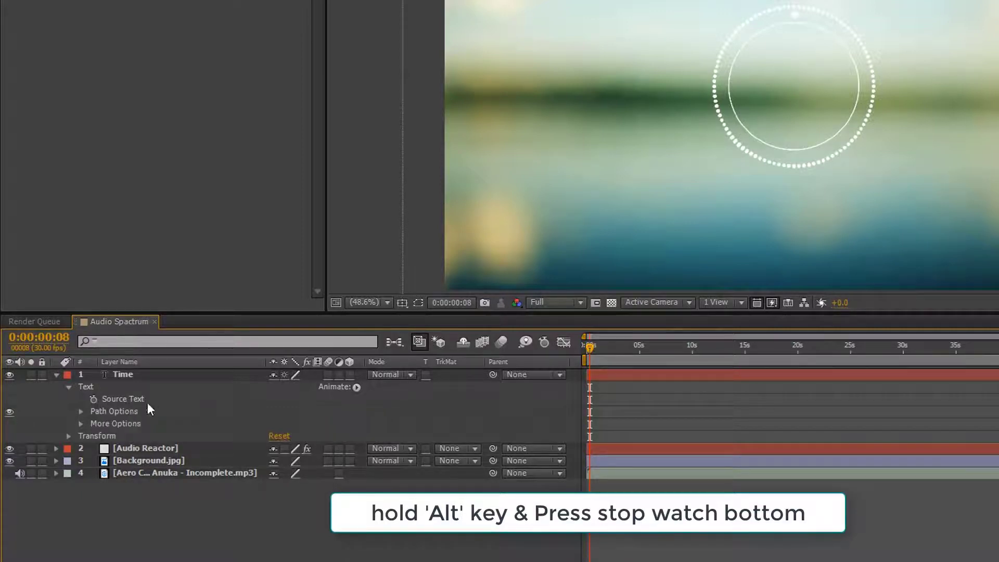
left_click(94, 398, "alt")
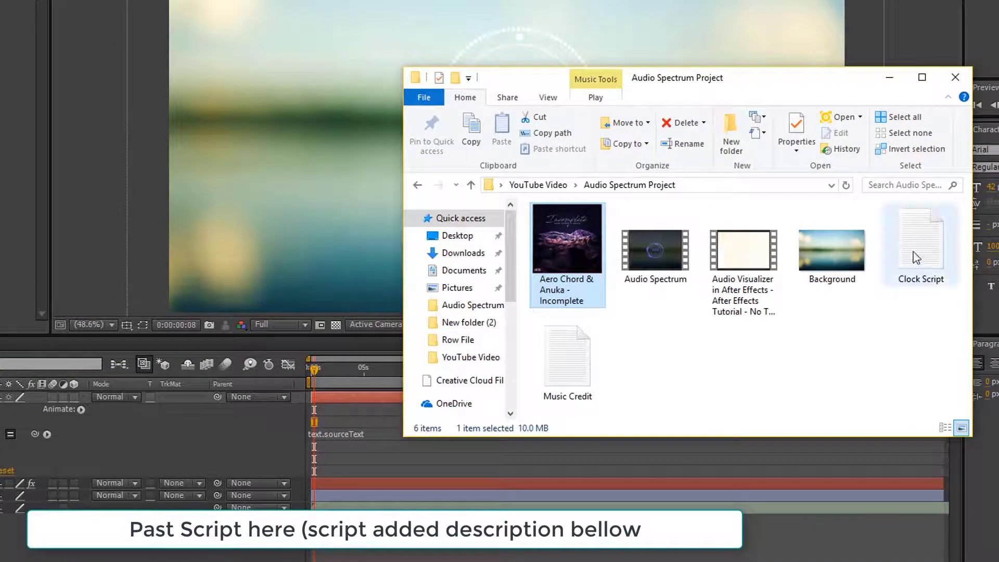
Open Clock Script in Notepad, copy its entire text, and minimize Notepad
left_click(914, 257)
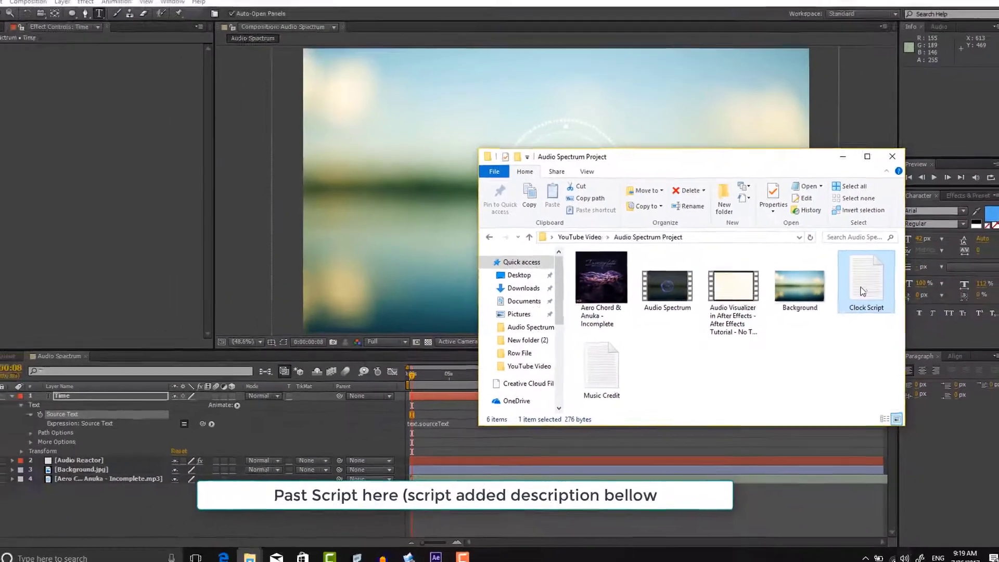
double_click(915, 258)
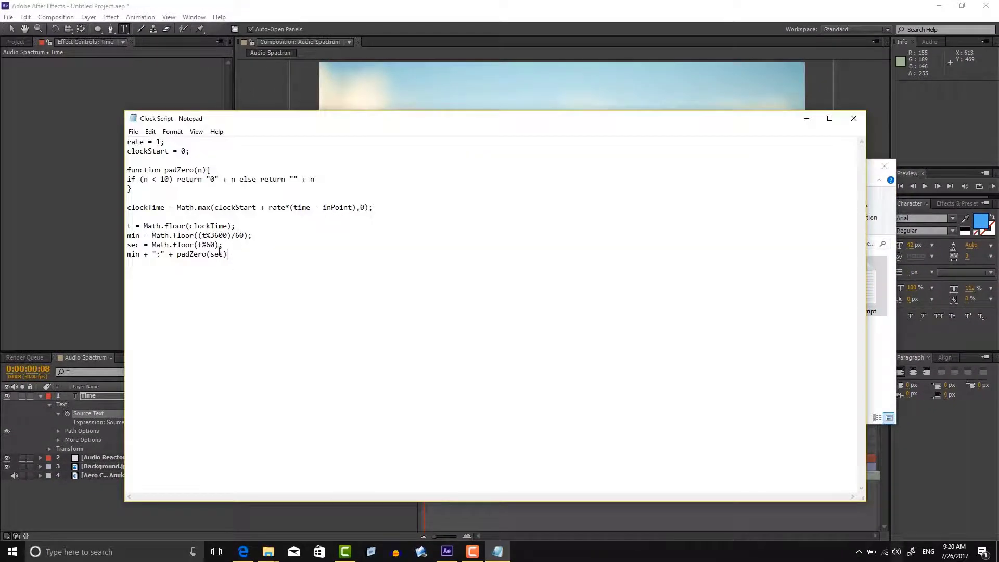
left_click_drag(233, 257, 136, 145)
right_click(136, 144)
left_click(160, 179)
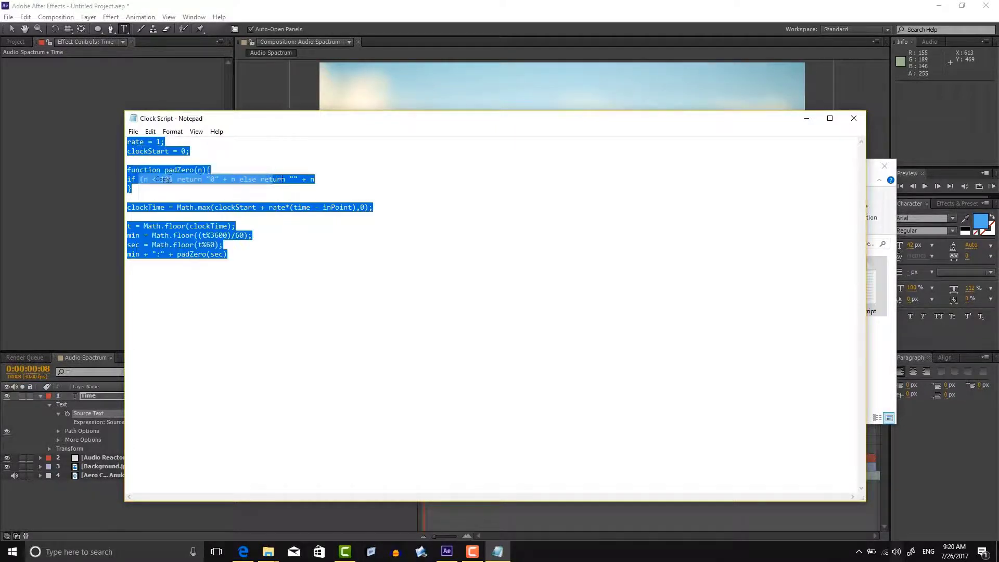
left_click(807, 119)
Minimize Explorer, paste the clock script into the Source Text expression, and select the Time layer
left_click(833, 164)
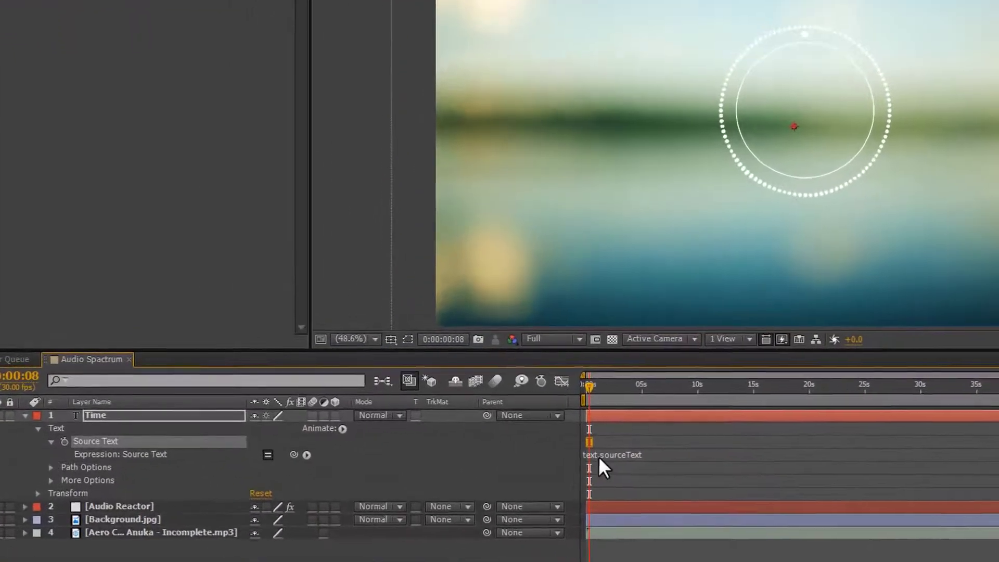
left_click(430, 422)
key("ctrl+v")
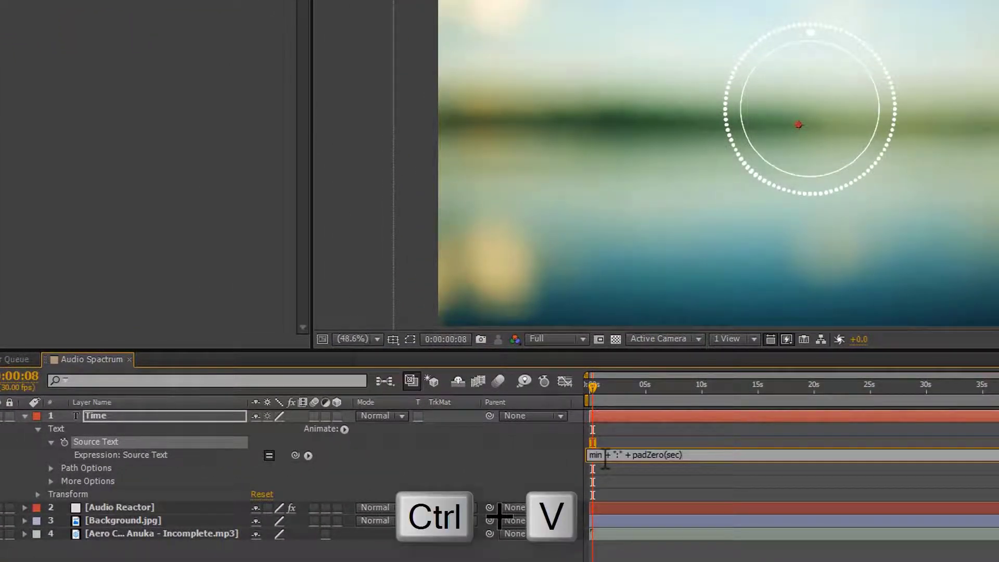
left_click(671, 444)
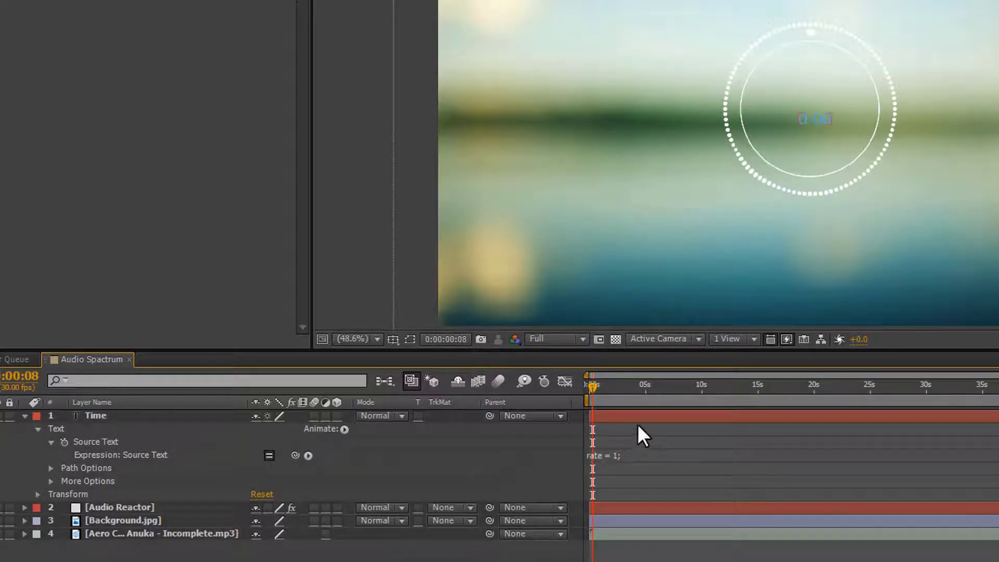
left_click(106, 416)
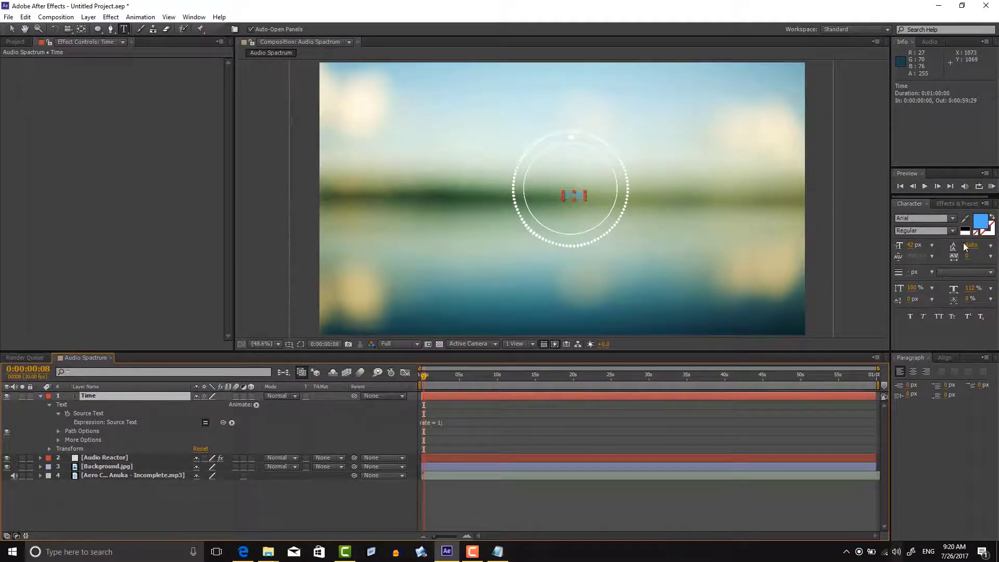
Enlarge the timer text to 87 px and centre it inside the ring
left_click(912, 245)
left_click_drag(917, 245, 943, 248)
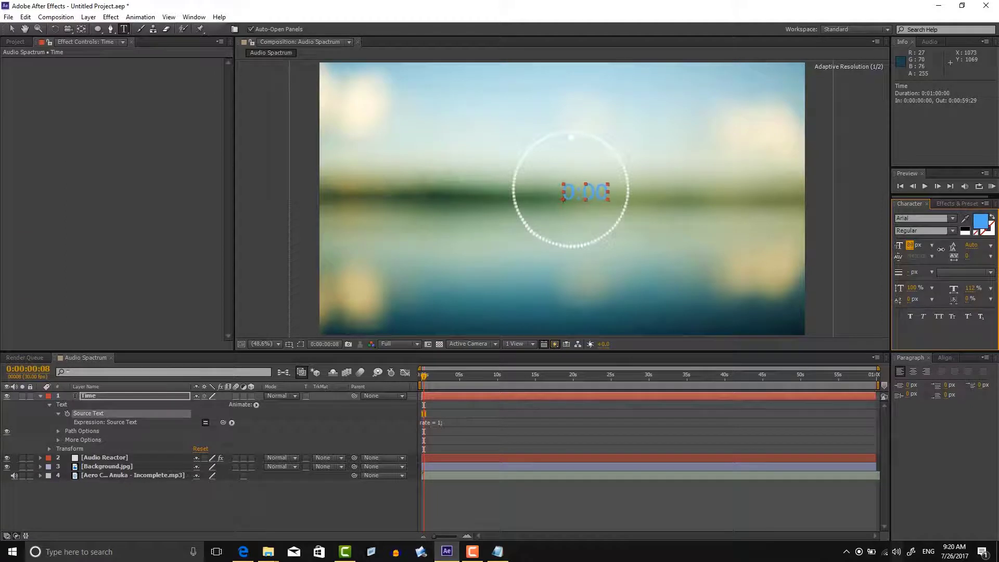
left_click(901, 472)
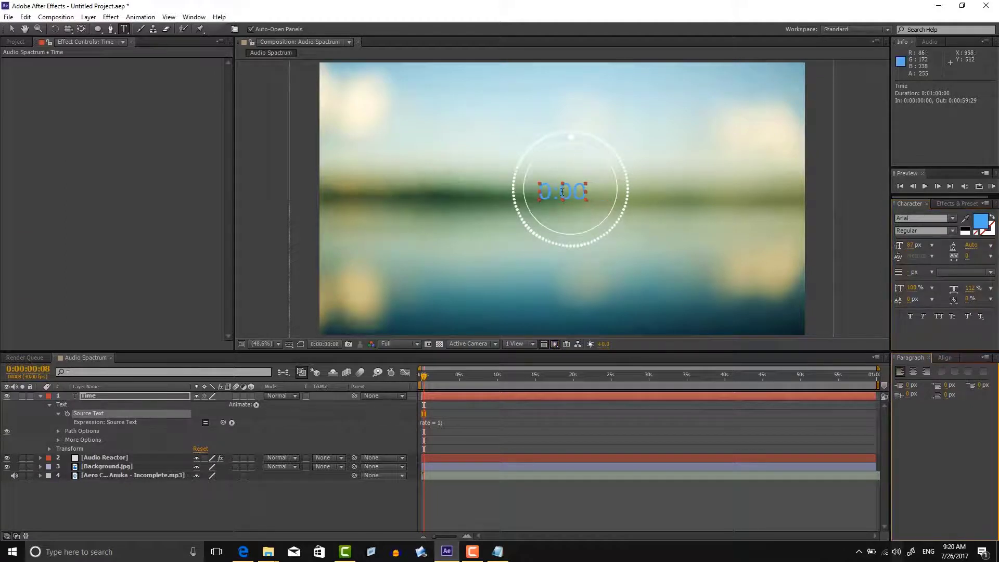
left_click(819, 344)
left_click_drag(569, 194, 571, 187)
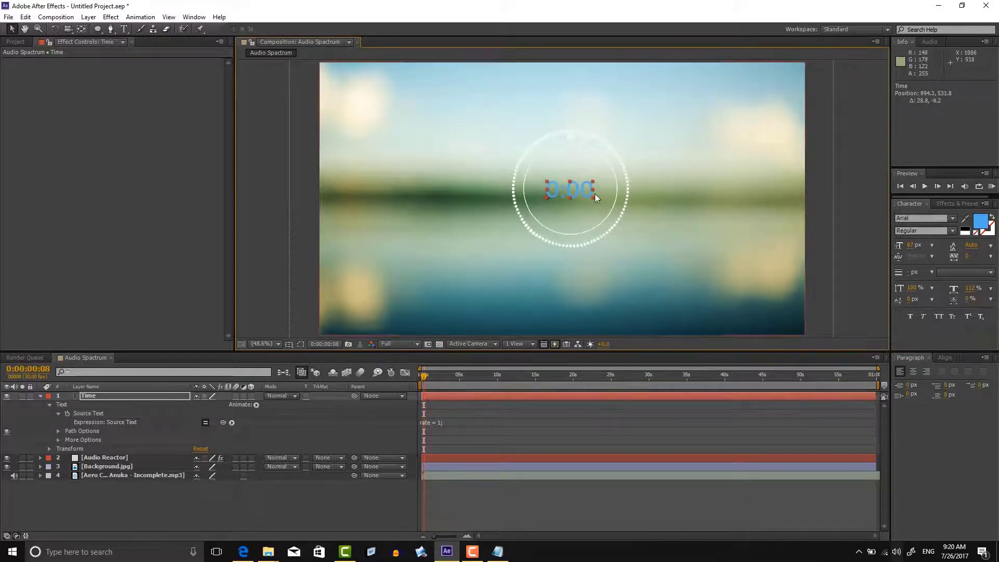
Set the timer text fill colour to white (FFFFFF)
left_click(982, 223)
left_click_drag(474, 331, 444, 279)
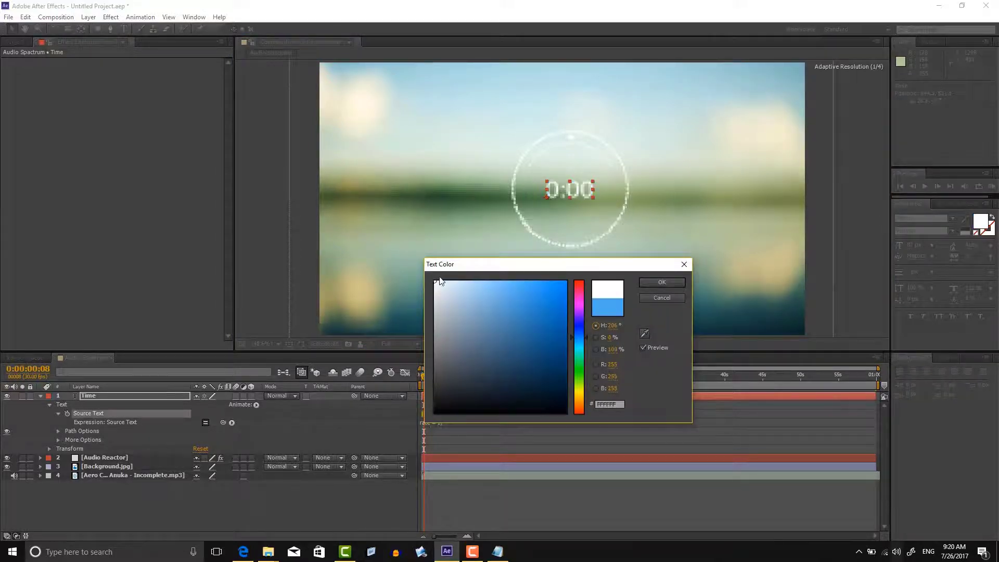
left_click(653, 281)
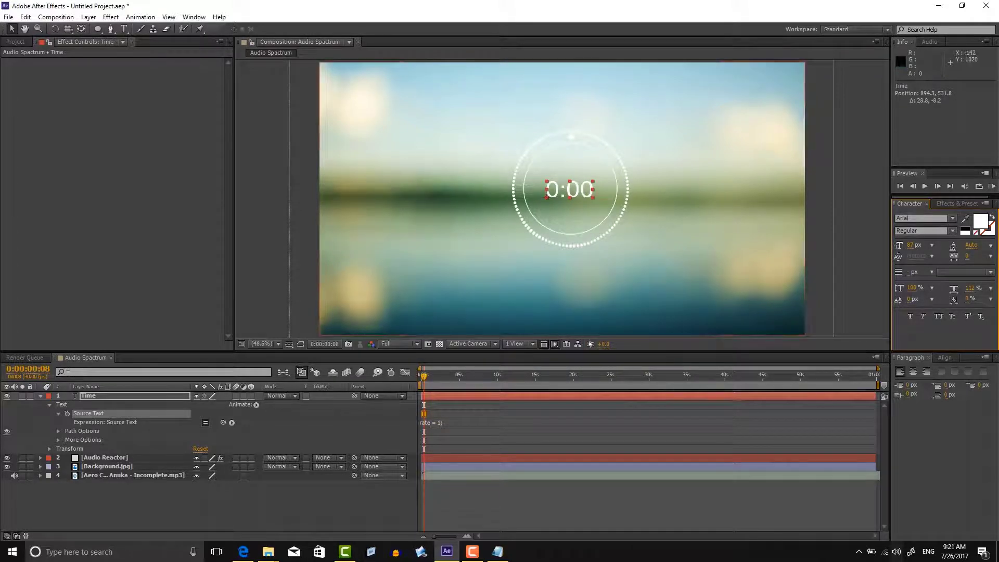
left_click(37, 395)
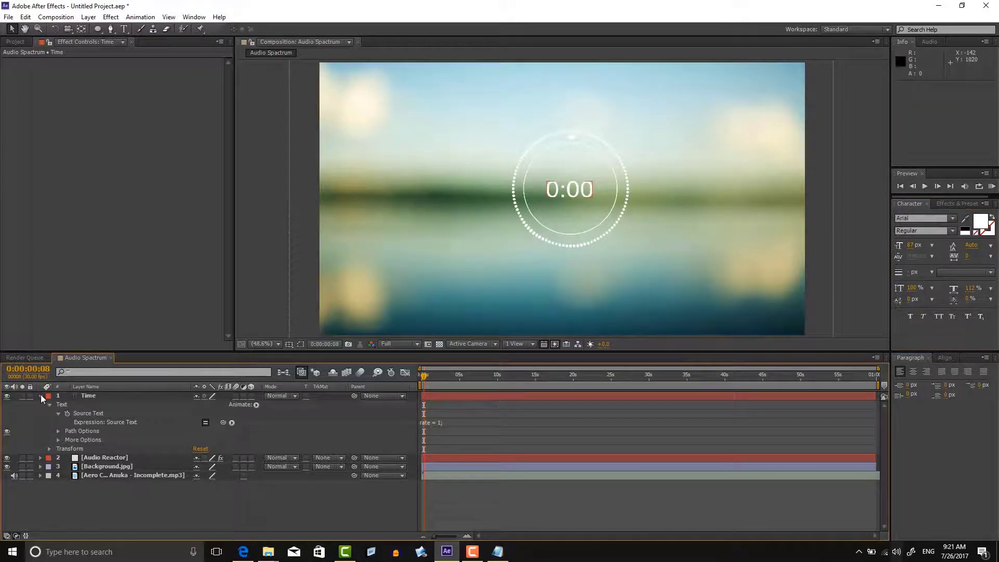
left_click(41, 395)
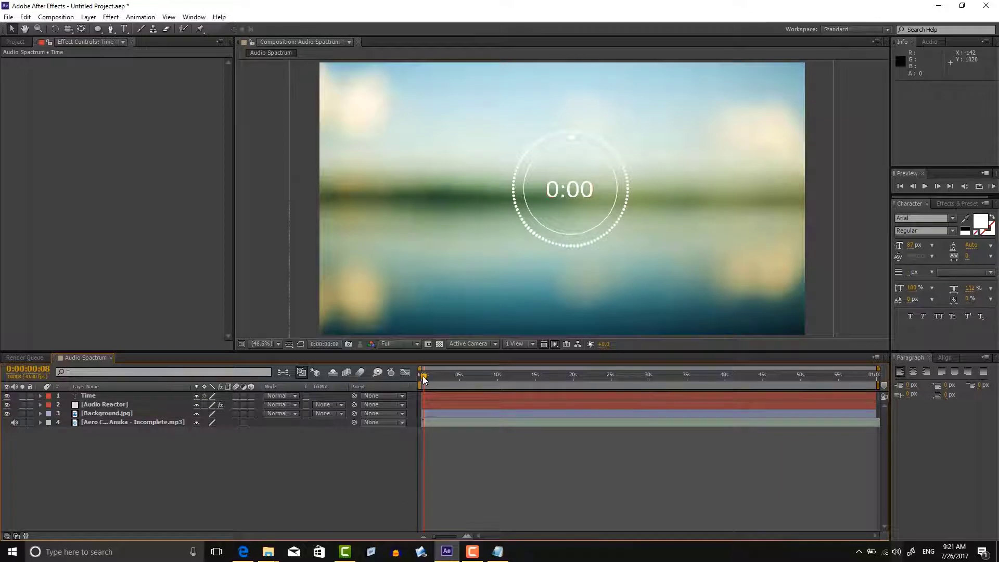
left_click_drag(424, 377, 454, 379)
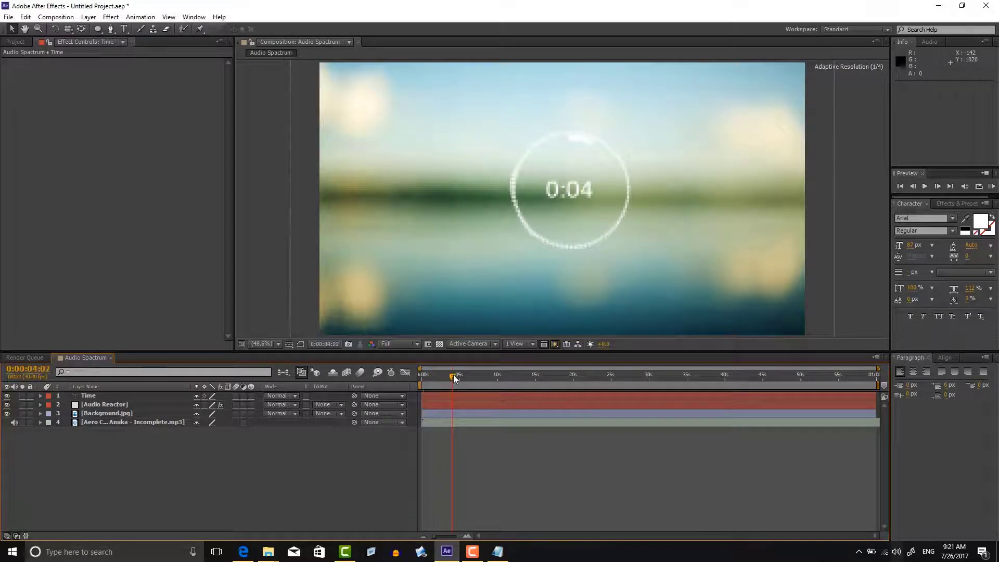
left_click_drag(454, 375, 422, 375)
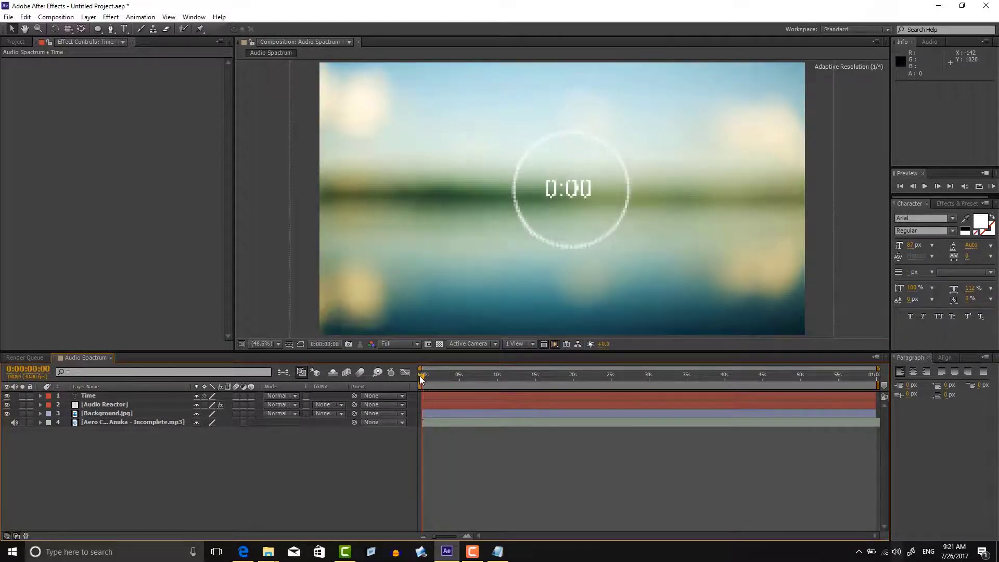
left_click(98, 398)
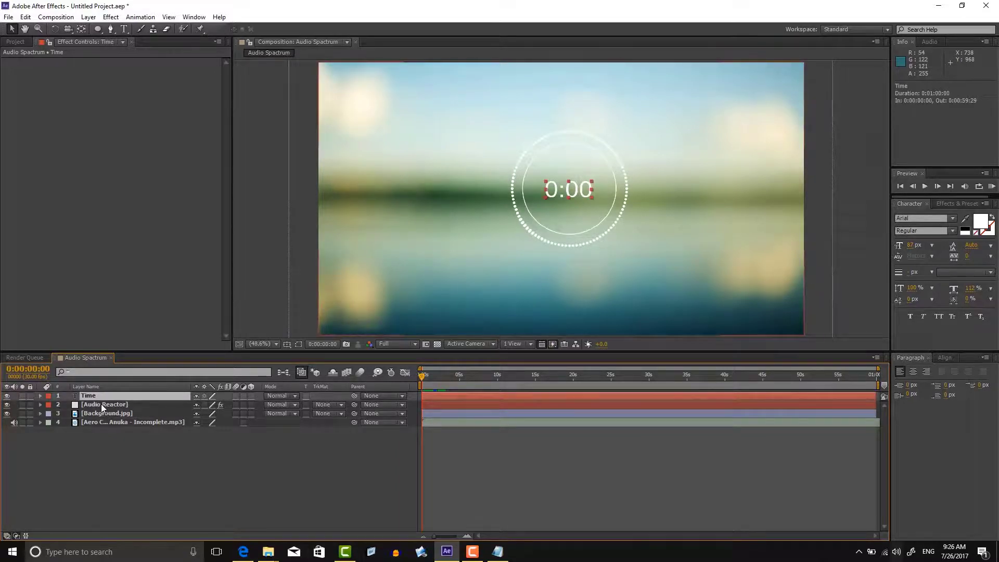
Pre-compose the Time and Audio Reactor layers into 'Audio Reactor', moving all attributes
left_click(100, 404, "shift")
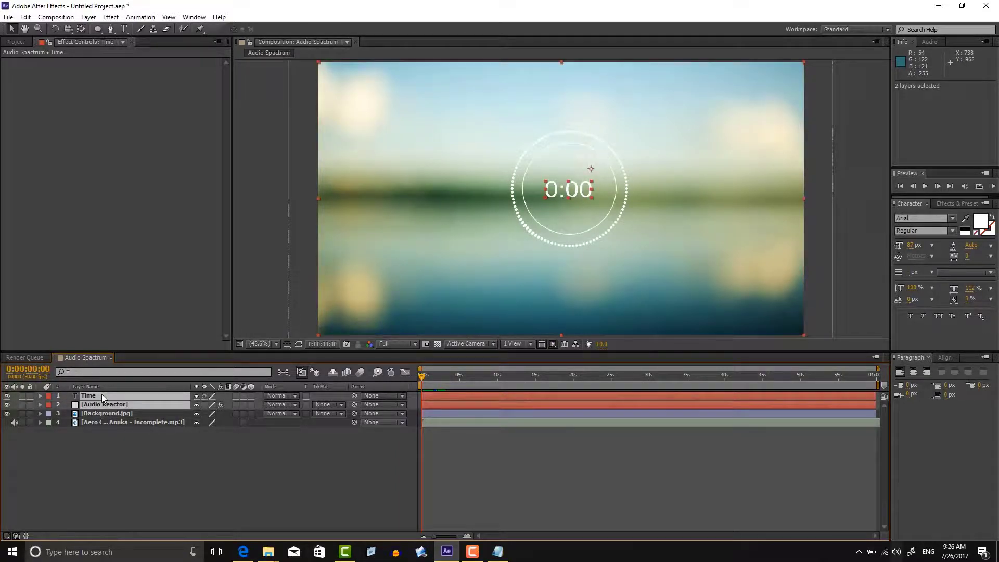
right_click(101, 394)
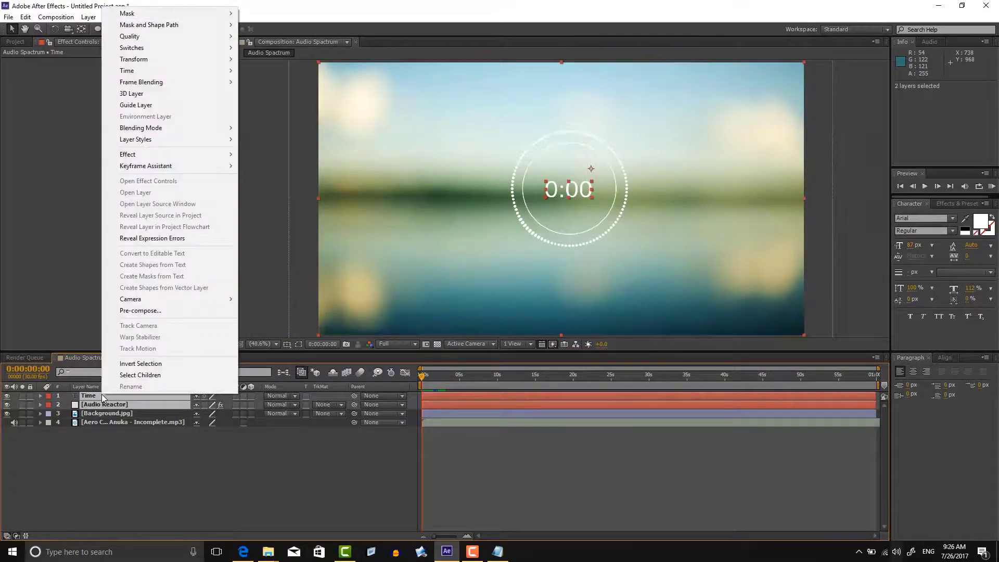
left_click(145, 311)
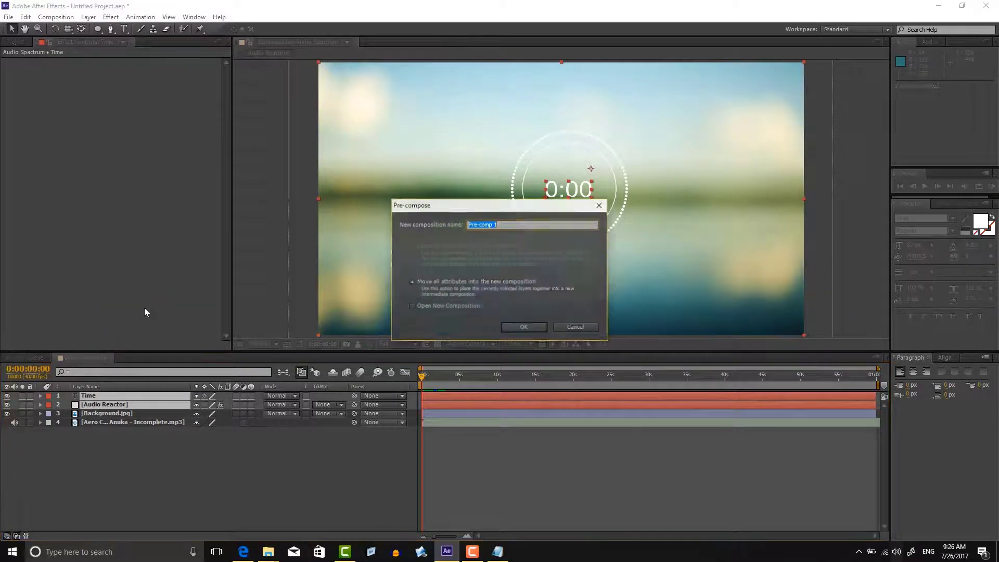
type("Audio Re")
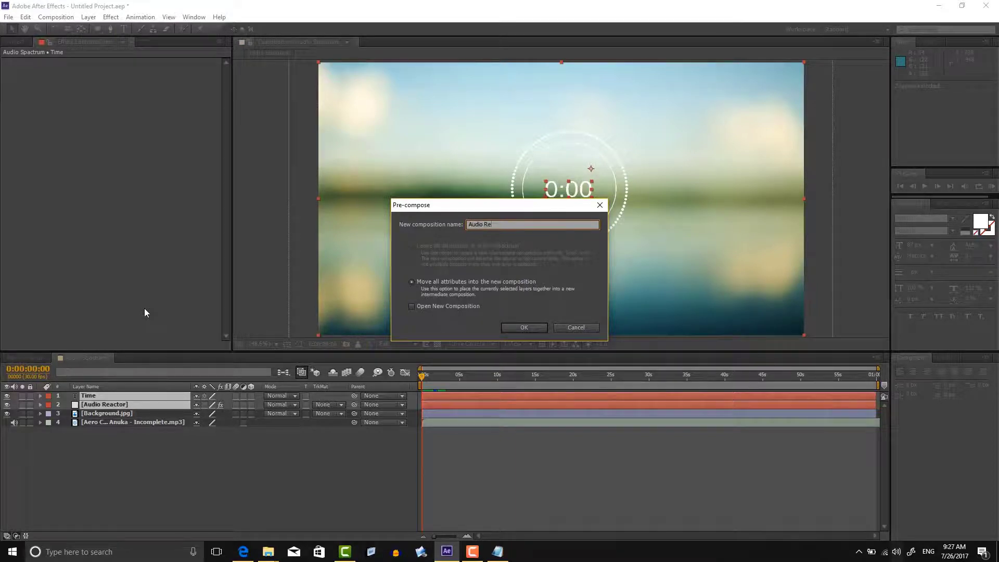
type("actor")
left_click(514, 326)
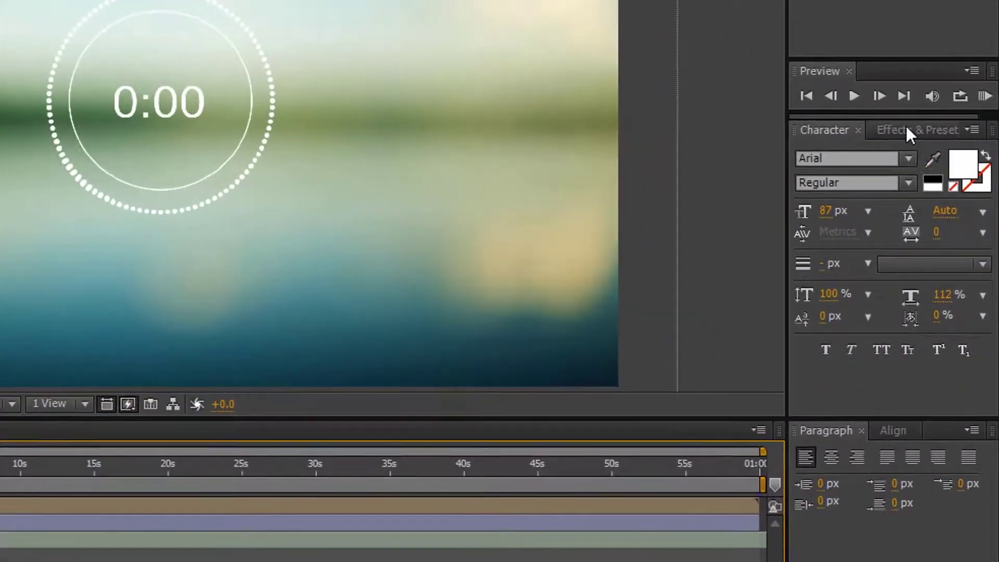
Search Effects & Presets for 'grad' and apply 4-Color Gradient to the Audio Reactor layer
left_click(908, 128)
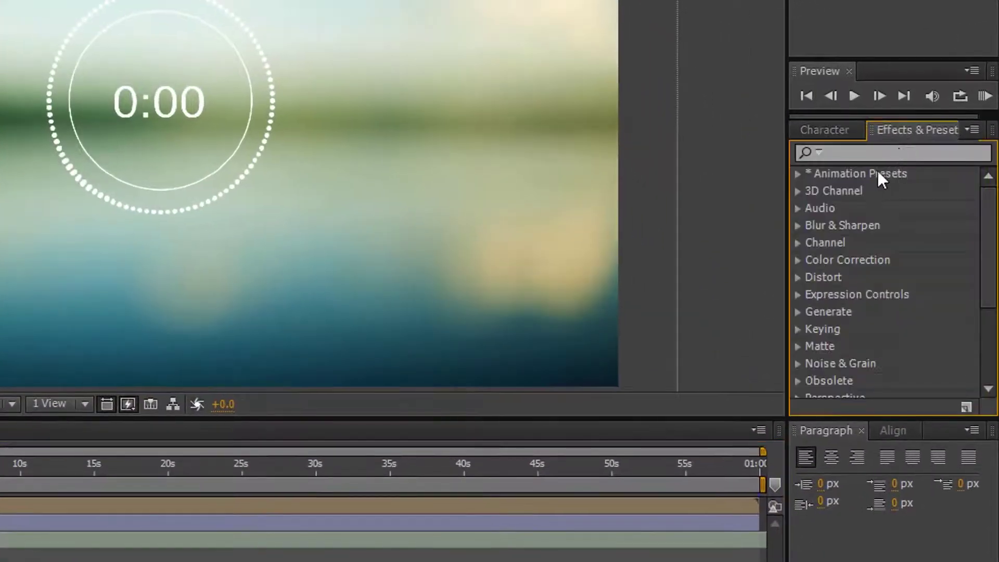
left_click(856, 153)
type("g")
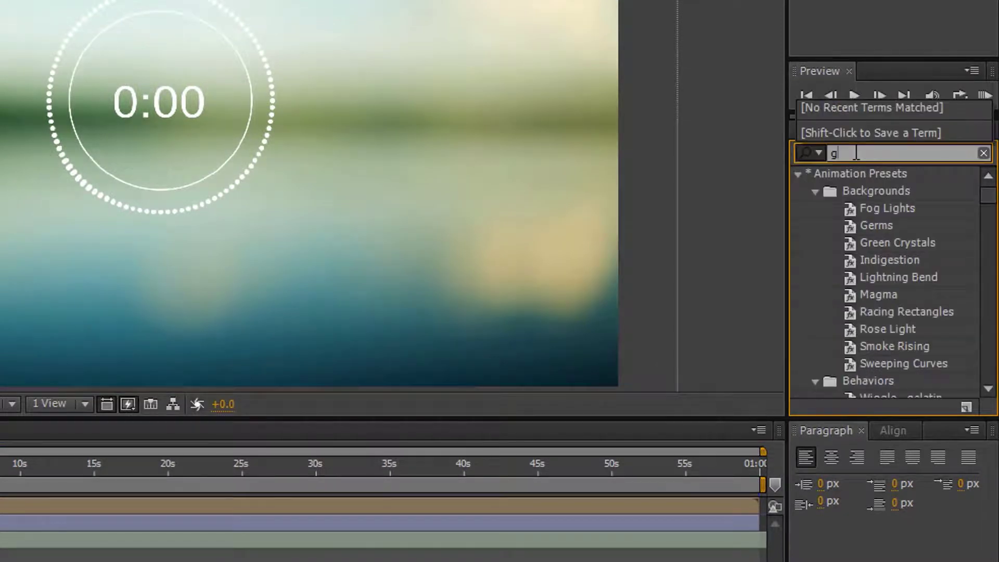
type("ra")
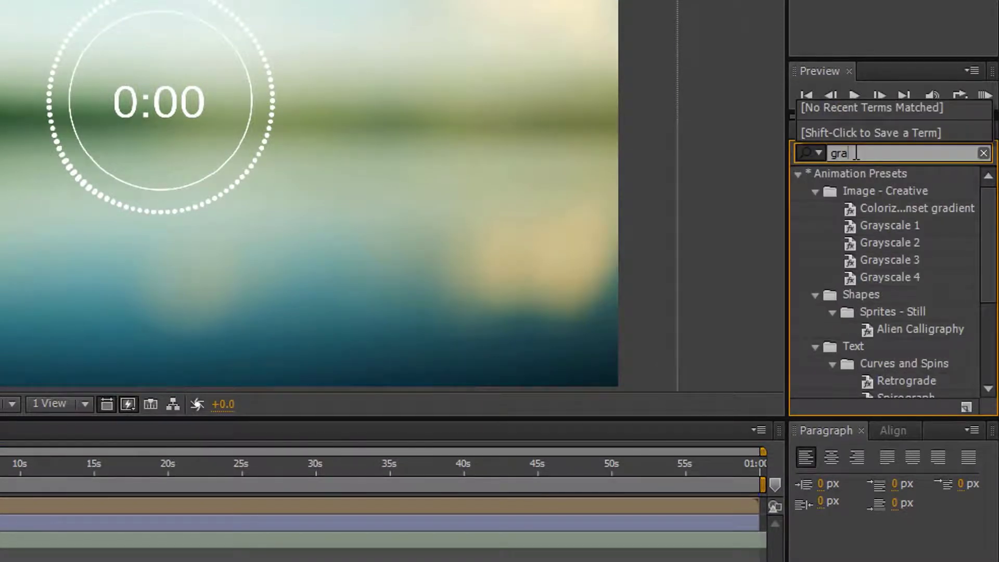
type("d")
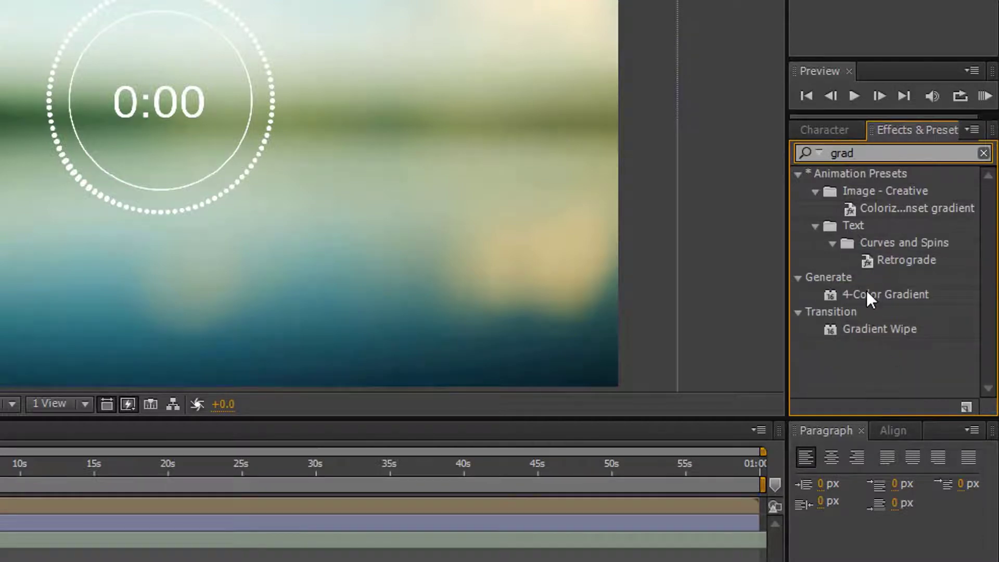
mouse_move(866, 294)
left_mouse_down()
mouse_move(228, 527)
mouse_move(218, 543)
left_mouse_up()
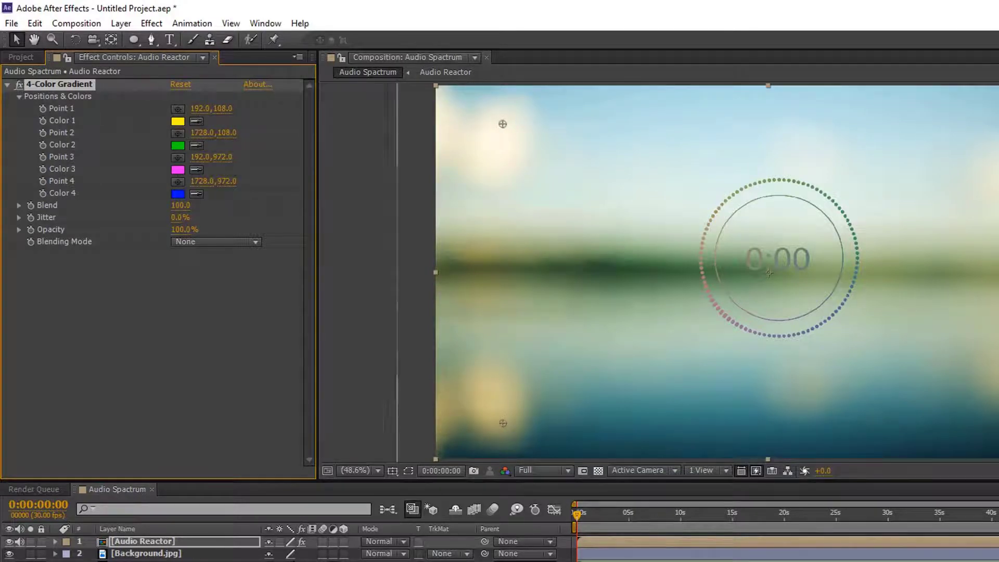
Set gradient Color 1 to blue and Color 2 to light blue
left_click(179, 122)
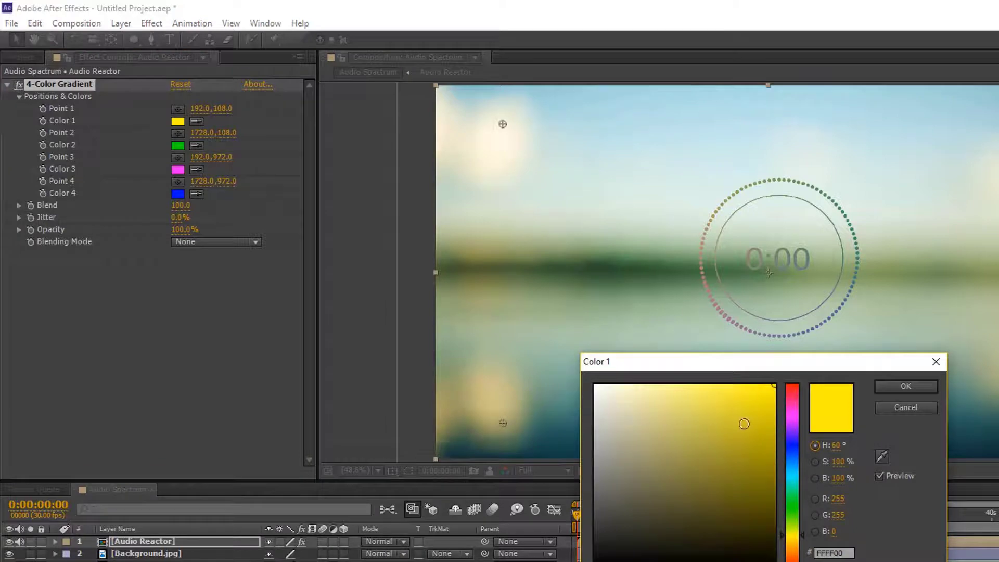
left_click(796, 443)
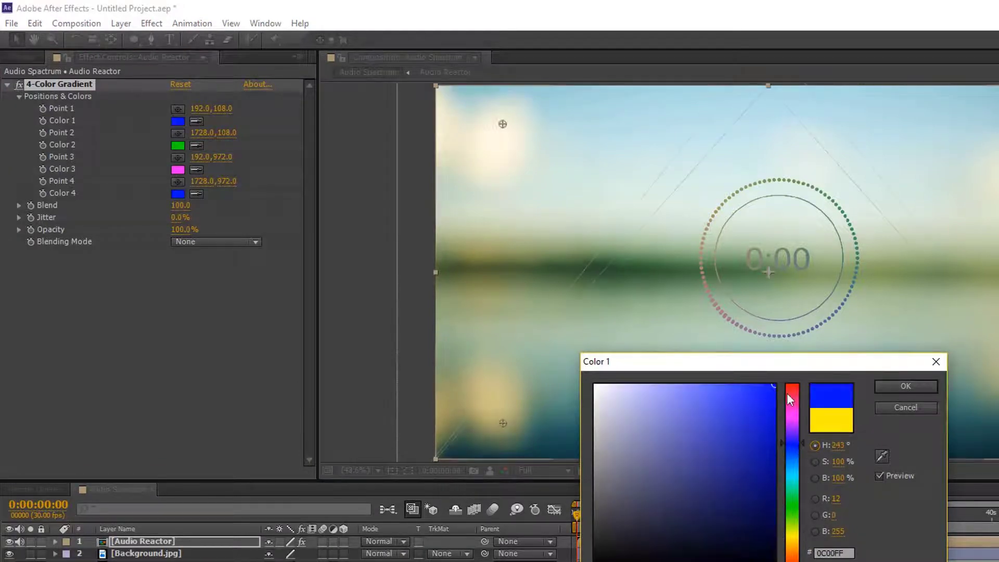
left_click(904, 387)
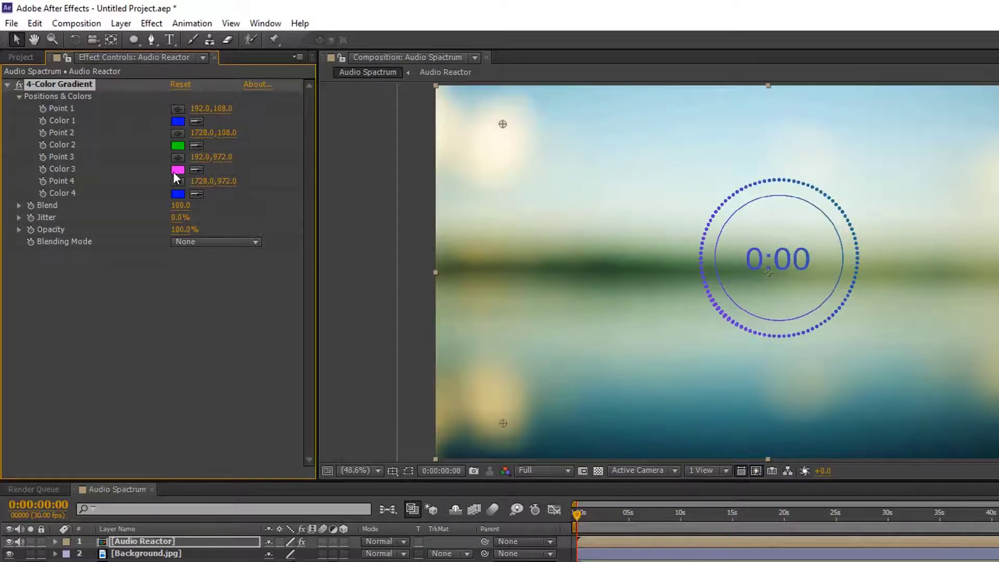
left_click(177, 146)
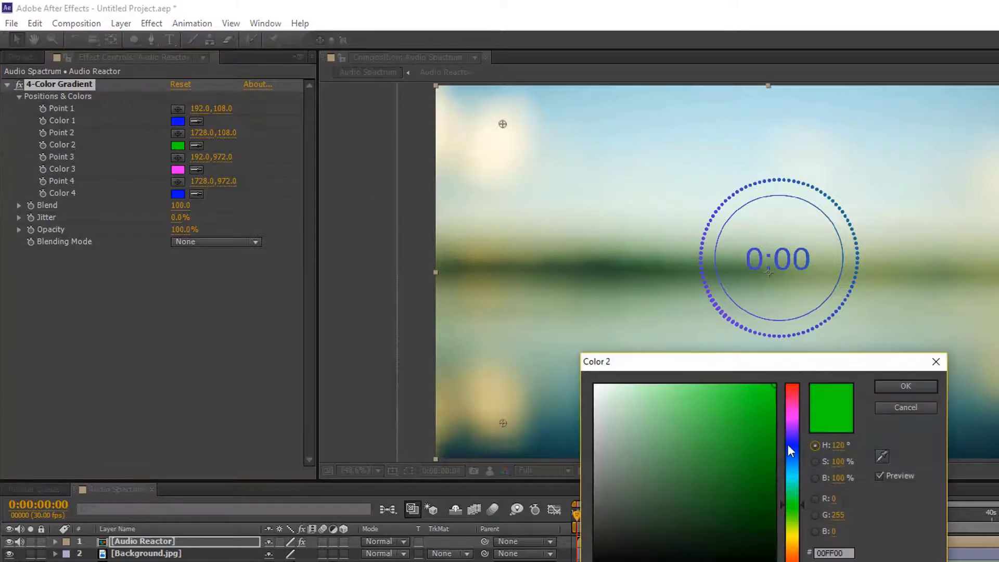
left_click(792, 463)
left_click_drag(748, 429, 755, 387)
left_click(903, 386)
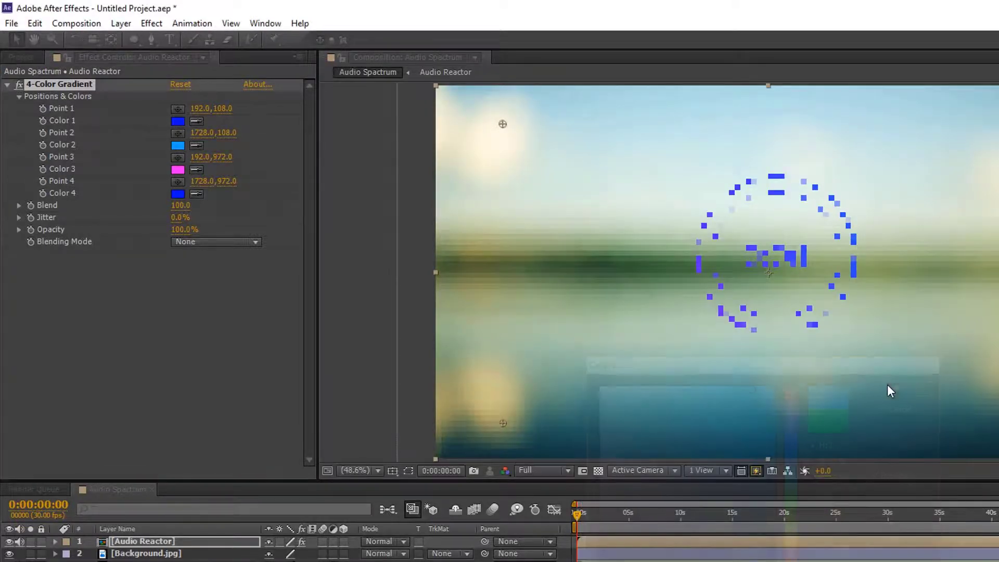
Set gradient Color 3 to purple and Color 4 to dark blue
left_click(178, 169)
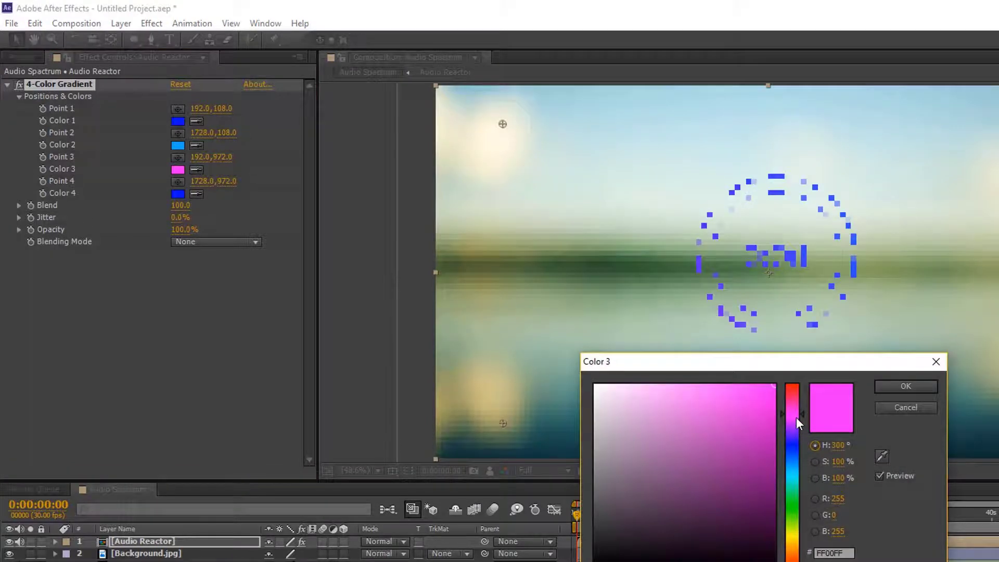
left_click_drag(796, 417, 794, 423)
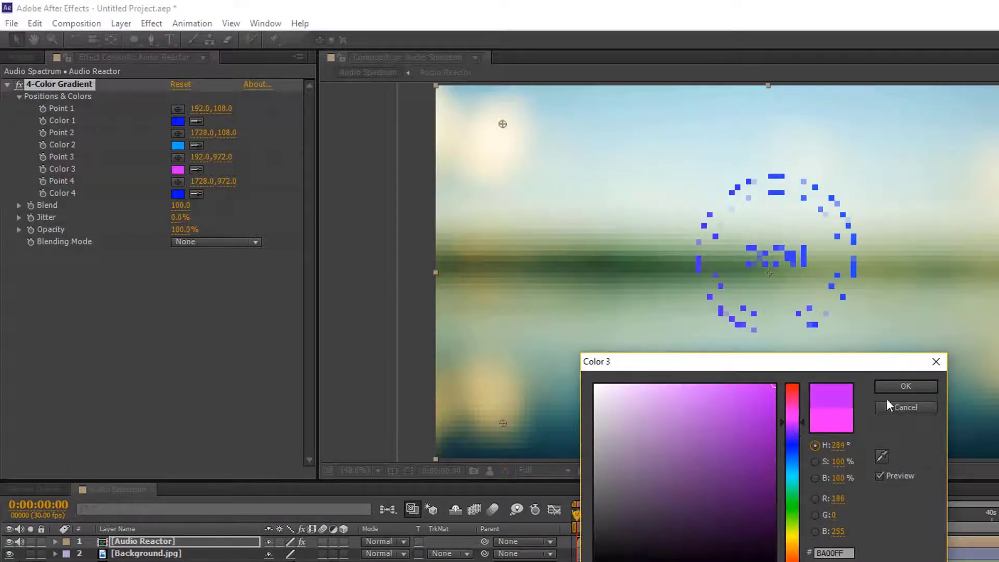
left_click(897, 387)
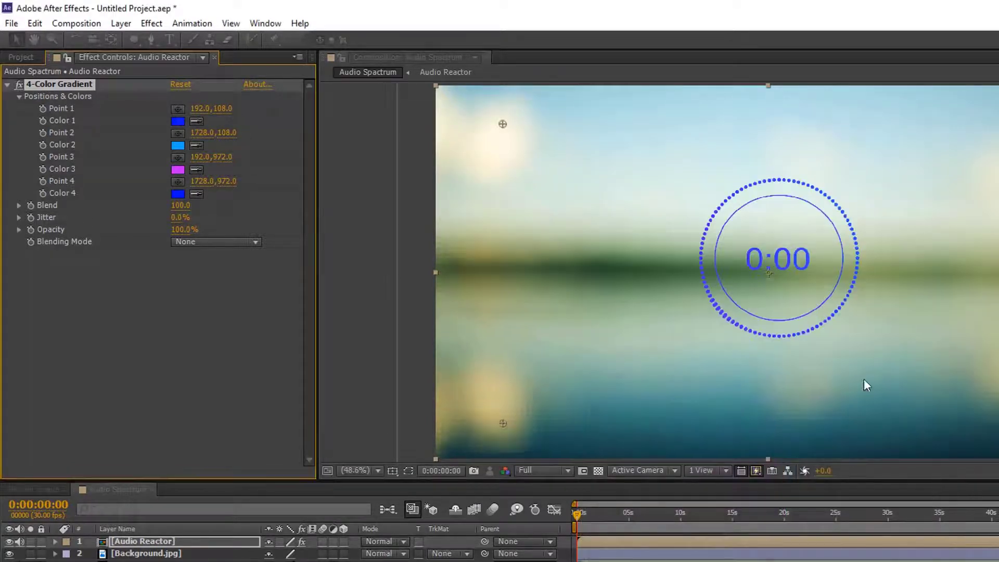
left_click(177, 193)
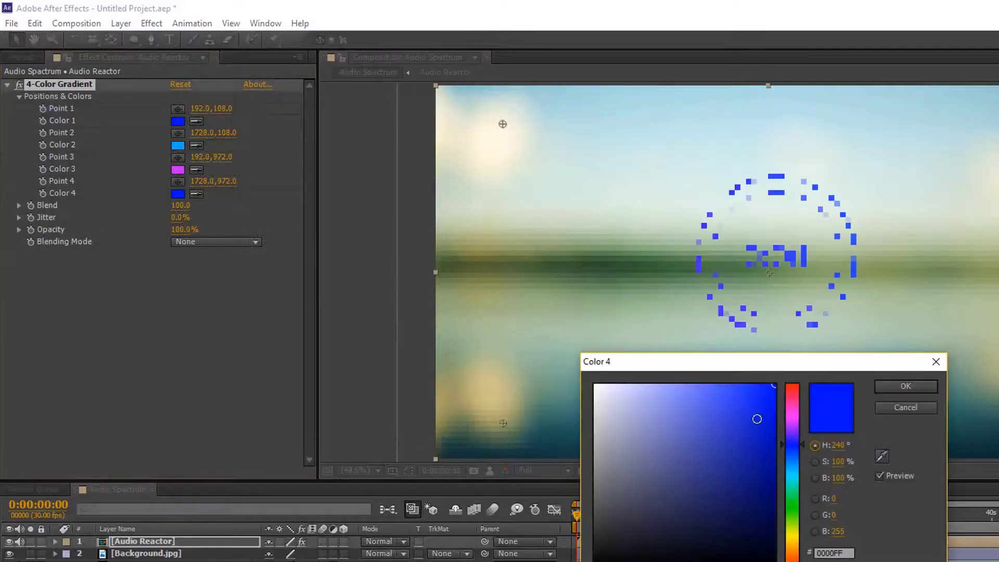
mouse_move(756, 419)
left_mouse_down()
mouse_move(725, 495)
mouse_move(729, 475)
mouse_move(647, 439)
mouse_move(649, 466)
mouse_move(698, 476)
mouse_move(742, 444)
mouse_move(801, 450)
left_mouse_up()
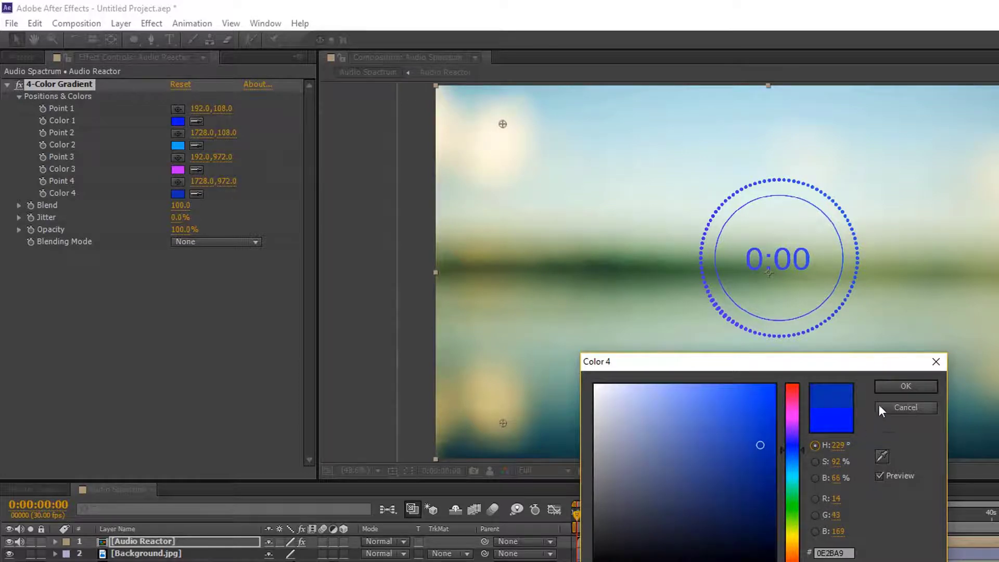
left_click(893, 388)
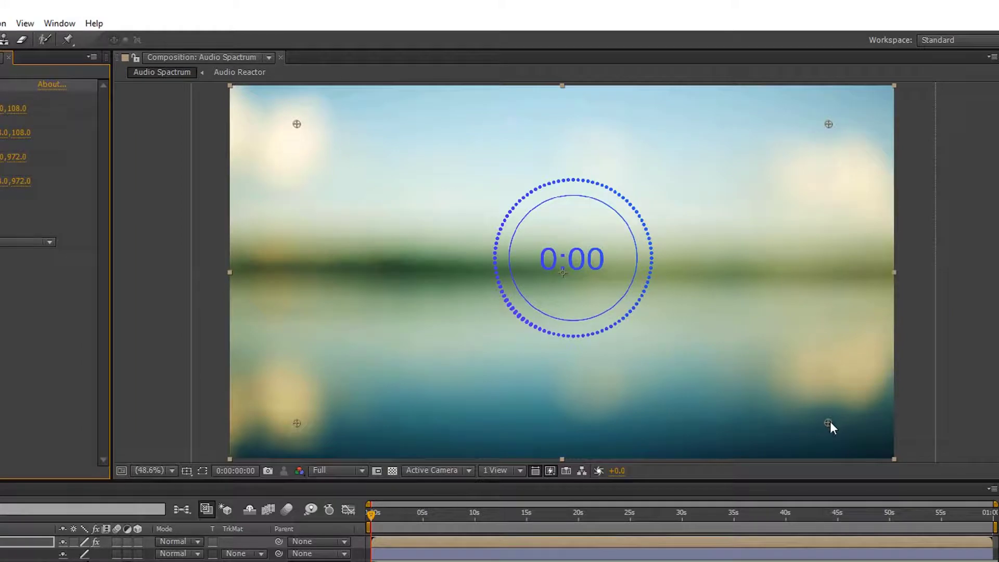
Place the four gradient points close around the ring and move the playhead to about 0:24
left_click_drag(828, 423, 663, 335)
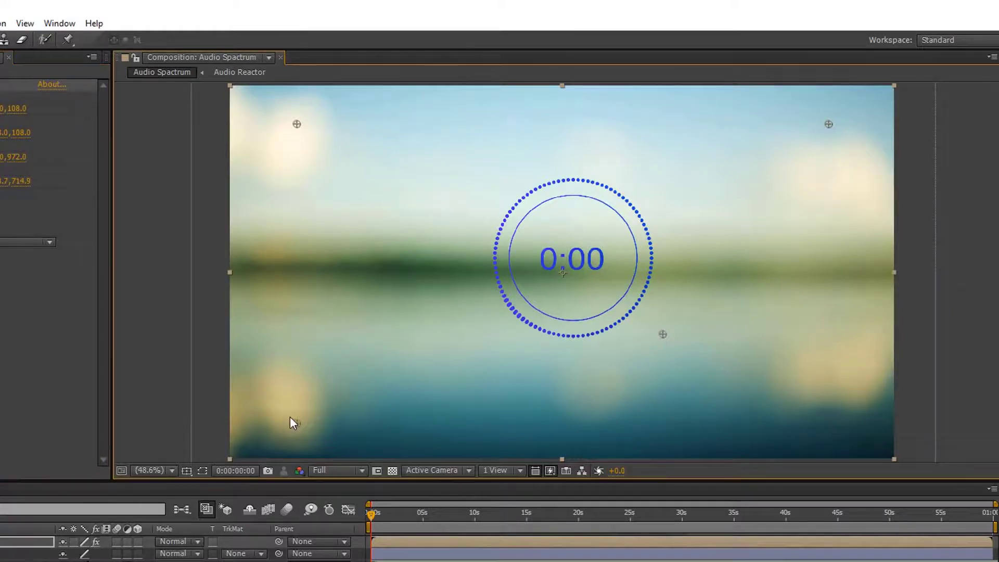
left_click_drag(297, 422, 474, 320)
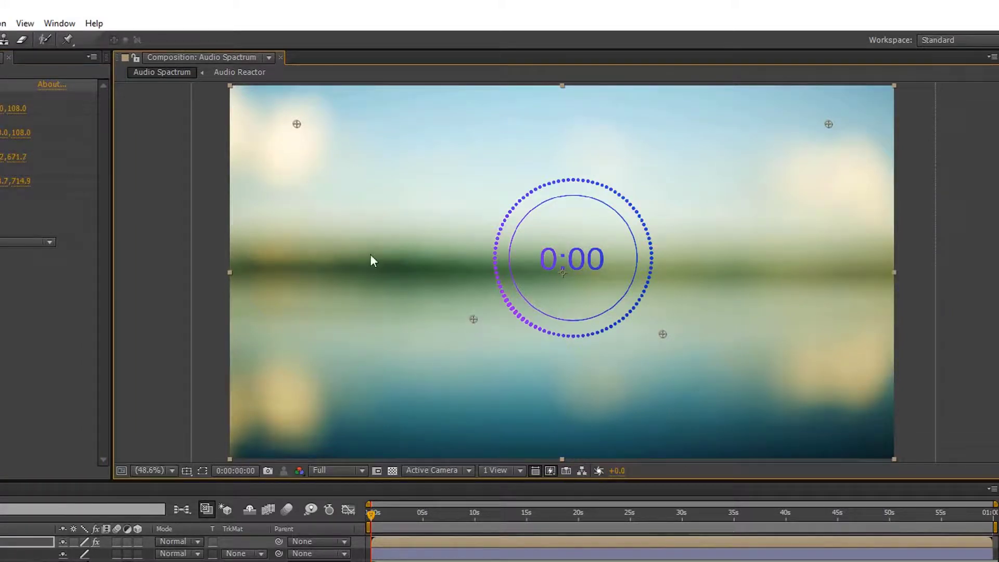
left_click_drag(298, 131, 516, 204)
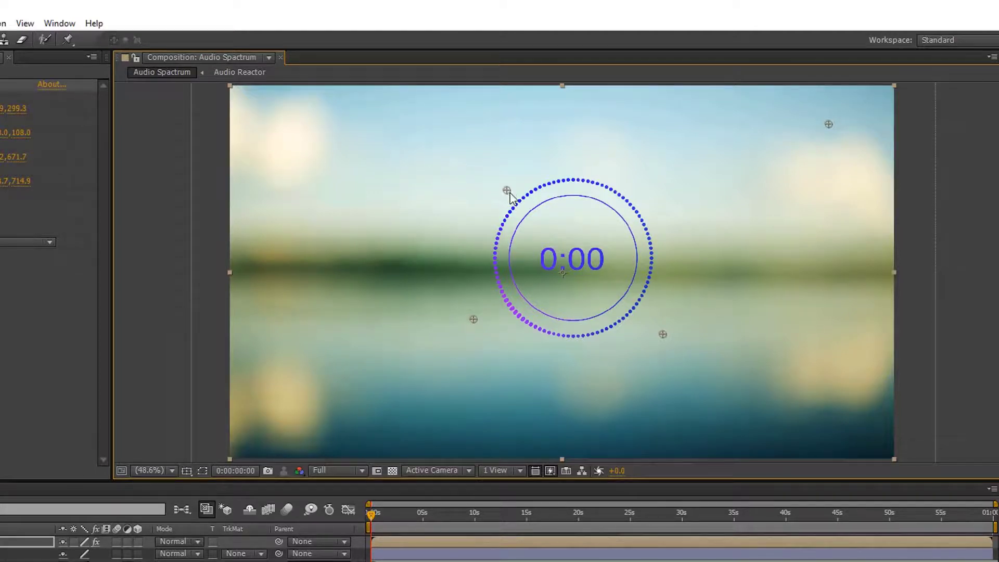
left_click_drag(515, 204, 484, 182)
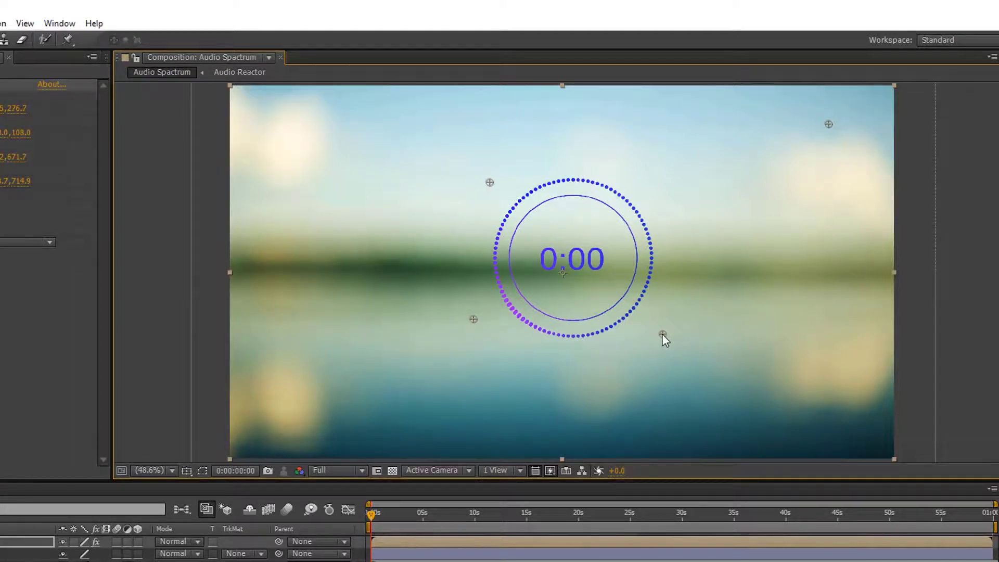
left_click_drag(662, 333, 662, 328)
left_click_drag(829, 124, 825, 124)
left_click_drag(754, 151, 665, 205)
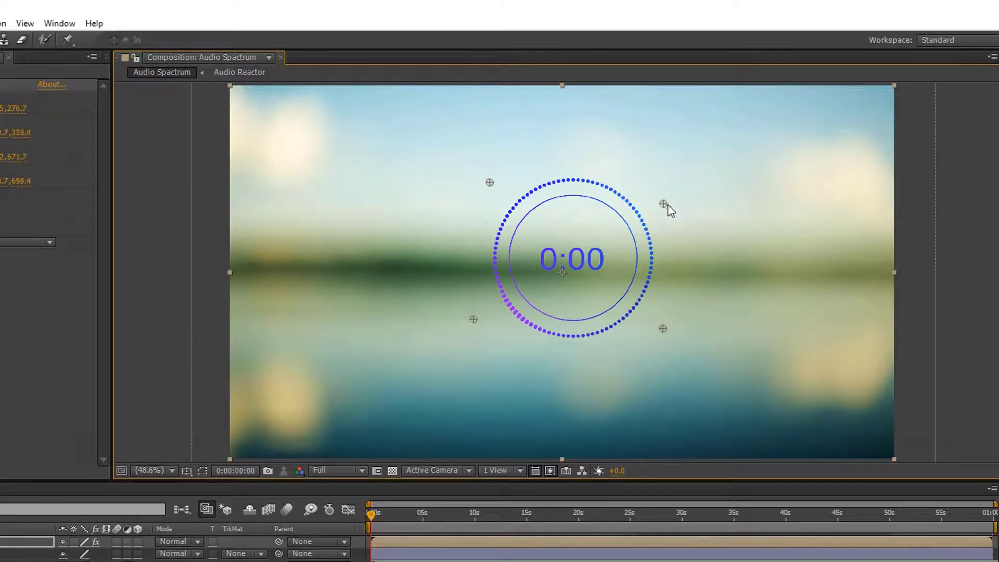
left_click_drag(375, 513, 625, 514)
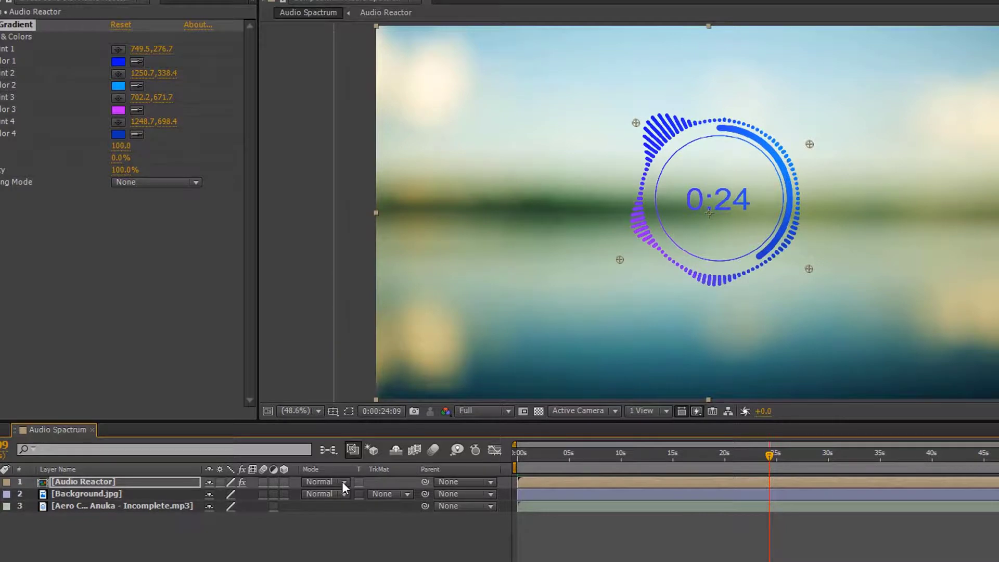
Set the Audio Reactor layer's blend mode to Screen and search effects for 'glow'
left_click(342, 481)
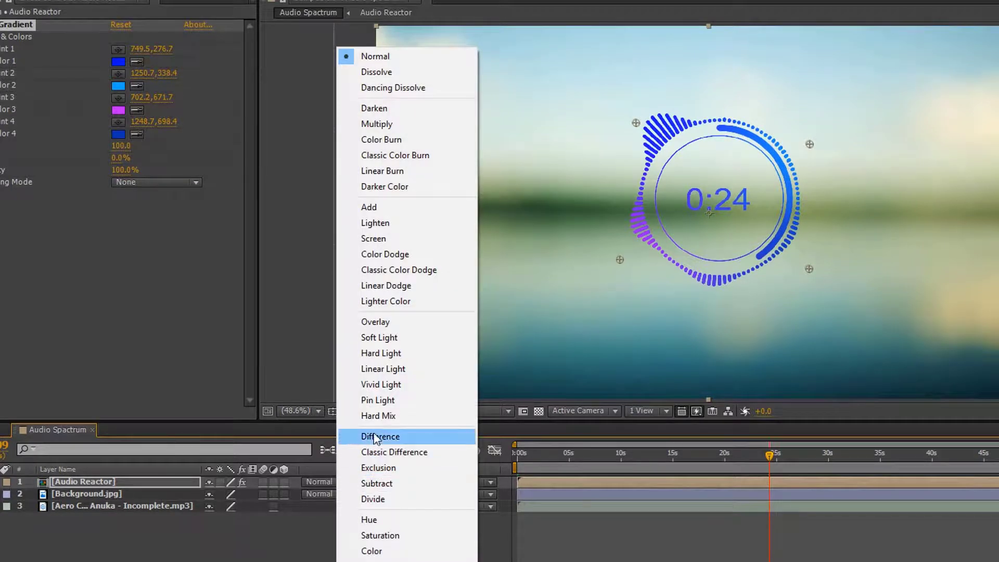
left_click(374, 237)
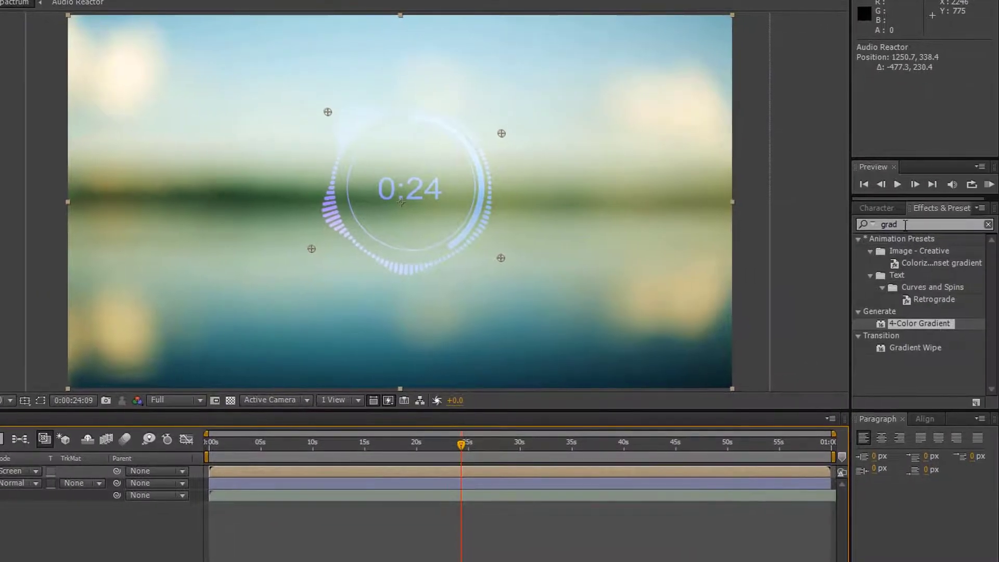
left_click(906, 224)
type("glow")
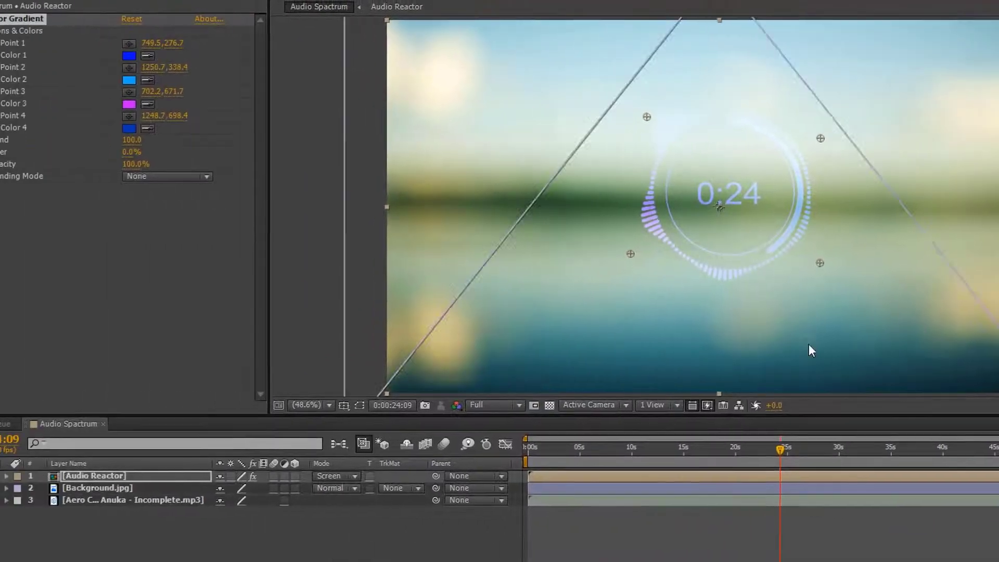
Apply Glow to the selected Audio Reactor layer, then search effects for 'hue'
left_click(124, 486)
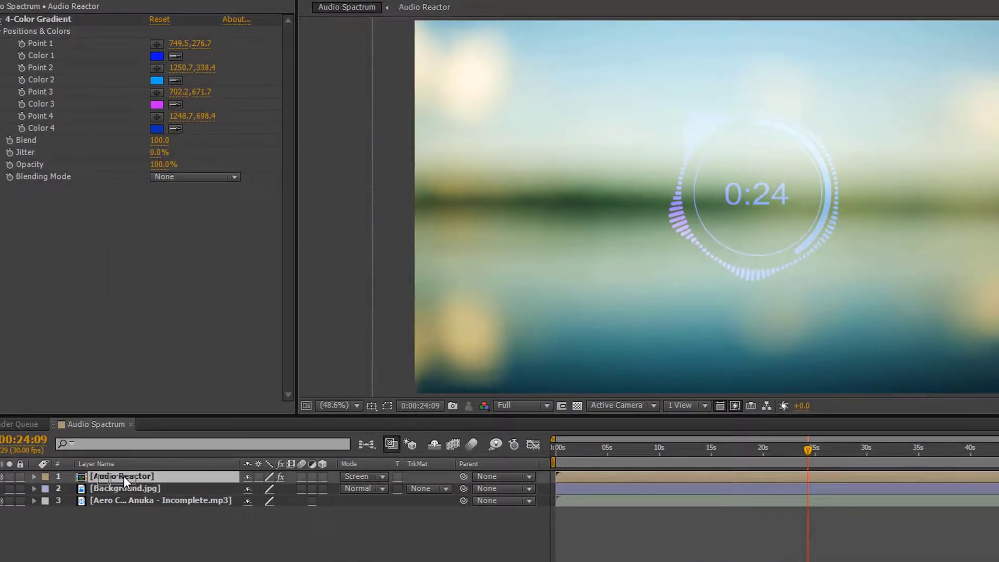
left_click(124, 482, "ctrl")
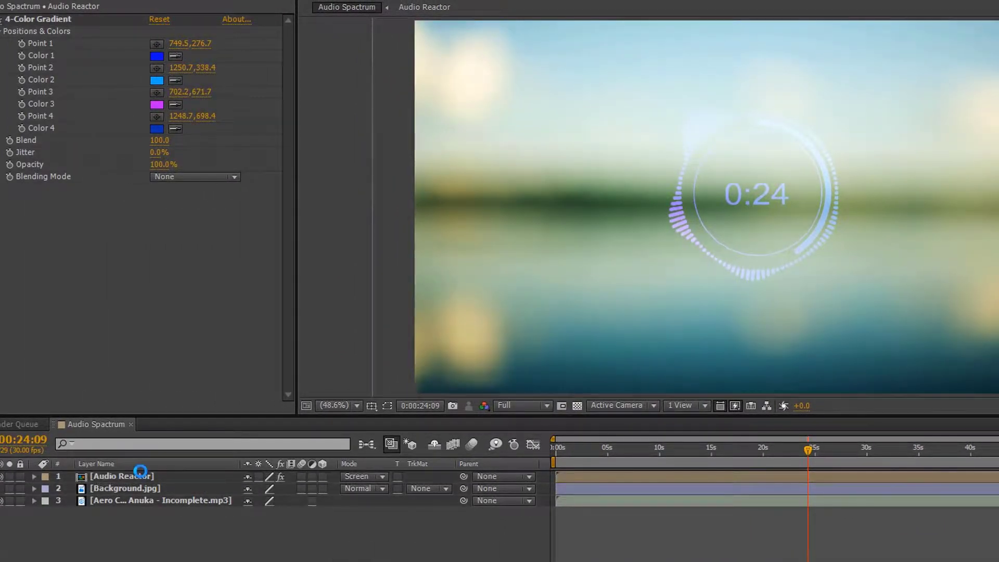
left_click(138, 475)
key("ctrl+alt+shift+e")
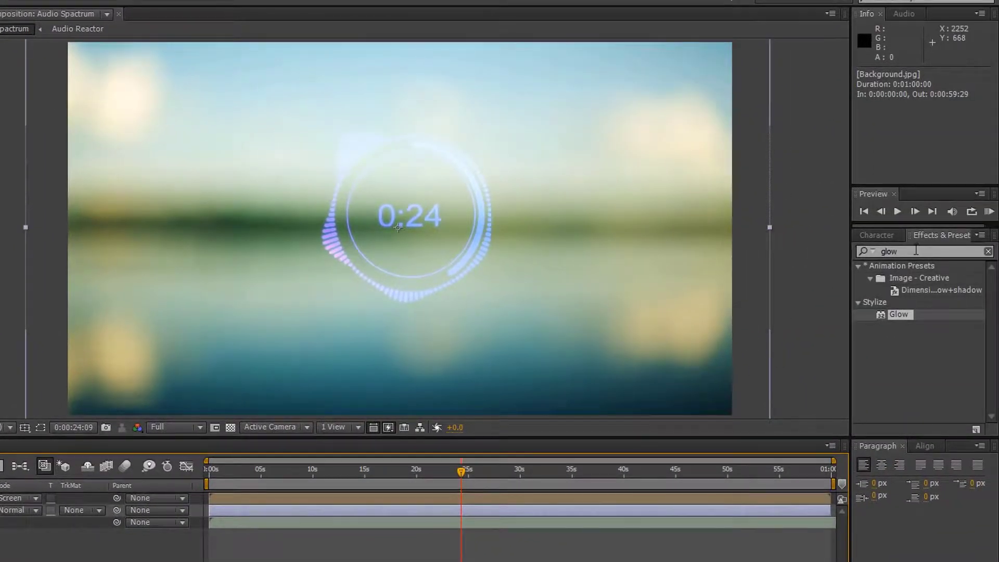
left_click(915, 250)
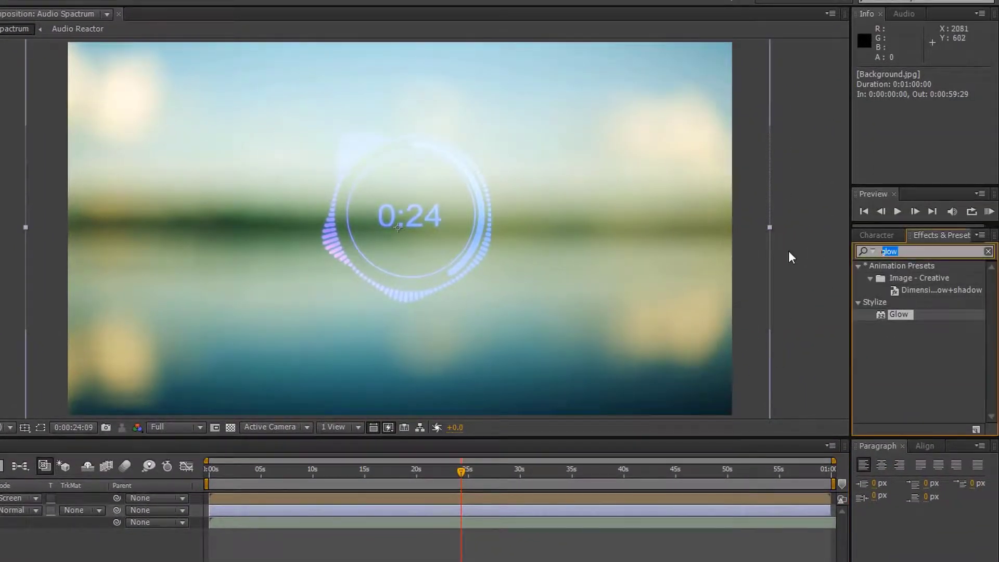
type("hue")
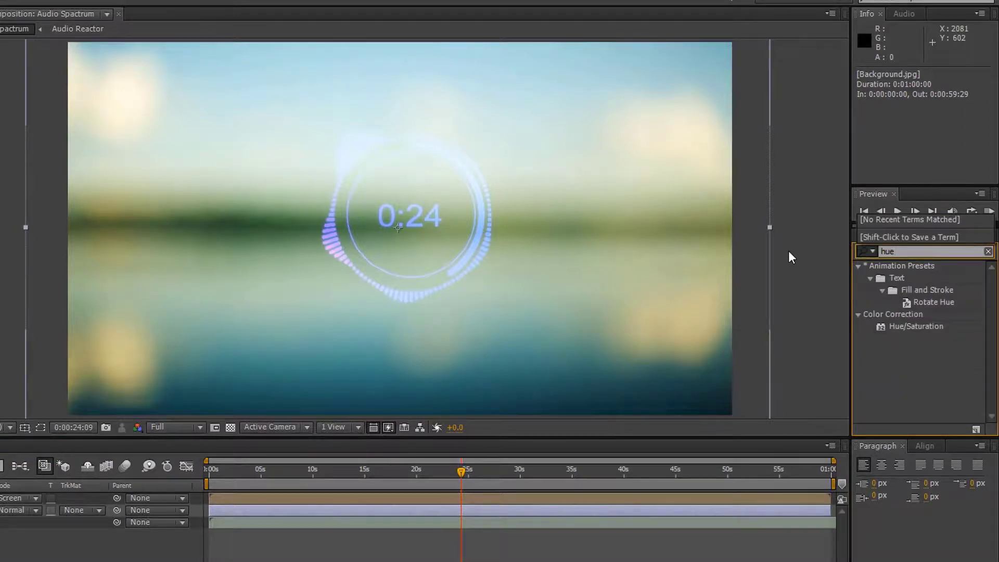
Apply Hue/Saturation to Background.jpg with Master Lightness -73 and Master Saturation -21
mouse_move(913, 324)
left_mouse_down()
mouse_move(664, 389)
mouse_move(169, 480)
left_mouse_up()
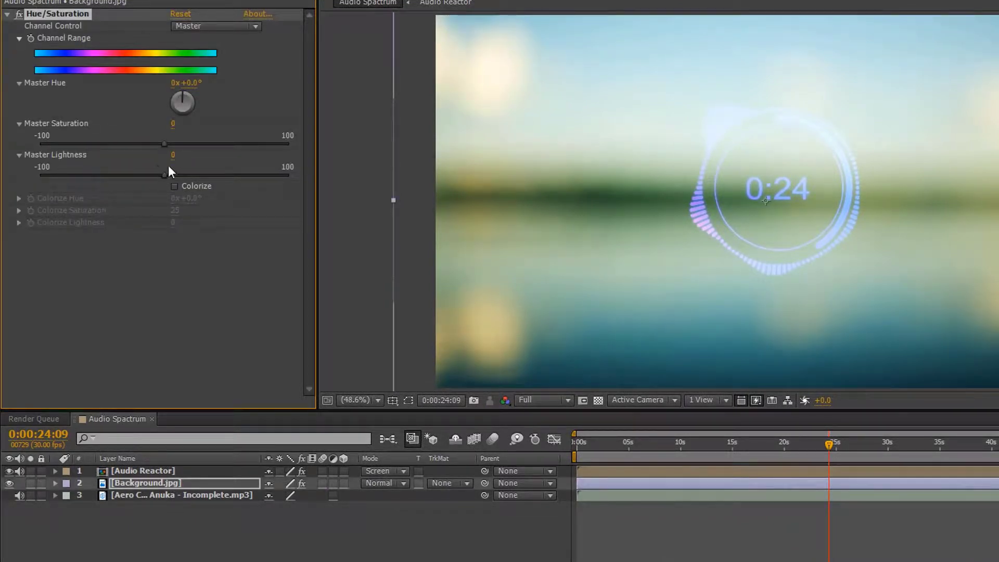
mouse_move(166, 175)
left_mouse_down()
mouse_move(38, 175)
mouse_move(83, 175)
mouse_move(73, 176)
left_mouse_up()
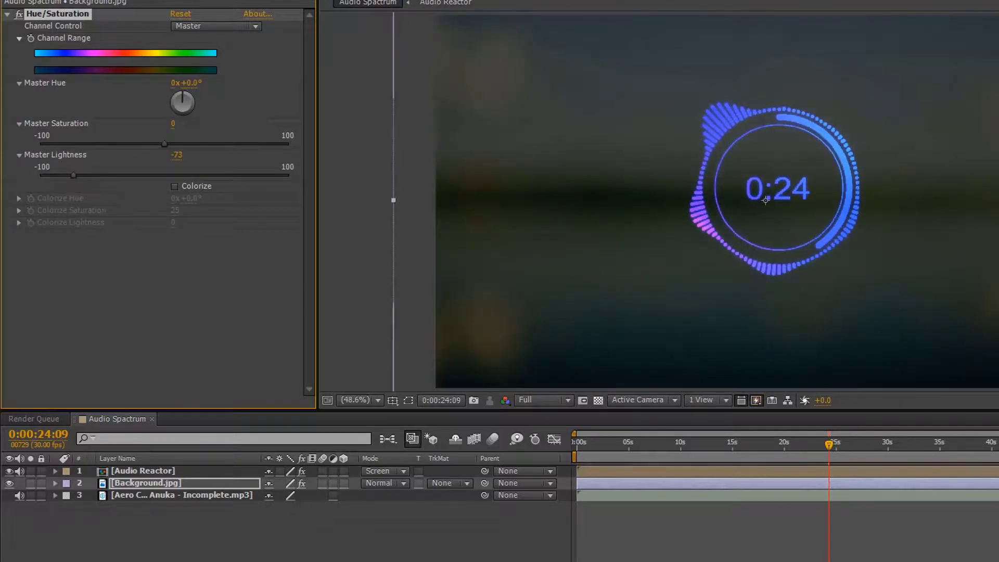
left_click_drag(163, 145, 139, 147)
Deselect the background and scrub the timeline to preview the spectrum near its start
left_click(342, 560)
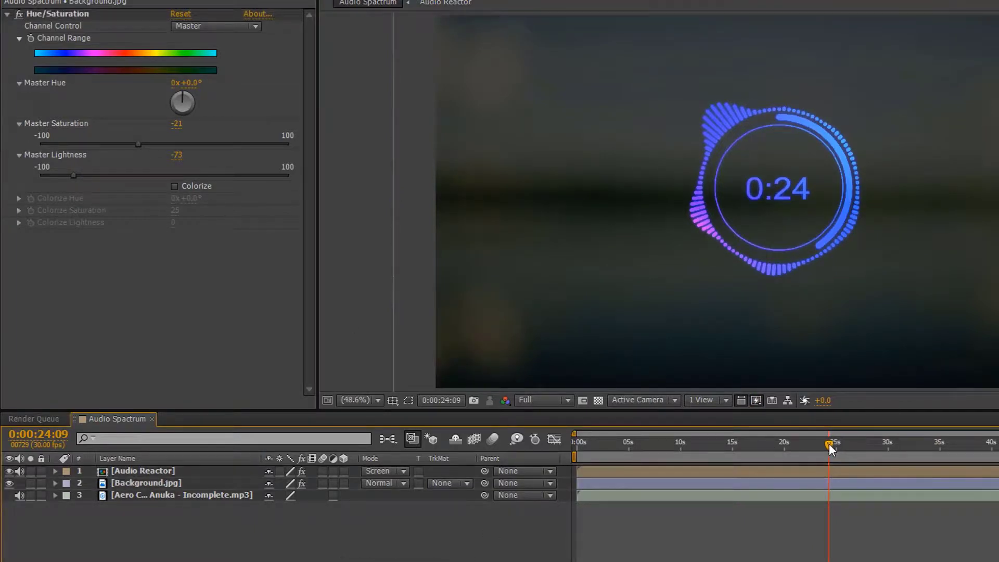
left_click_drag(830, 443, 650, 444)
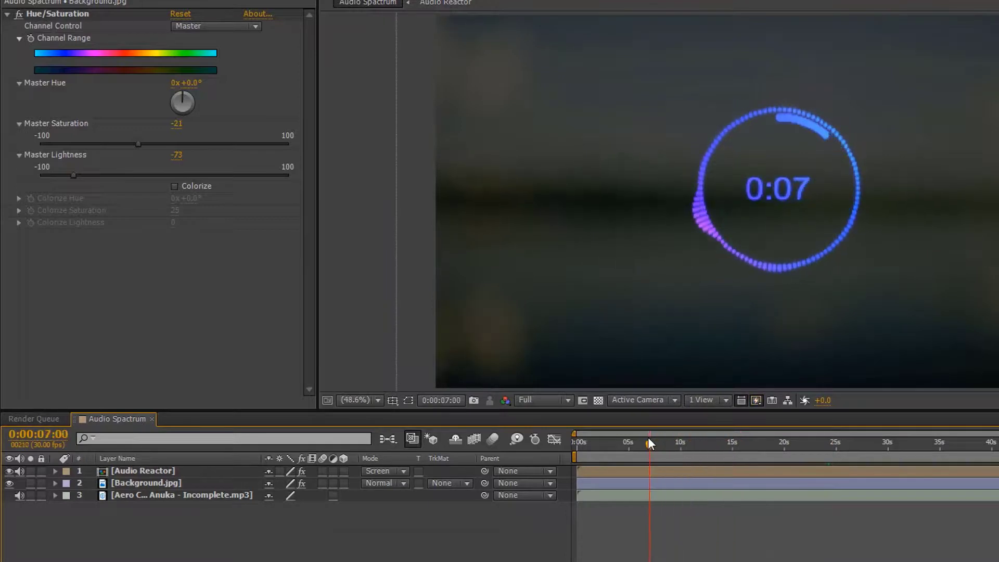
mouse_move(651, 442)
left_mouse_down()
mouse_move(613, 444)
mouse_move(774, 435)
left_mouse_up()
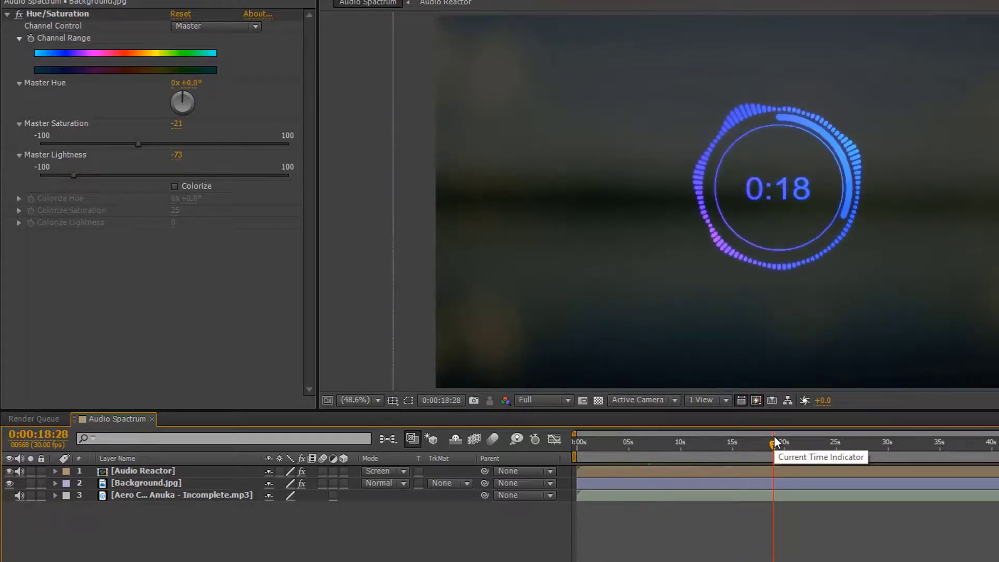
Duplicate the Audio Reactor layer with Edit > Duplicate
left_click(164, 471)
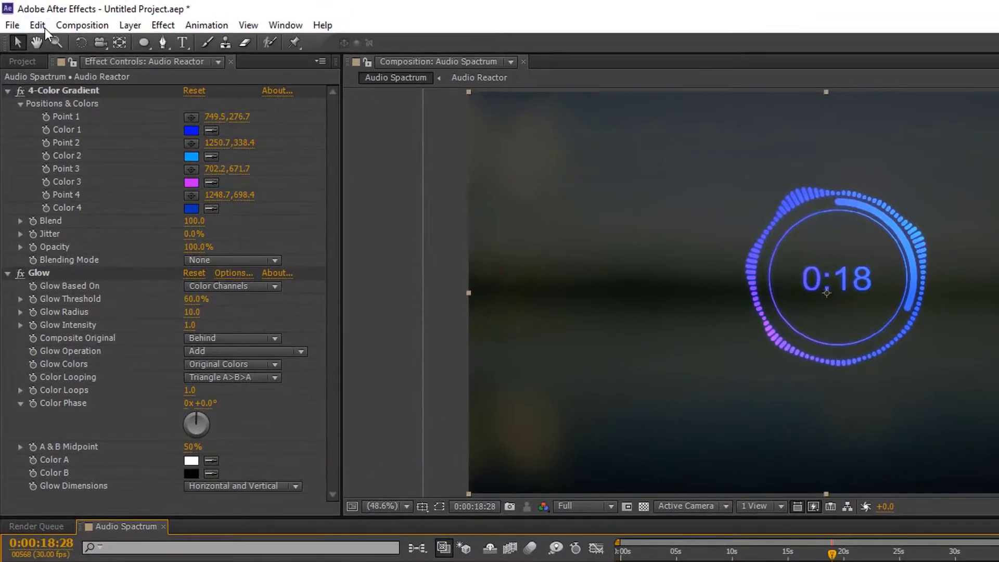
left_click(38, 26)
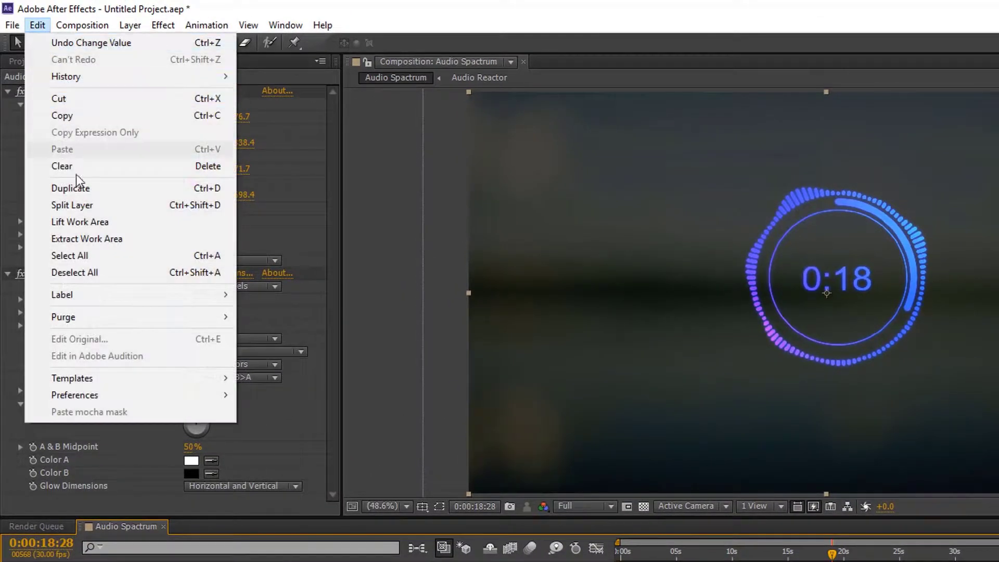
left_click(77, 184)
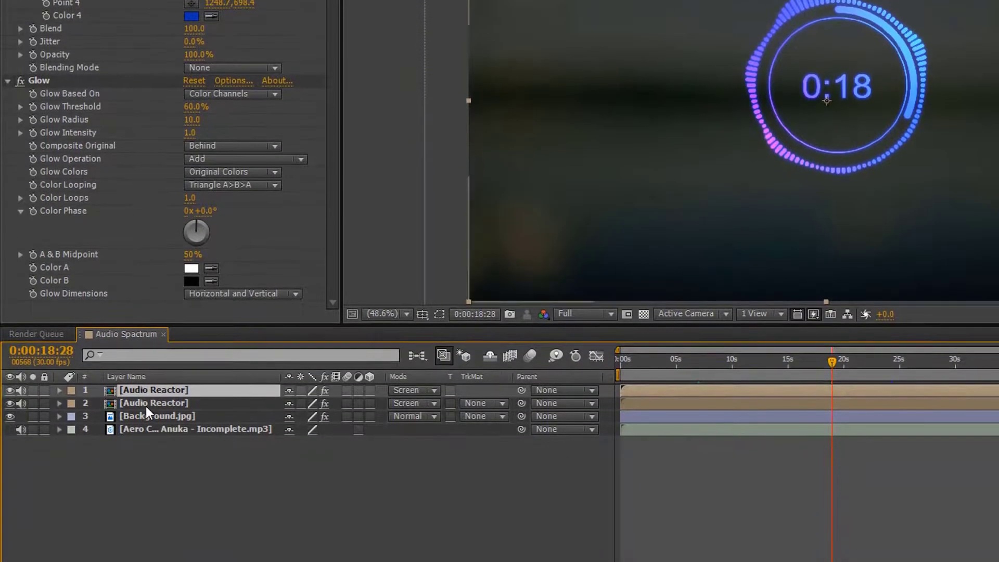
Rename the duplicated layer to 'Reactor Rays'
right_click(146, 405)
left_click(170, 390)
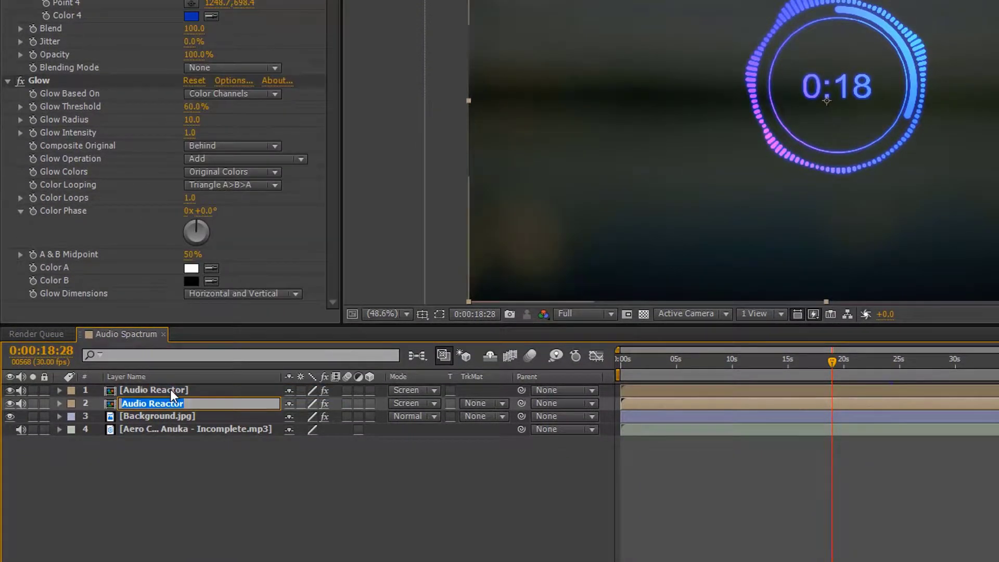
type("Re")
type("ays")
left_click(238, 499)
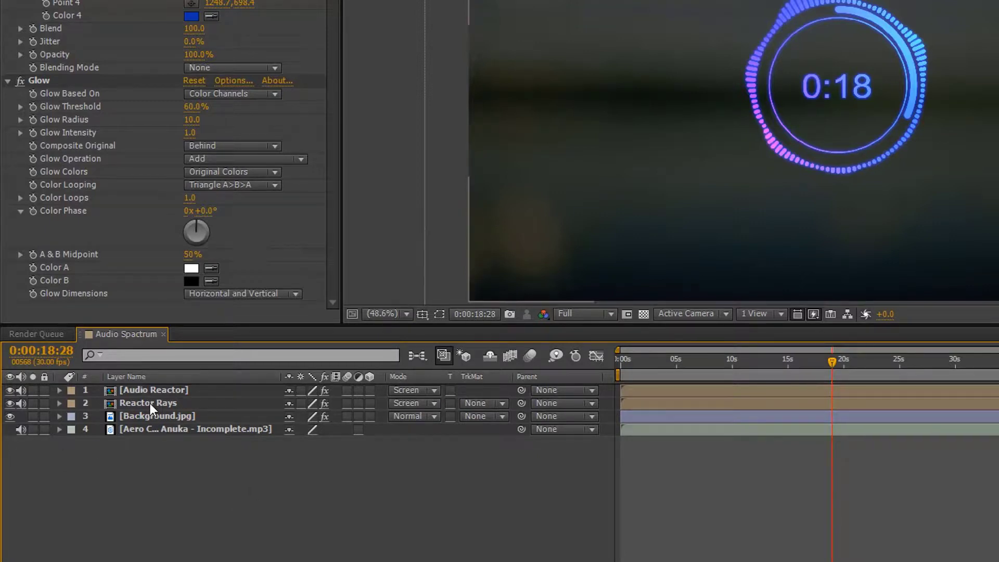
Drag CC Light Burst 2.5 onto Reactor Rays and set Ray Length to 100
left_click(149, 403)
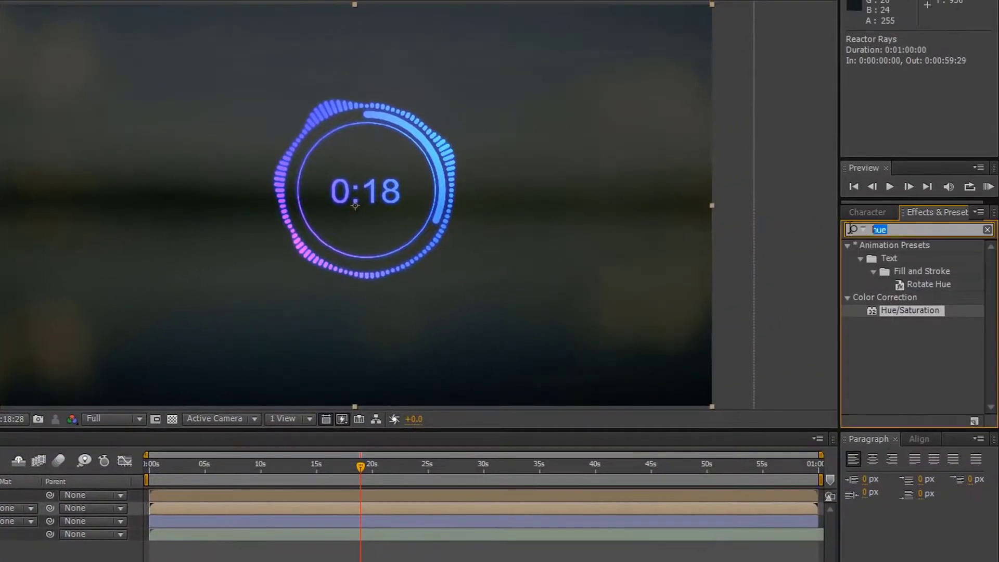
type("cc")
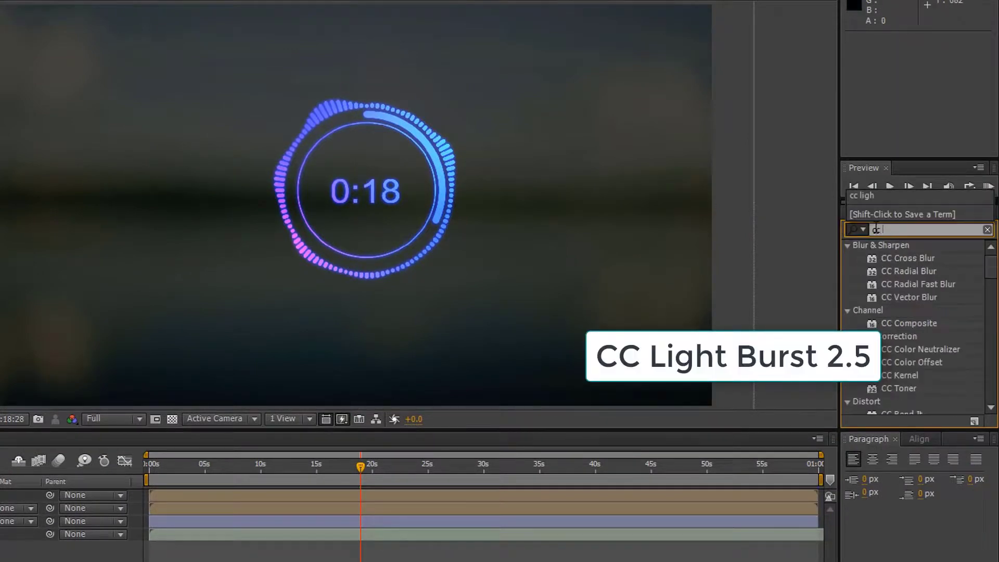
type(" light")
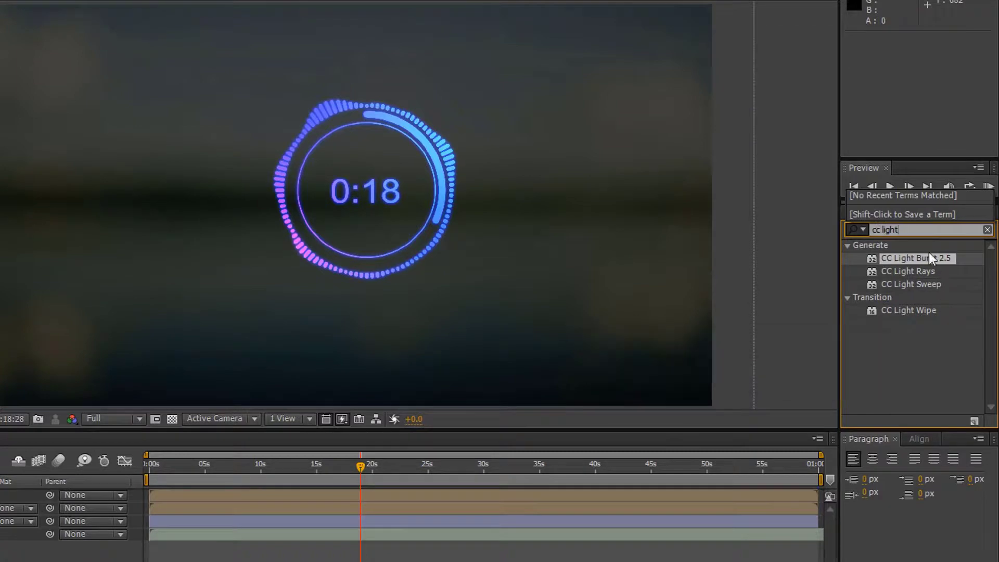
left_click(907, 256)
left_click_drag(908, 257, 538, 322)
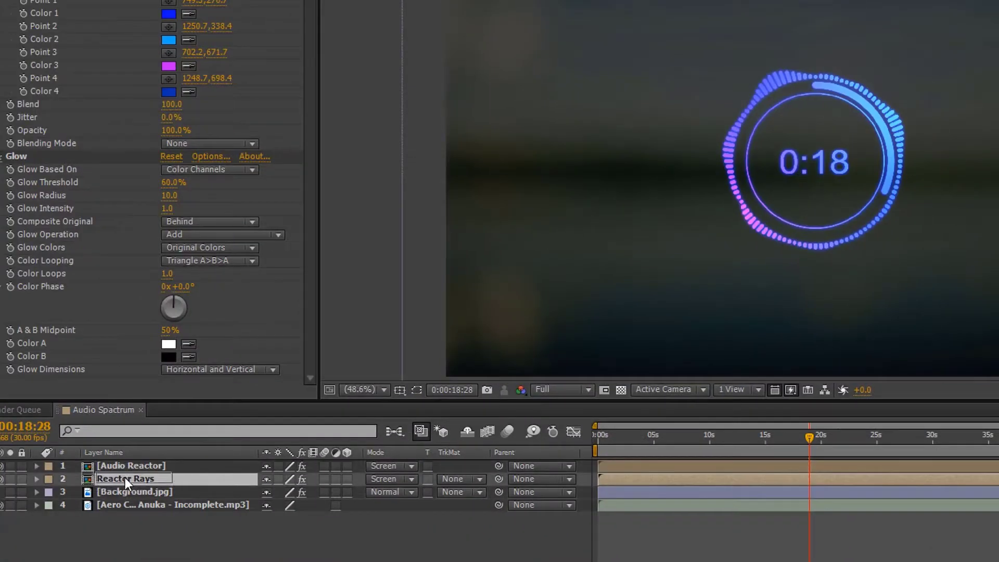
key("Return")
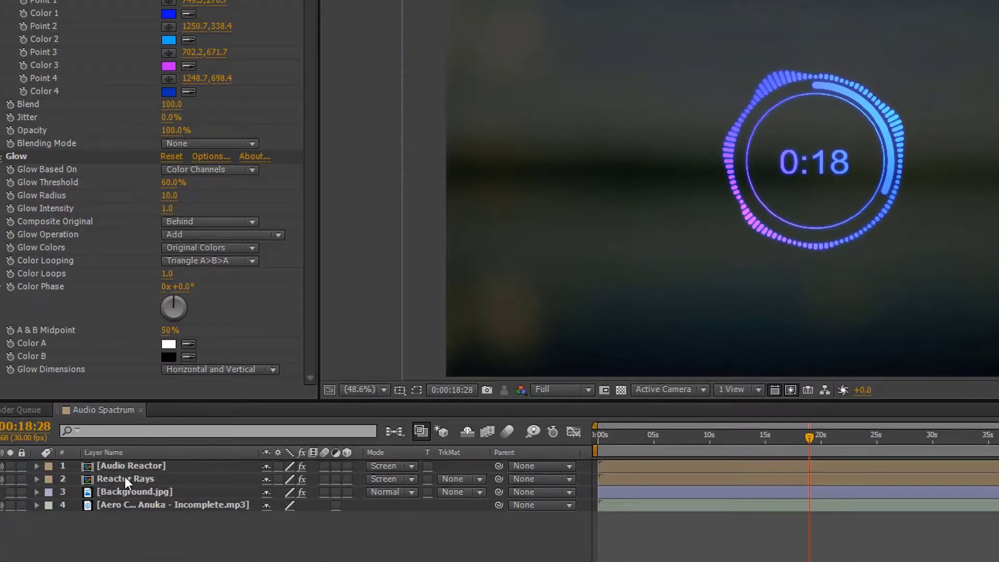
left_click(125, 477)
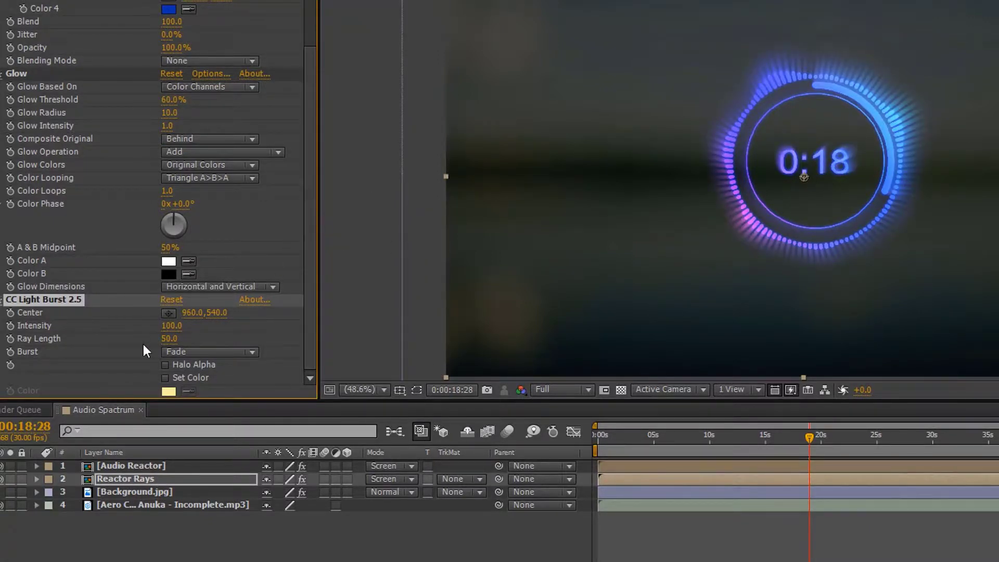
left_click(168, 339)
type("100")
key("Return")
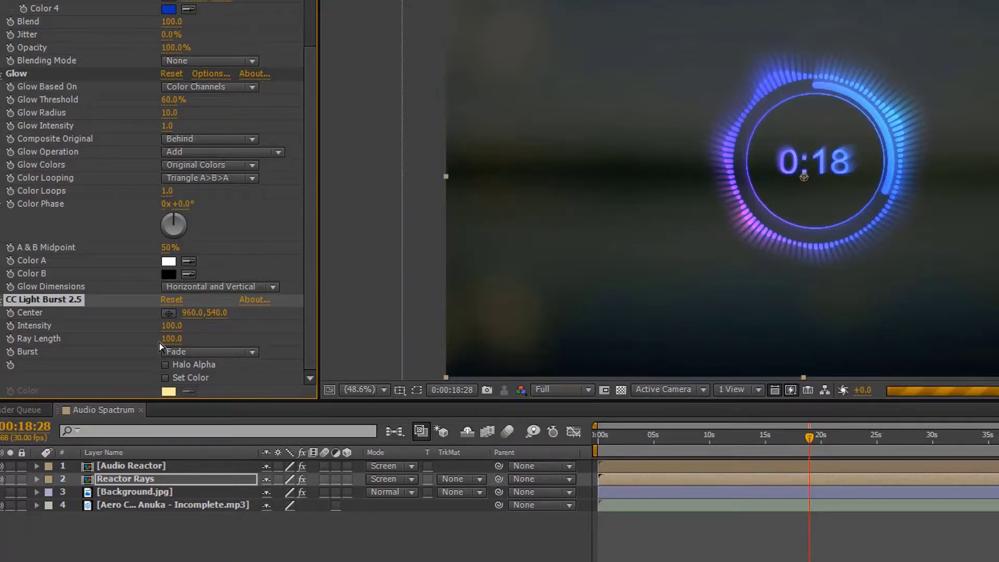
Set the Reactor Rays layer's Scale to 90%
left_click(115, 480)
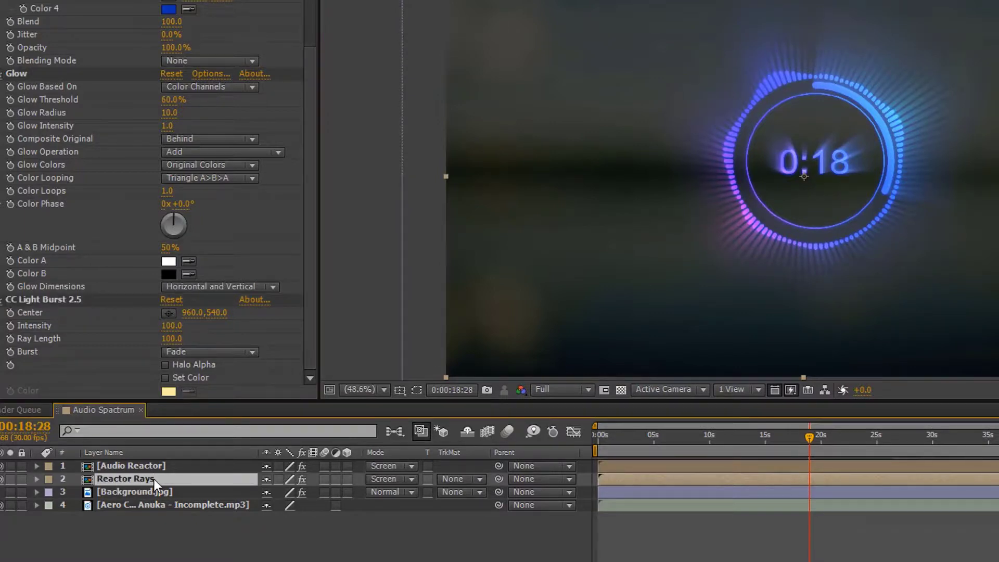
key("s")
left_click(285, 492)
type("90")
key("Return")
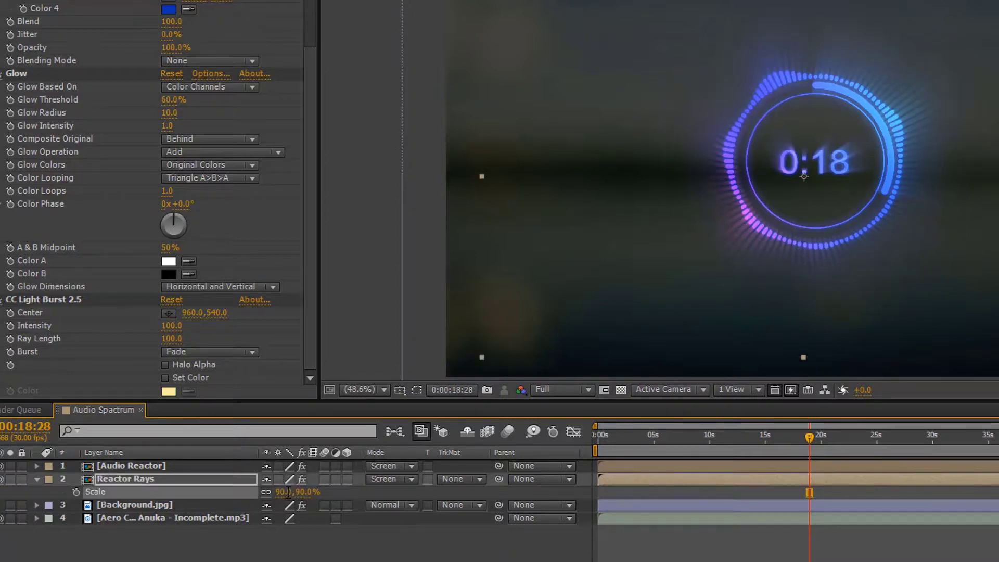
Deselect and collapse Reactor Rays, then move the playhead back near the composition start
left_click(78, 539)
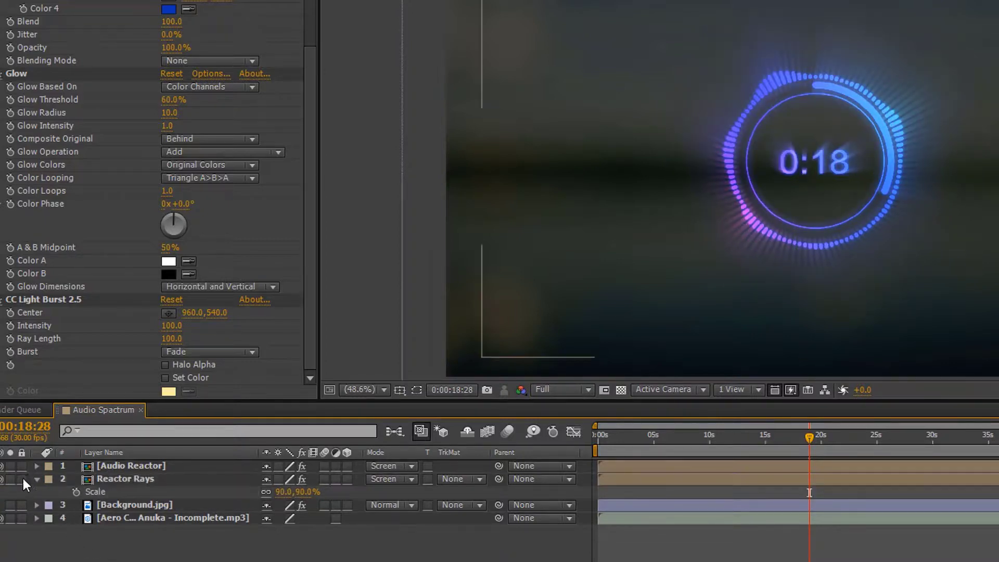
left_click(36, 479)
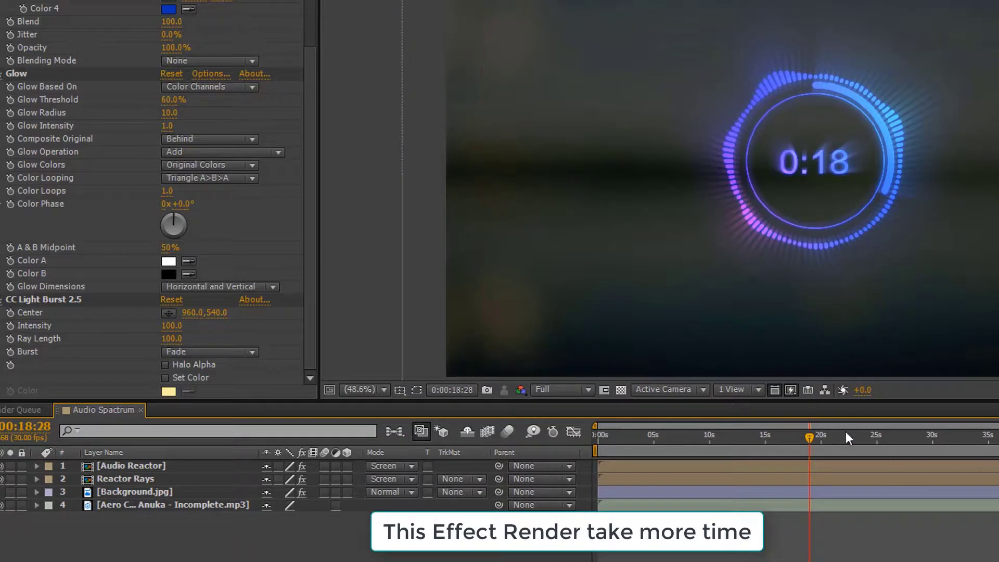
left_click(807, 438)
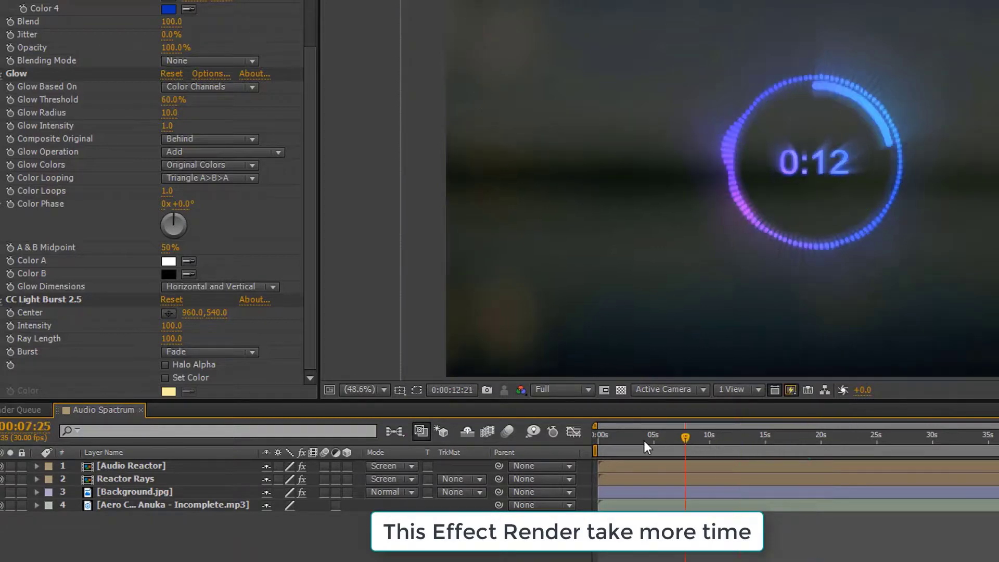
left_click_drag(640, 441, 607, 444)
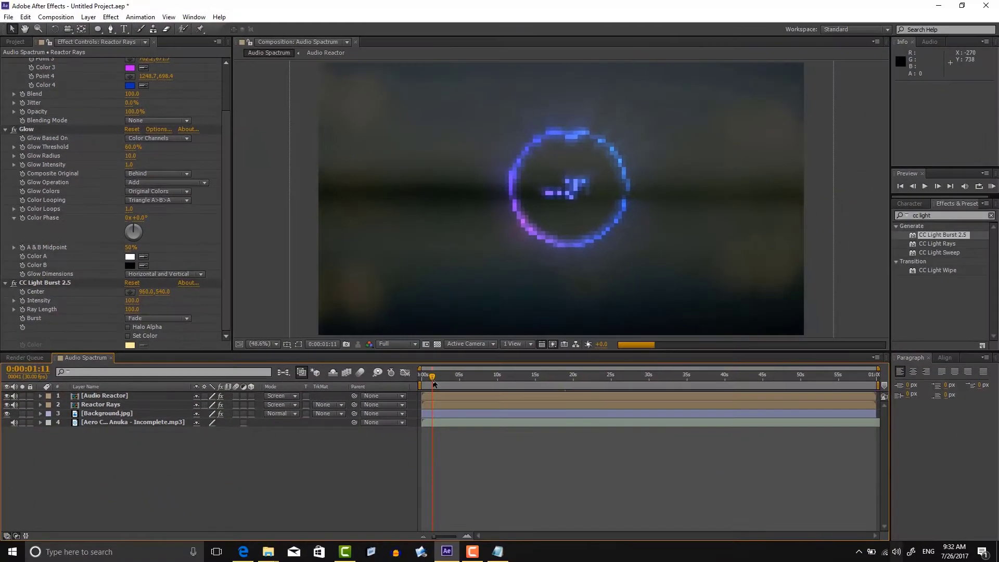